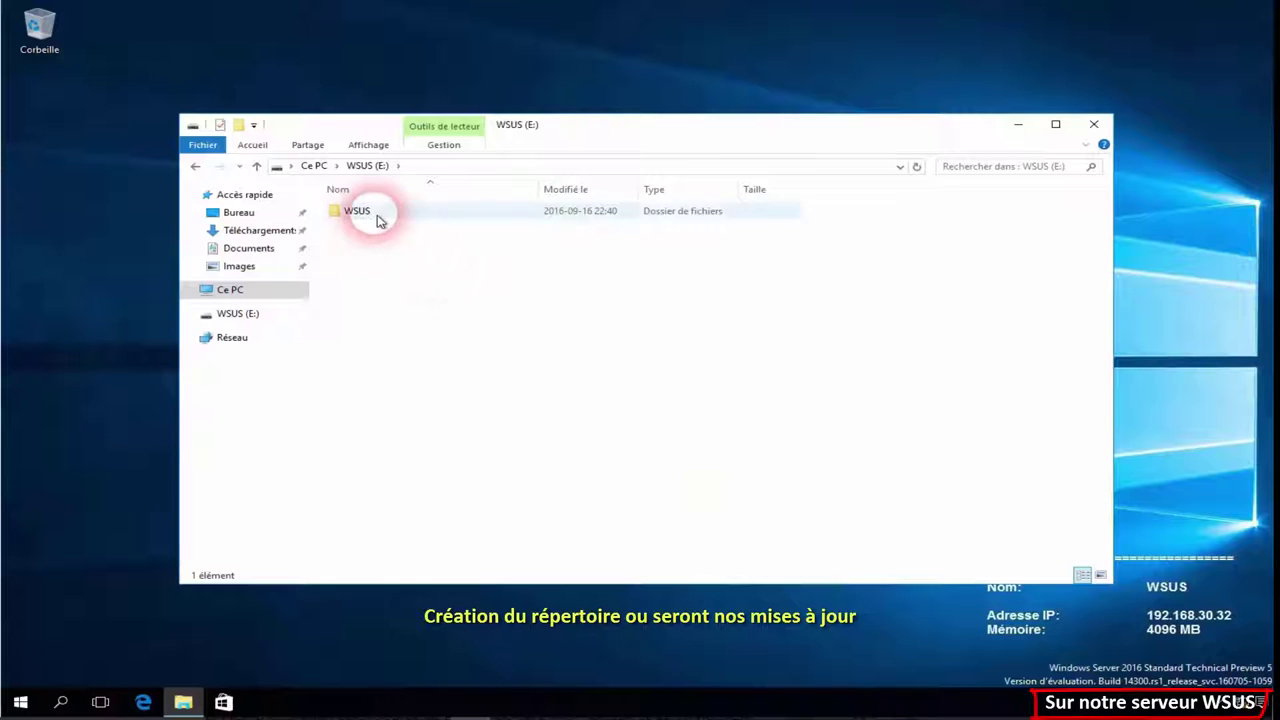
Step: Open the WSUS folder on drive E: and select its full path, E:\WSUS
double_click(370, 213)
click(478, 168)
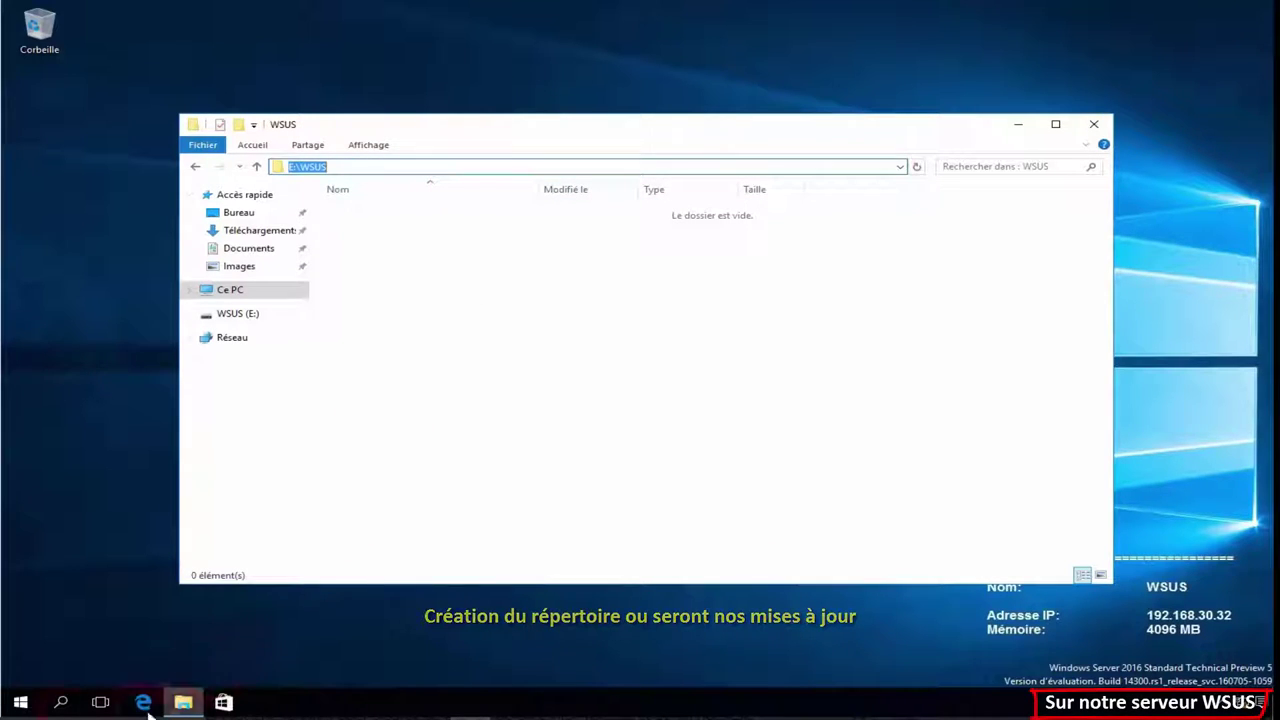
Step: In Server Manager, start adding roles with a role-based installation on the pool server WSUS.frbmg.lan
click(10, 708)
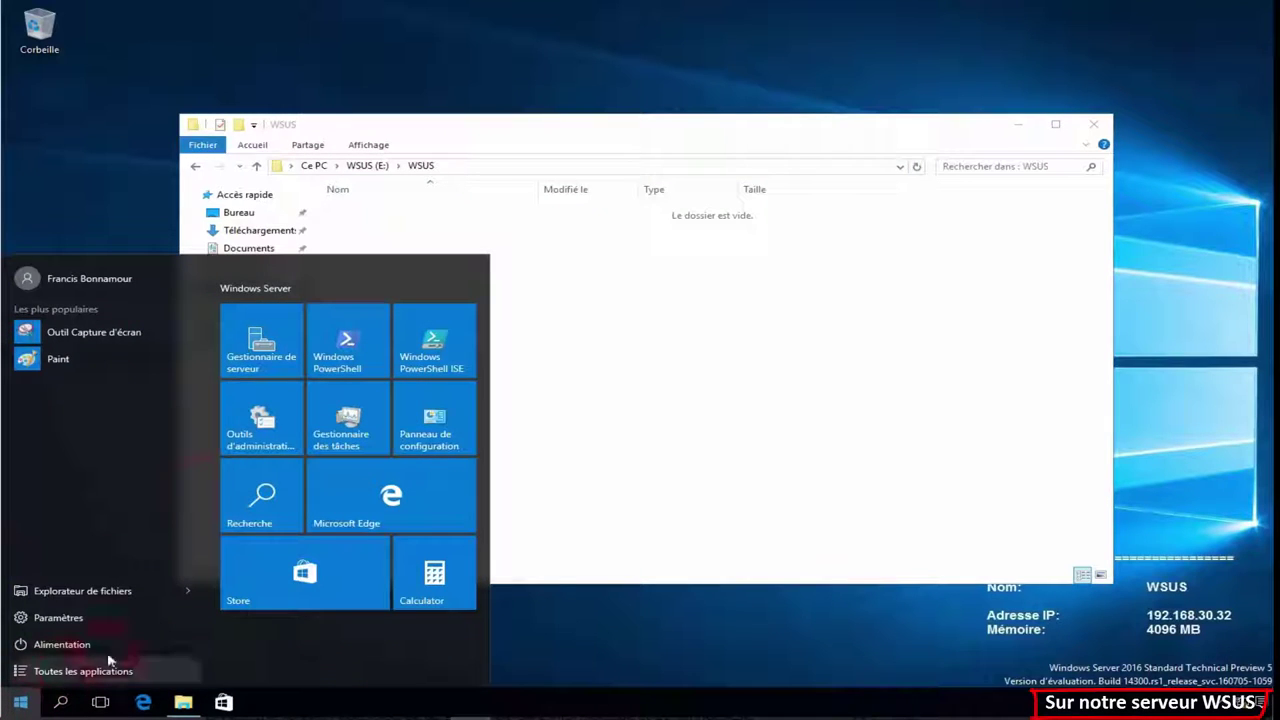
click(287, 350)
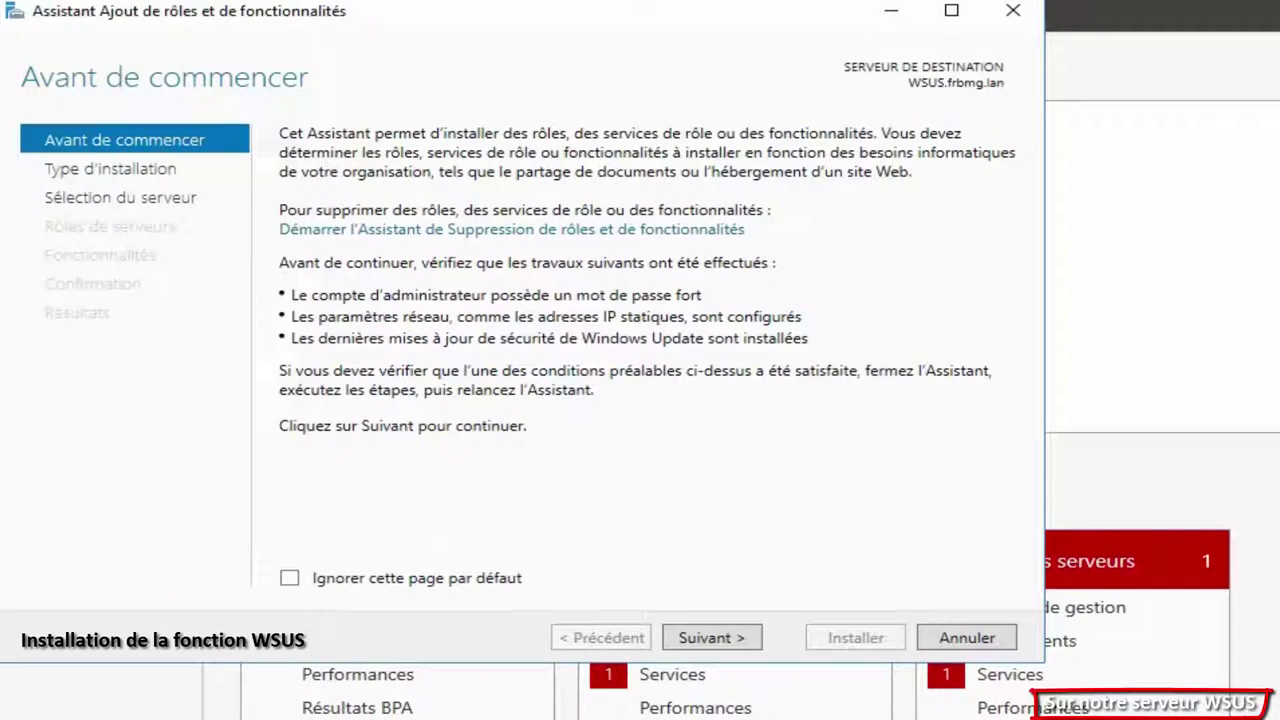
click(700, 638)
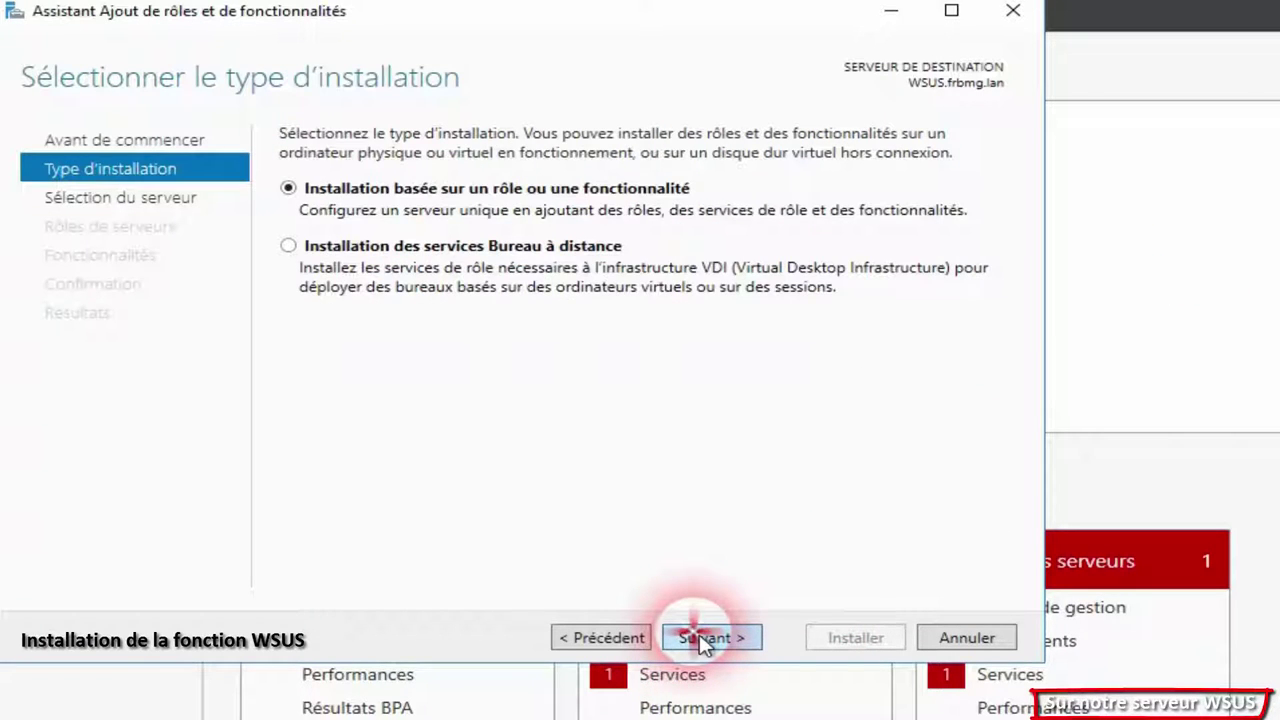
click(700, 638)
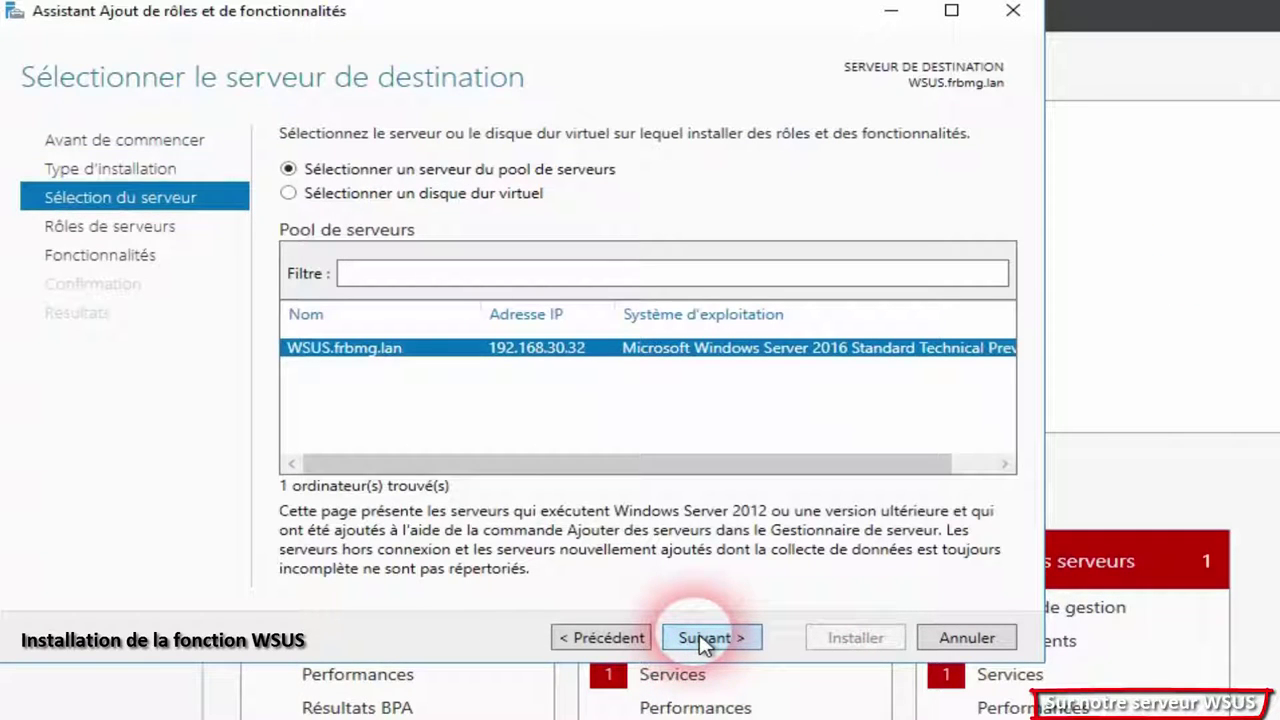
click(703, 640)
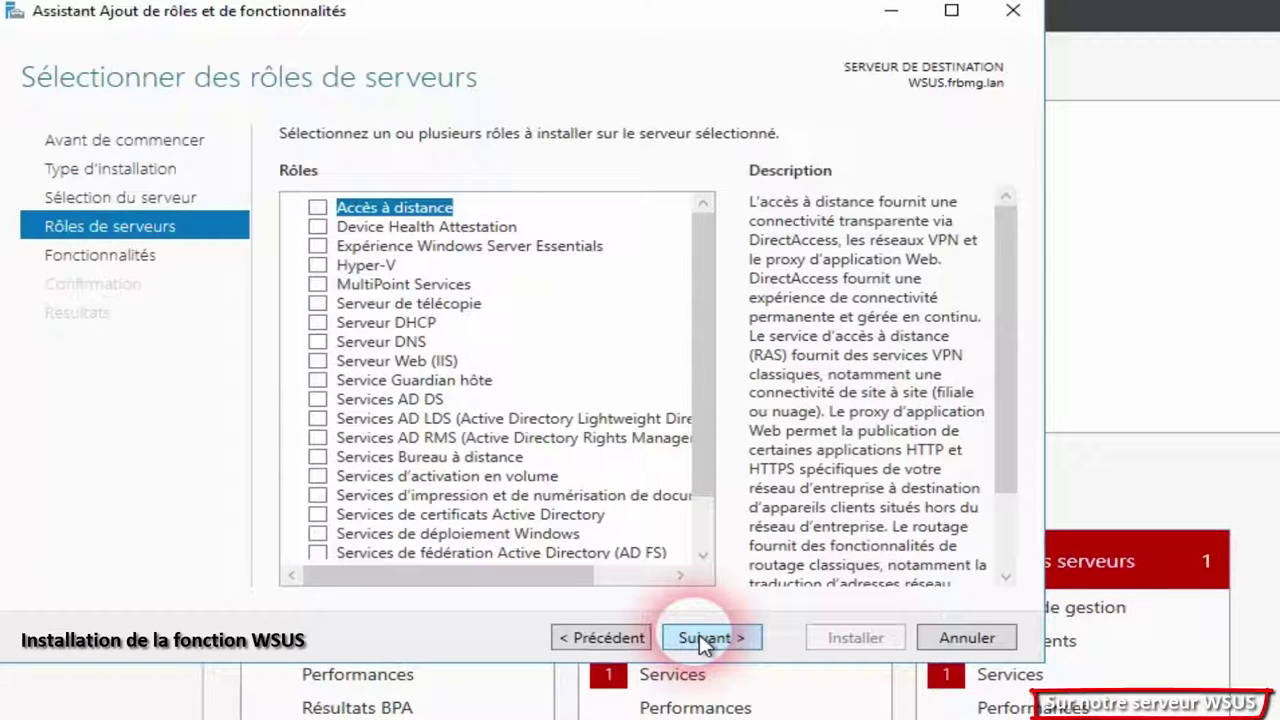
Step: Select the role Services WSUS (Windows Server Update Services) and add its required features, including the management tools
scroll(678, 548, down, 1)
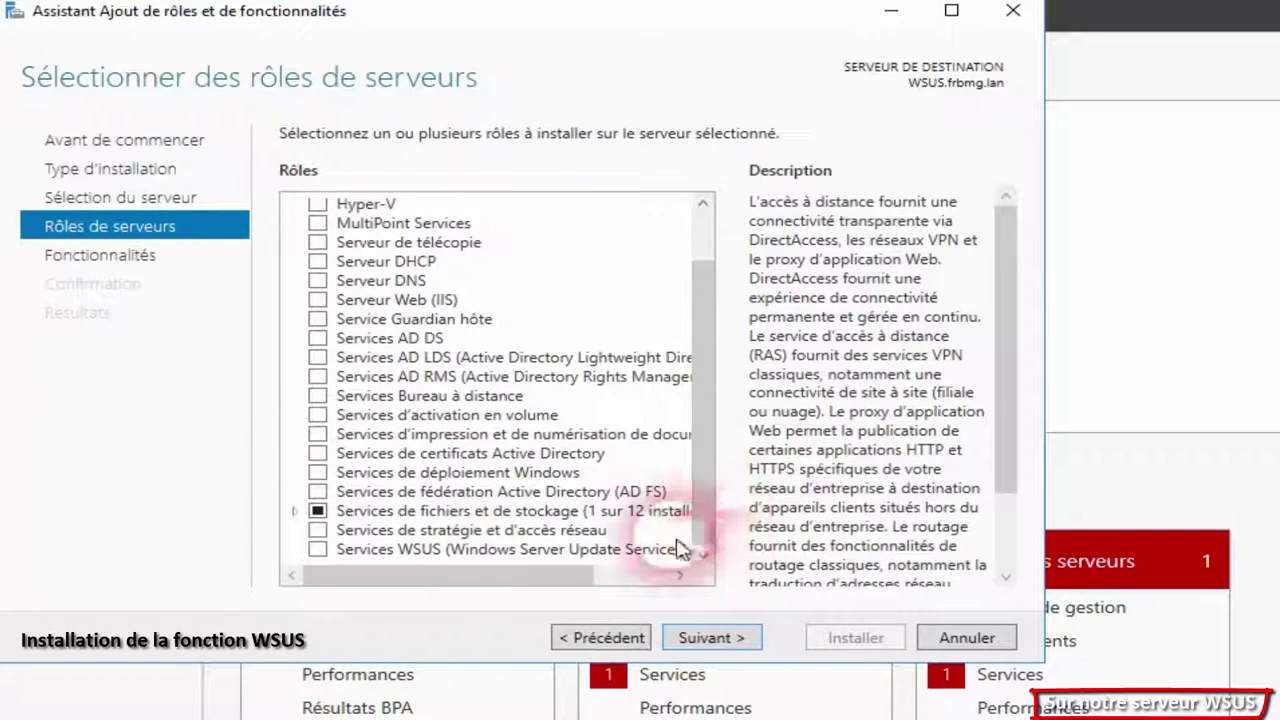
click(318, 550)
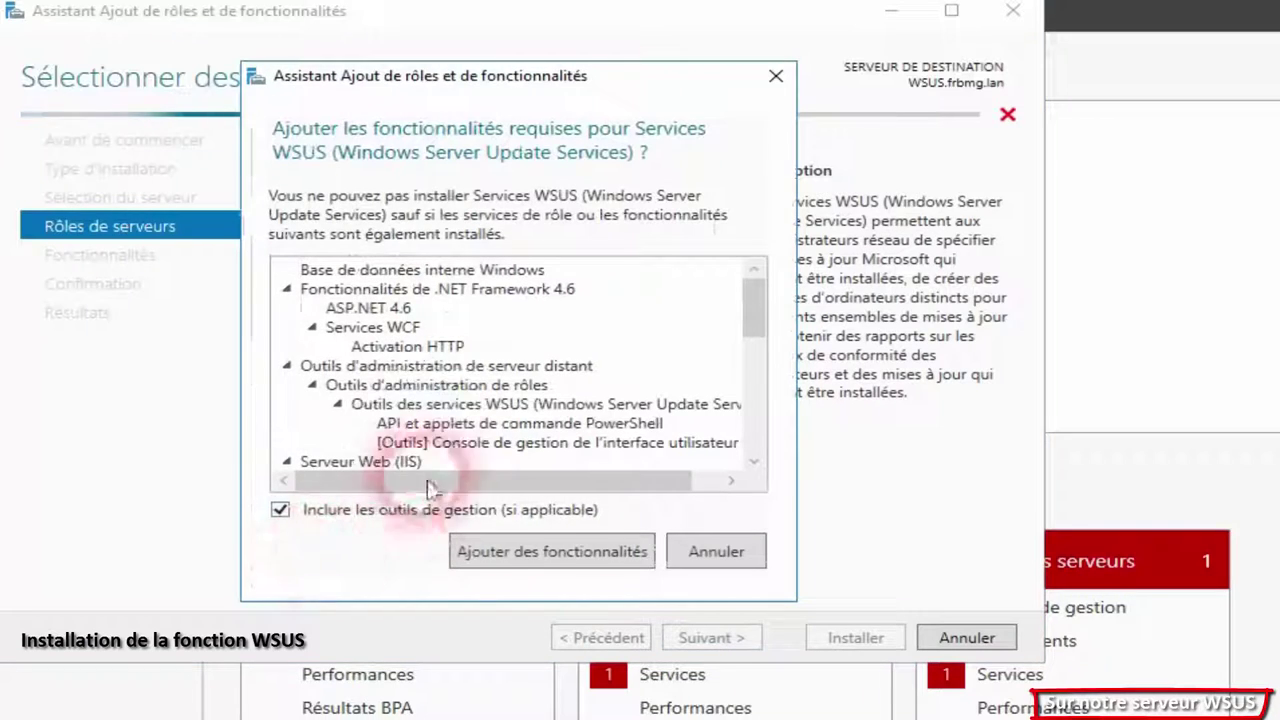
click(541, 552)
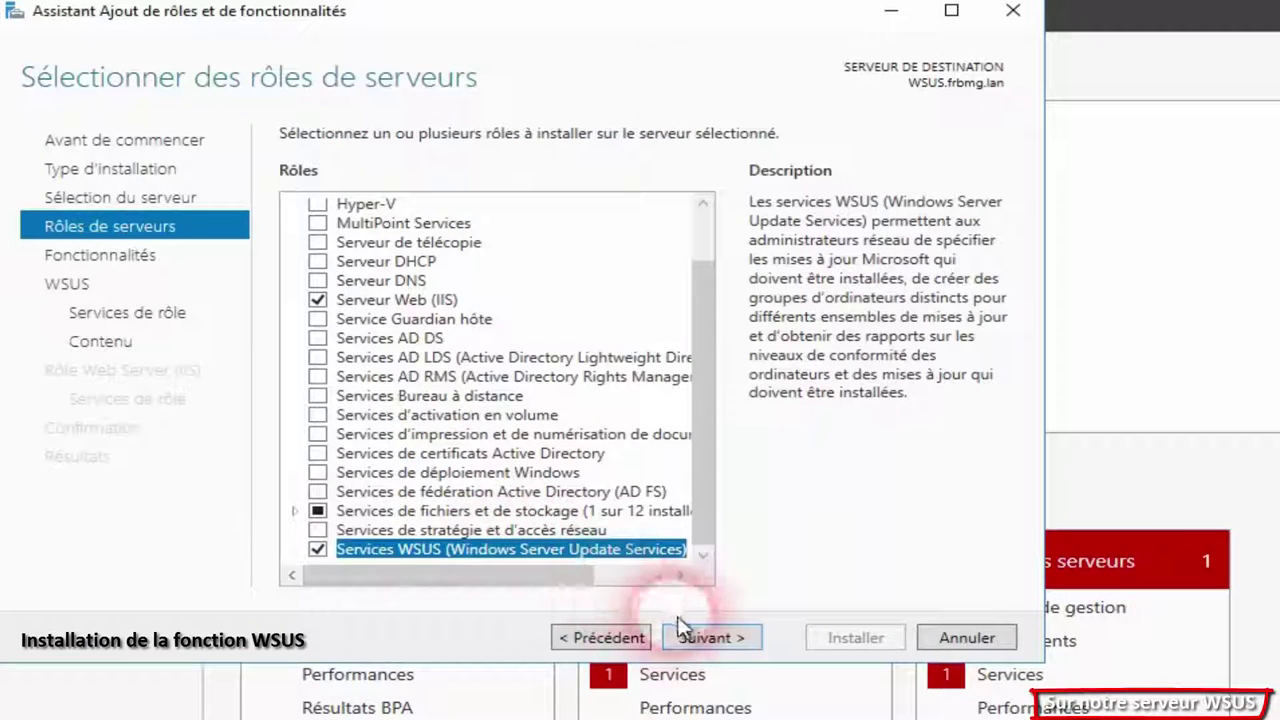
click(698, 638)
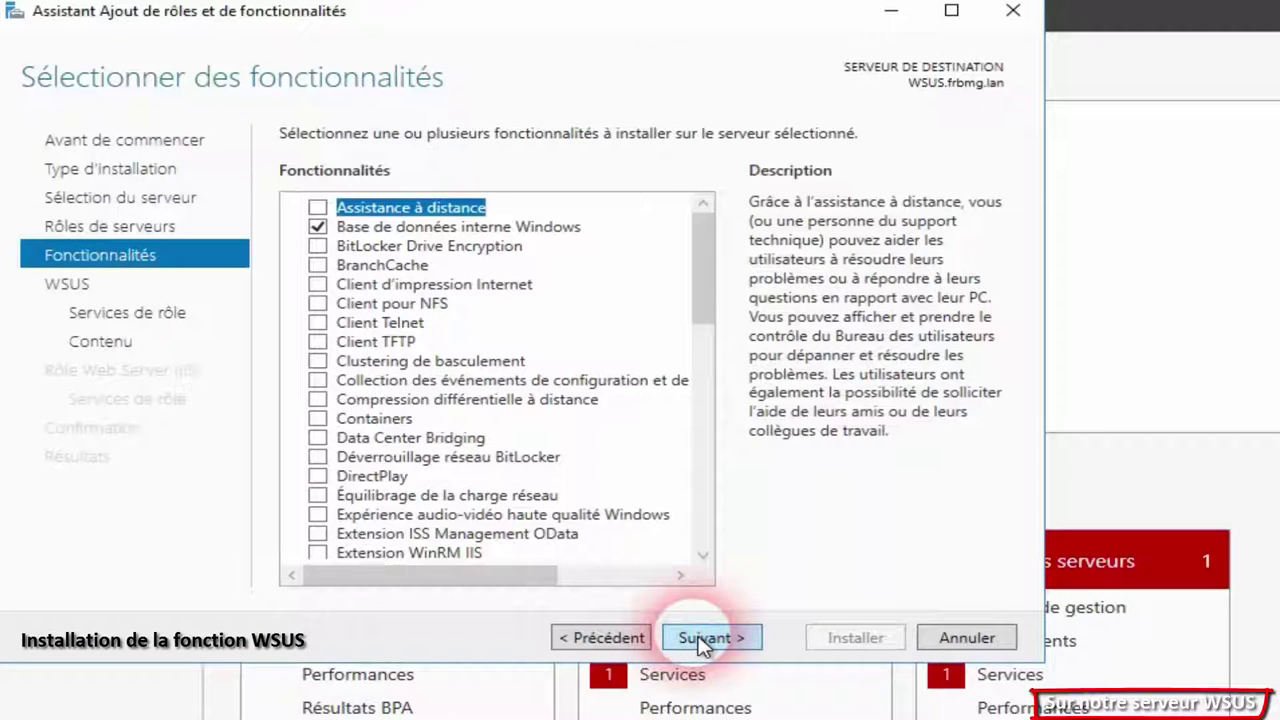
Step: Return to the feature selection and remove Base de données interne Windows together with its dependent WID Connectivity
click(700, 640)
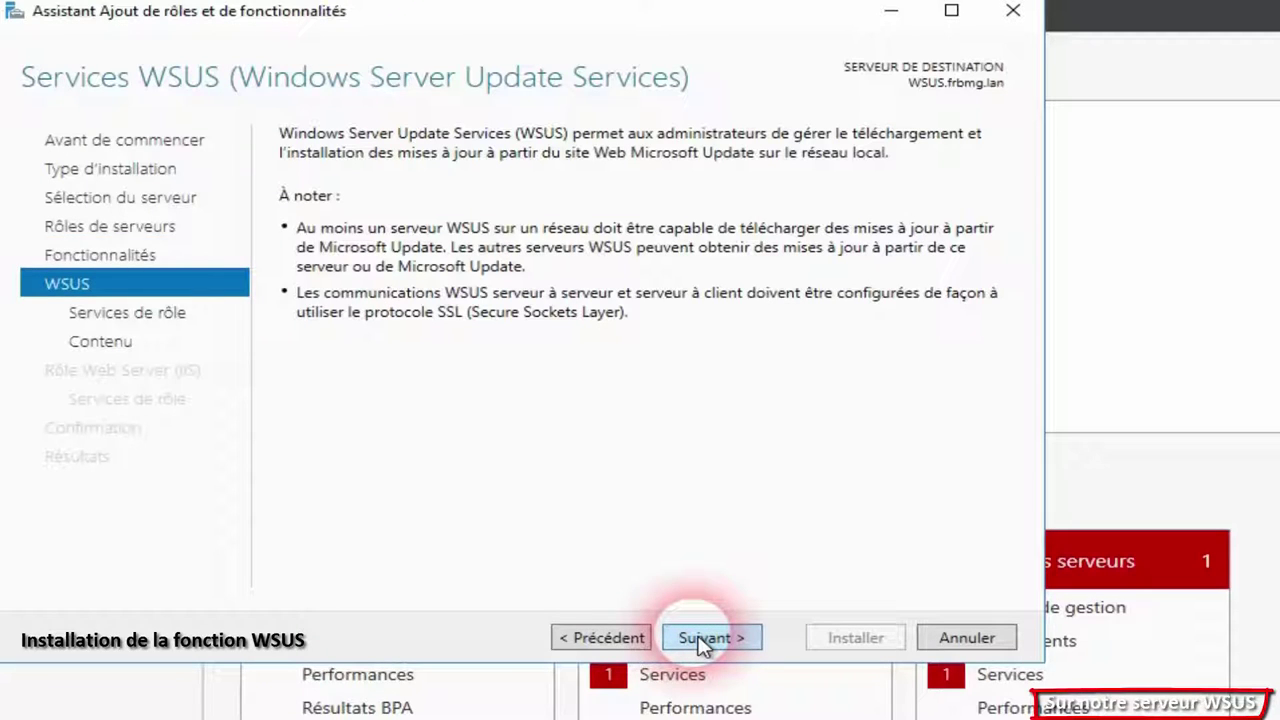
click(640, 636)
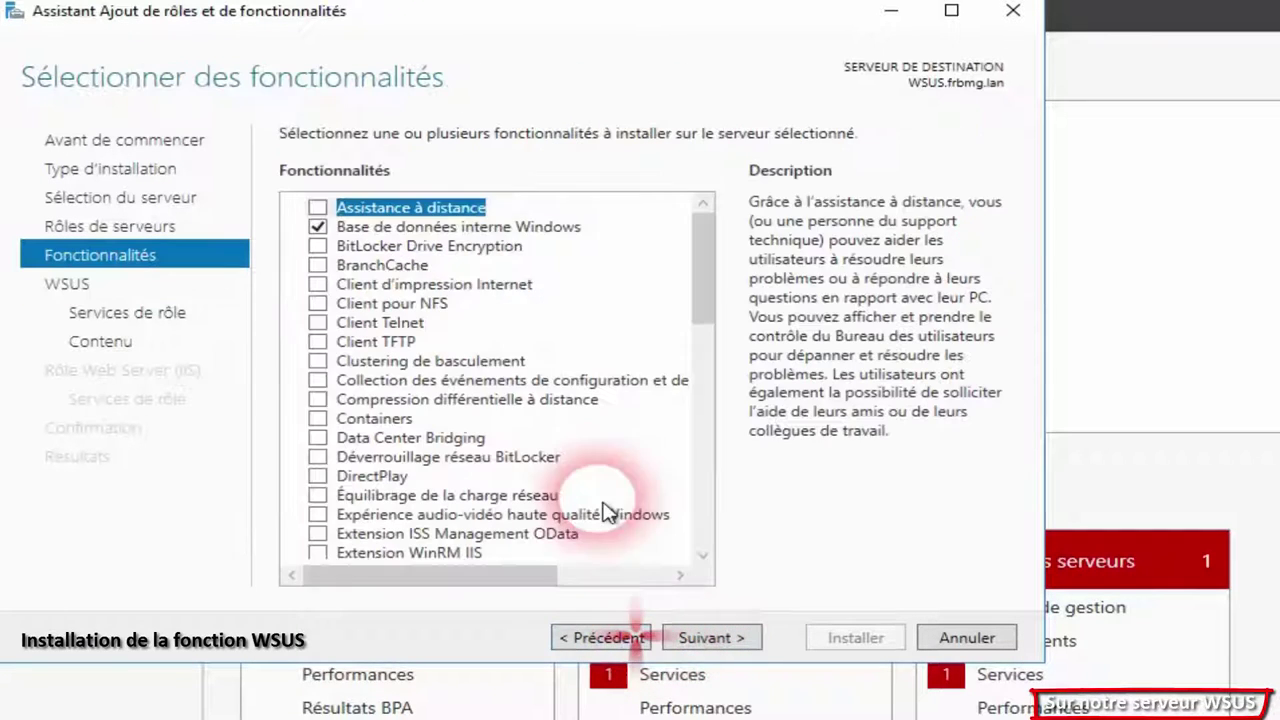
click(320, 227)
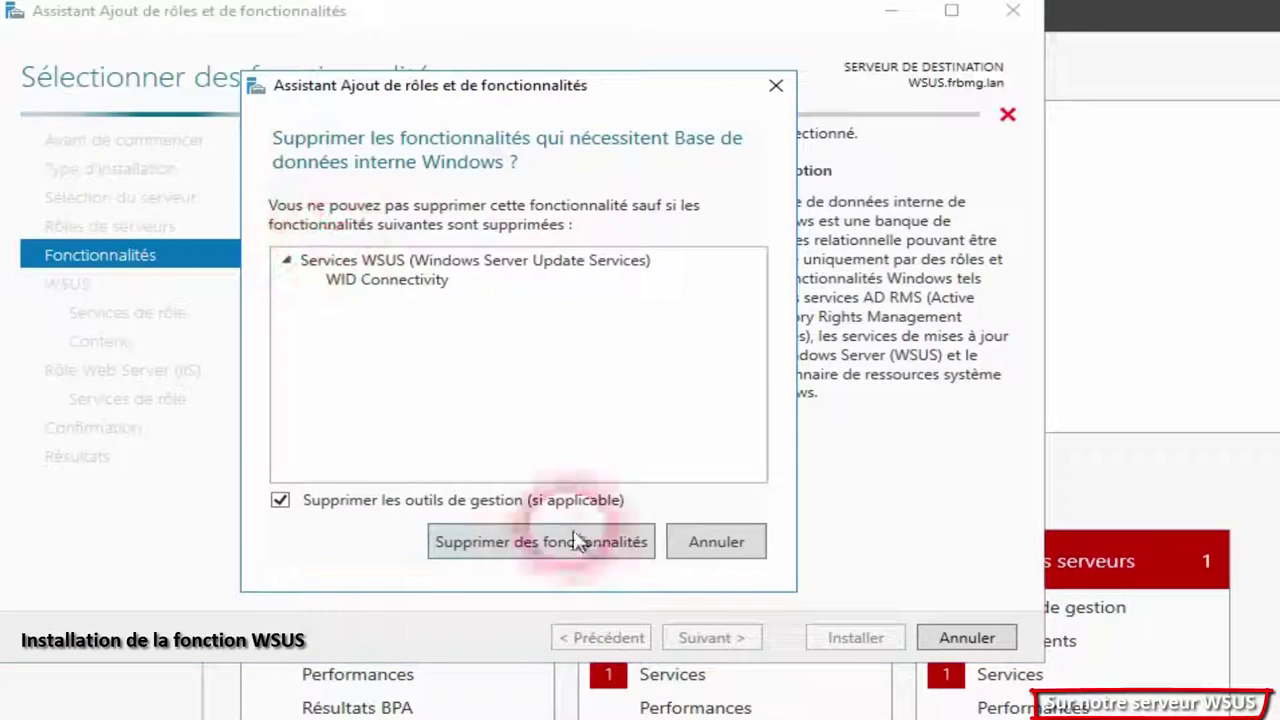
click(620, 552)
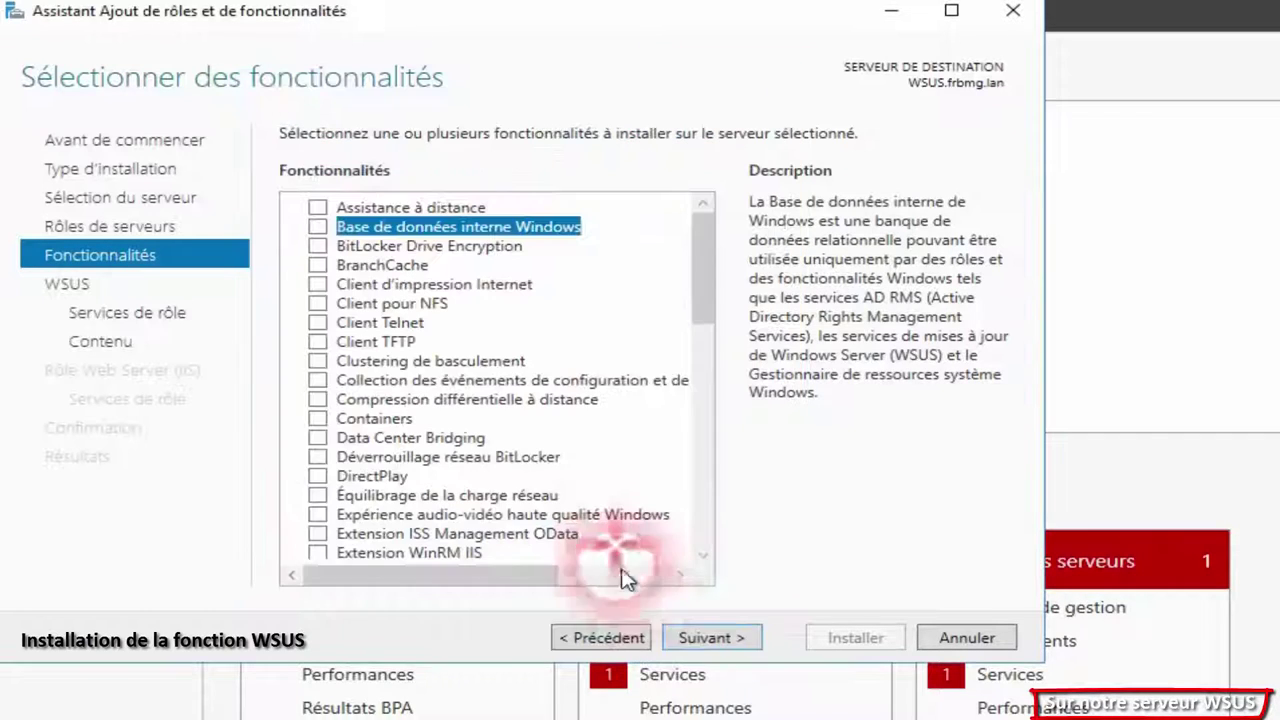
click(708, 638)
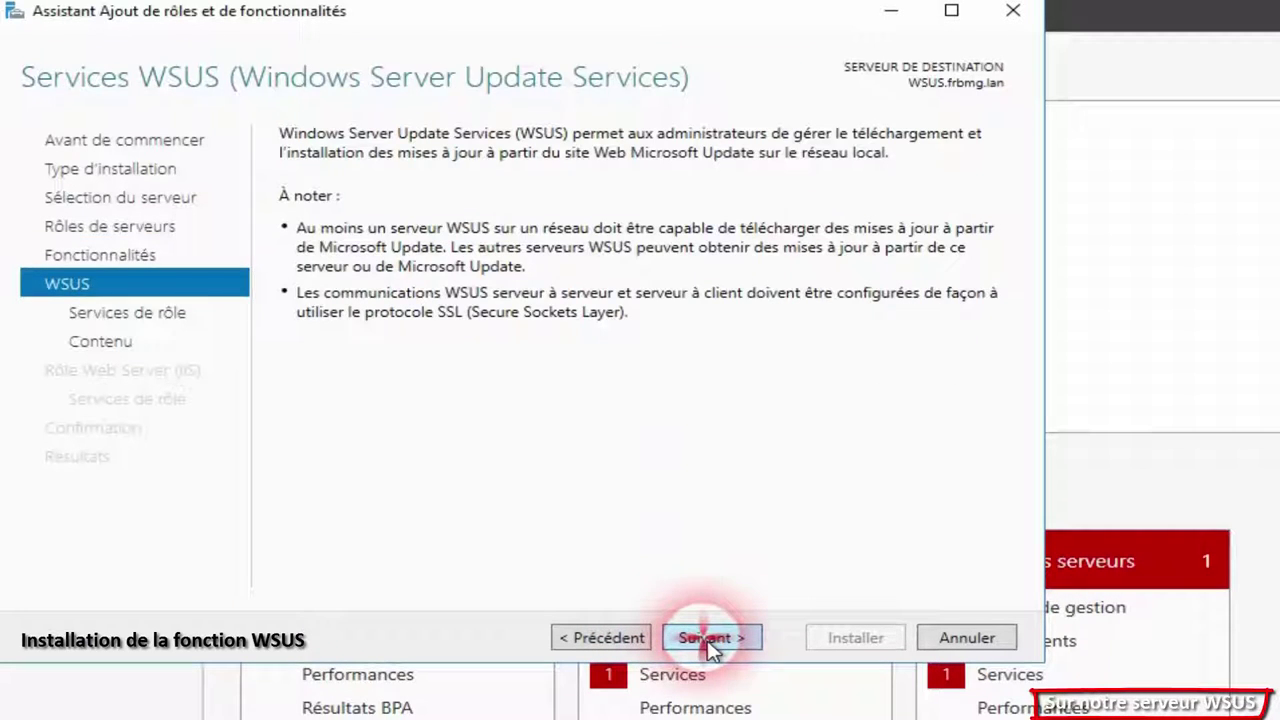
Step: Add SQL Server Connectivity to the WSUS role services and accept the selection
click(708, 640)
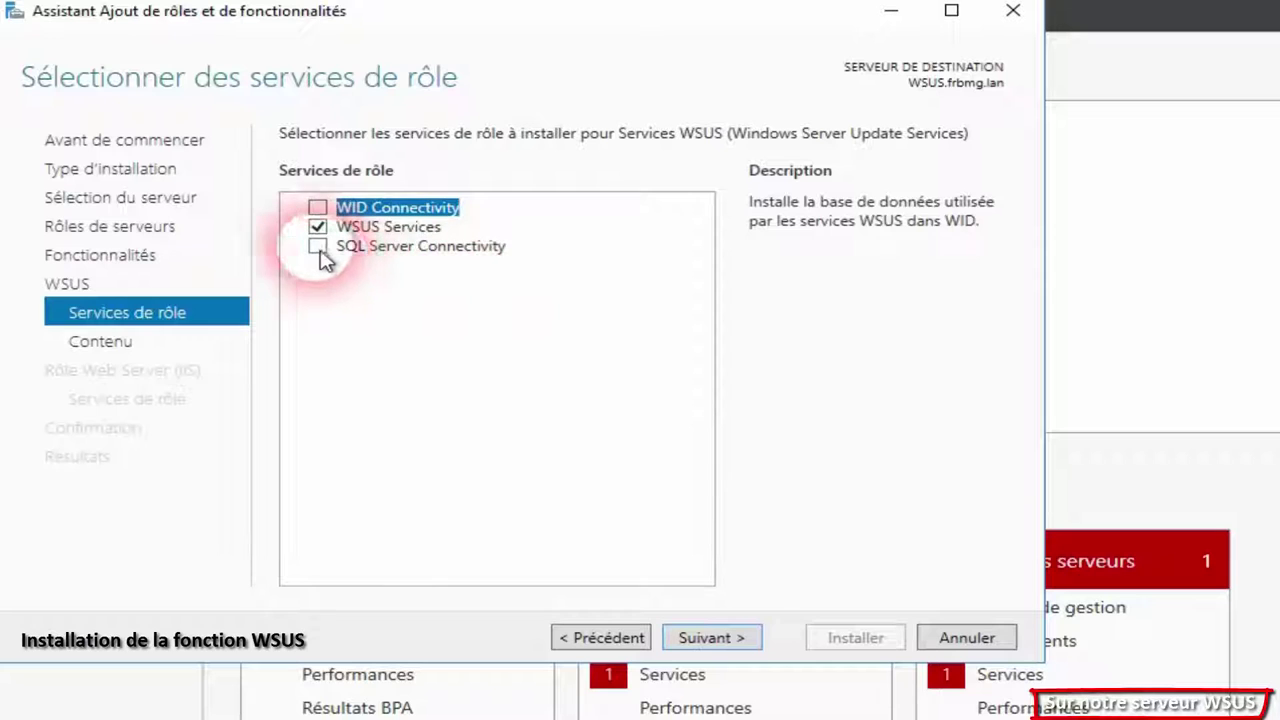
click(318, 248)
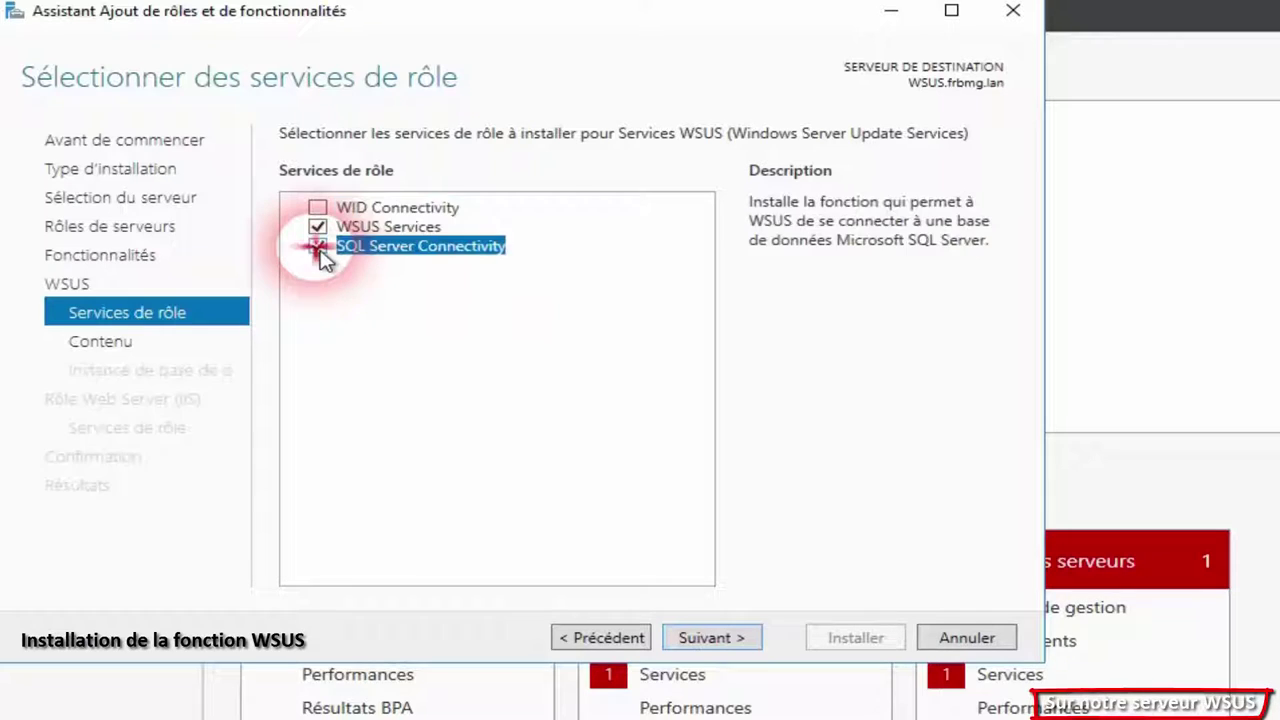
click(743, 648)
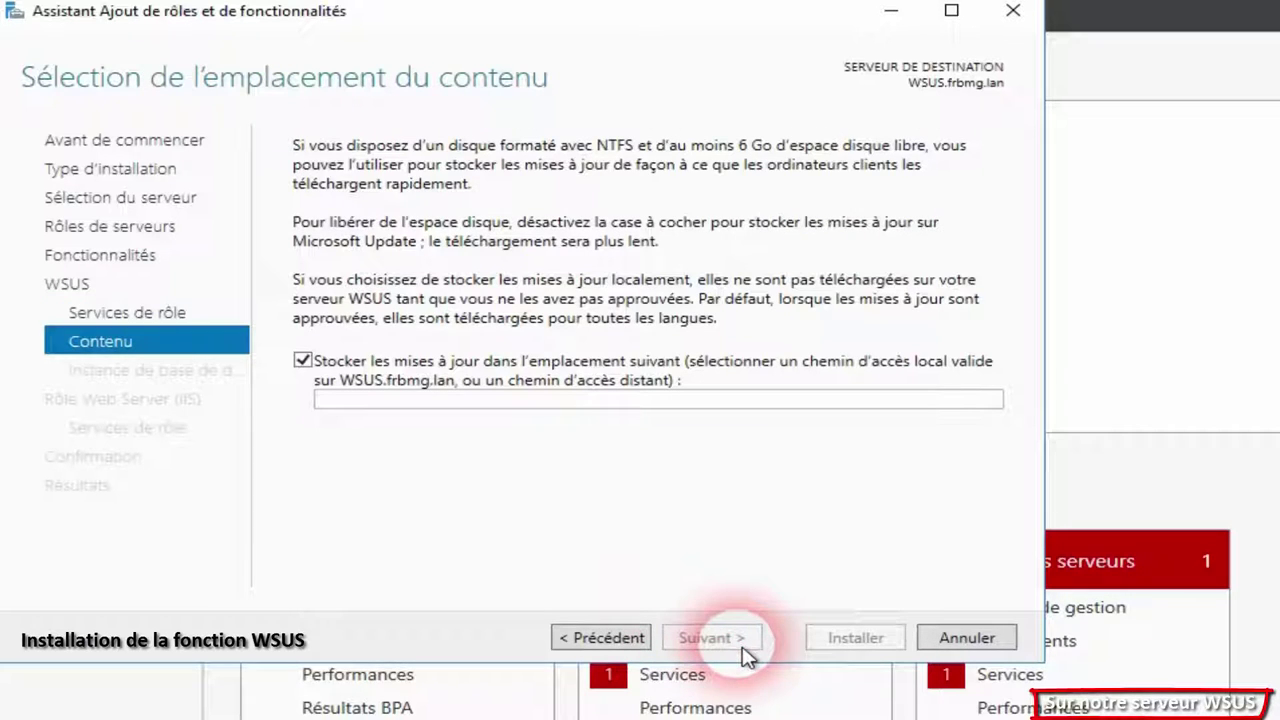
Step: Set the storage location for the updates to E:\WSUS and accept it
click(522, 412)
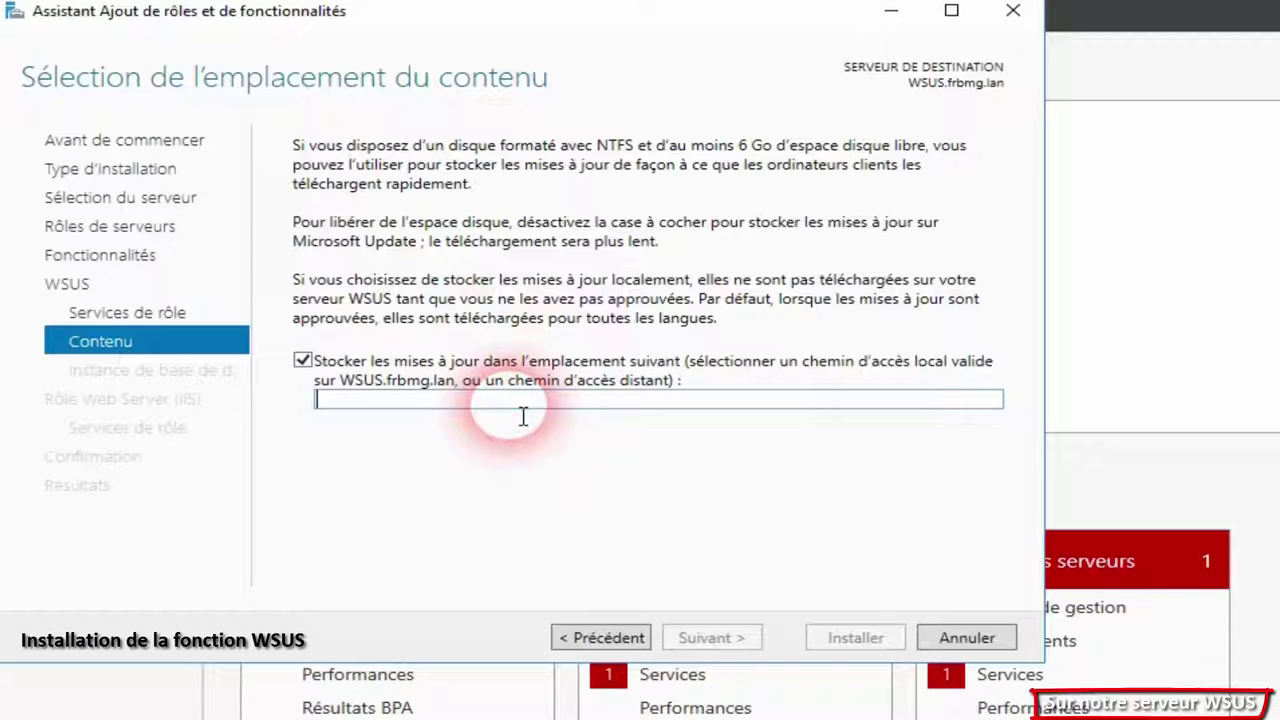
text(E:\WSUS)
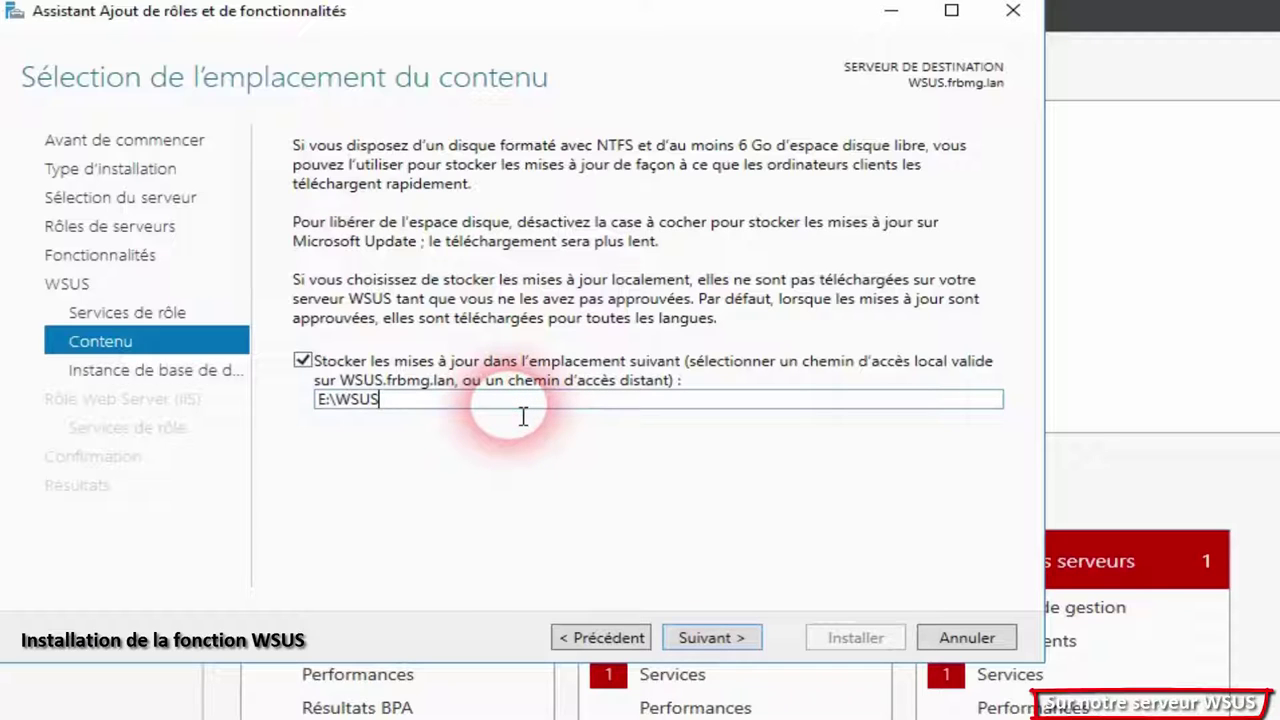
click(710, 643)
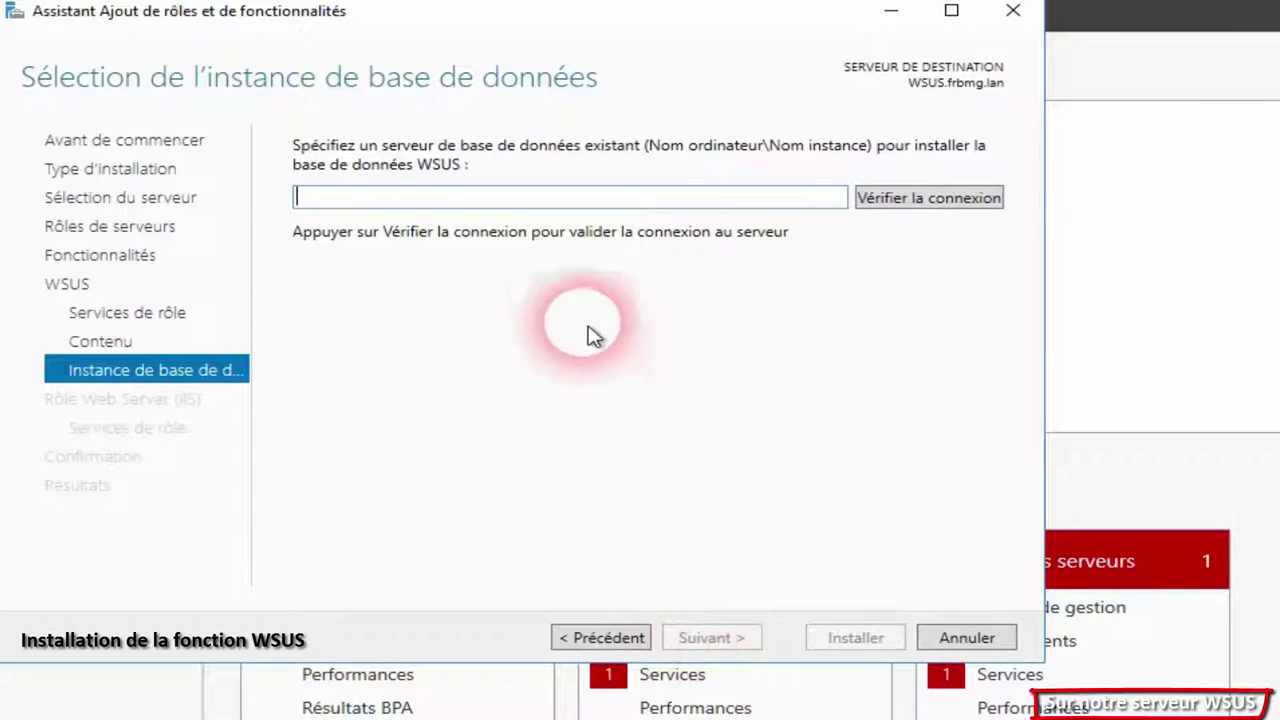
Step: Specify SQL as the existing database server for WSUS, verify the connection and accept it
click(560, 198)
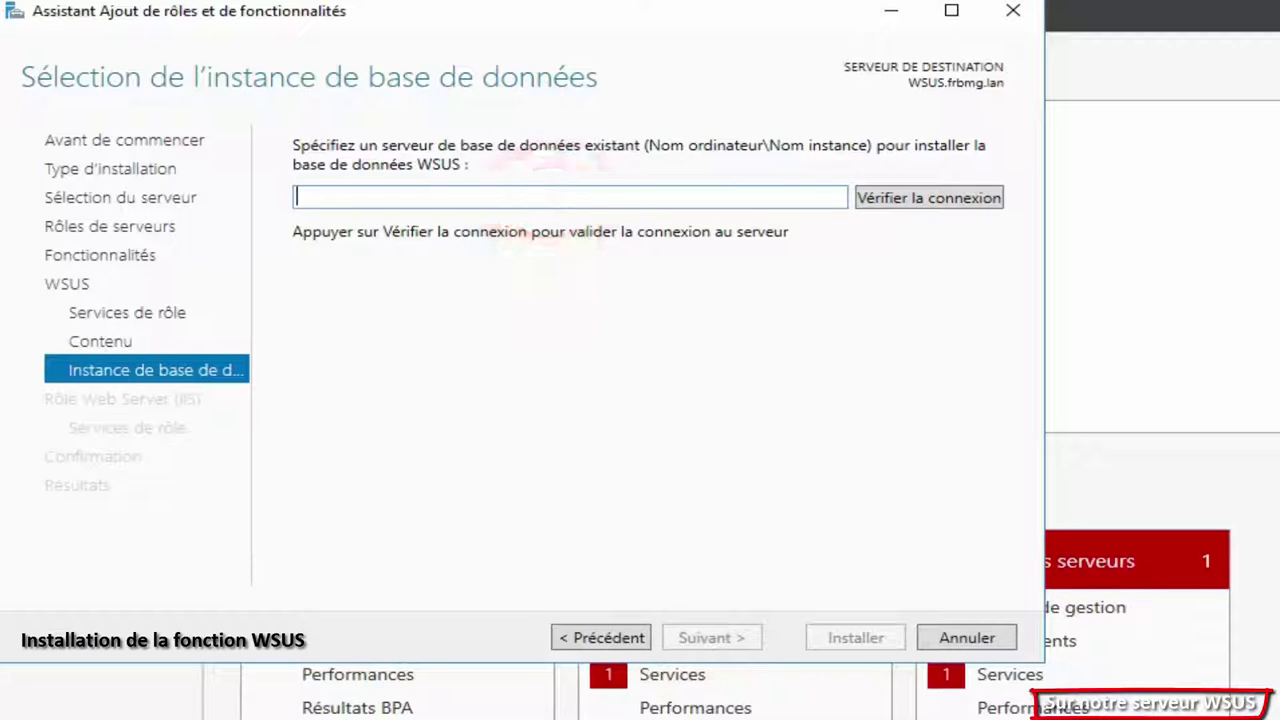
click(936, 196)
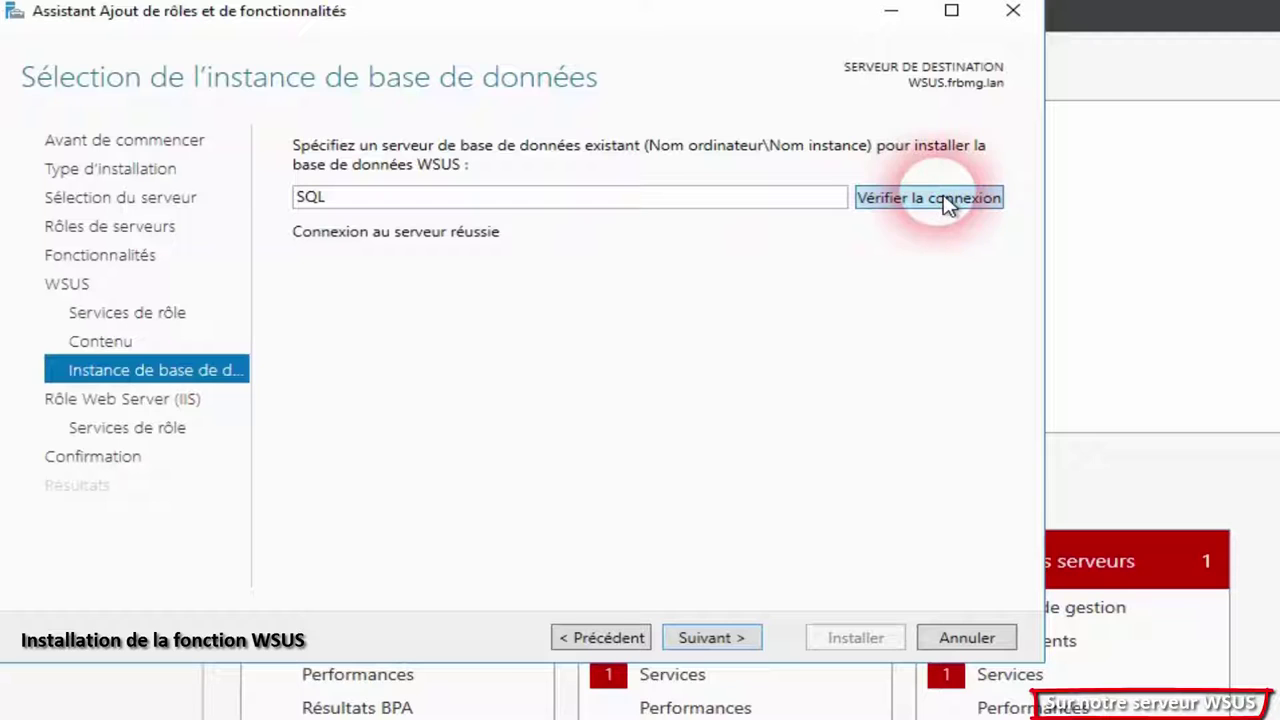
click(714, 650)
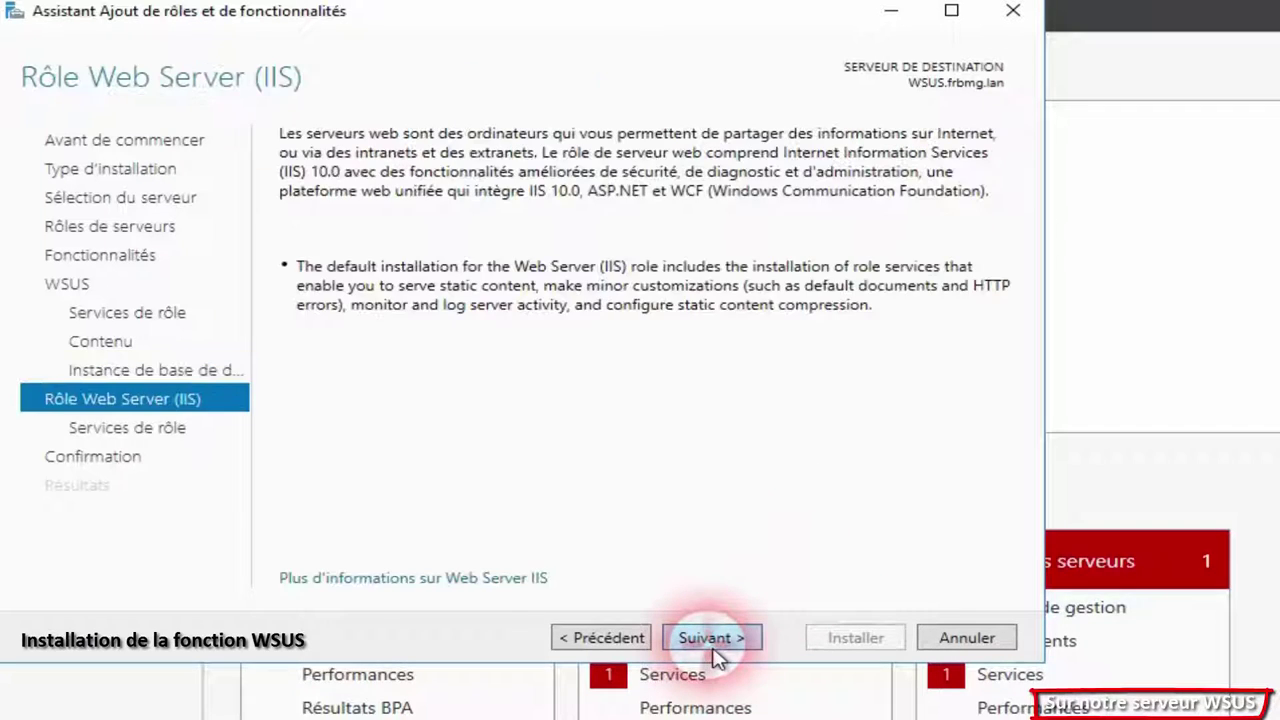
Step: Accept the default Web Server (IIS) role services and start installing the selected roles and features
click(712, 640)
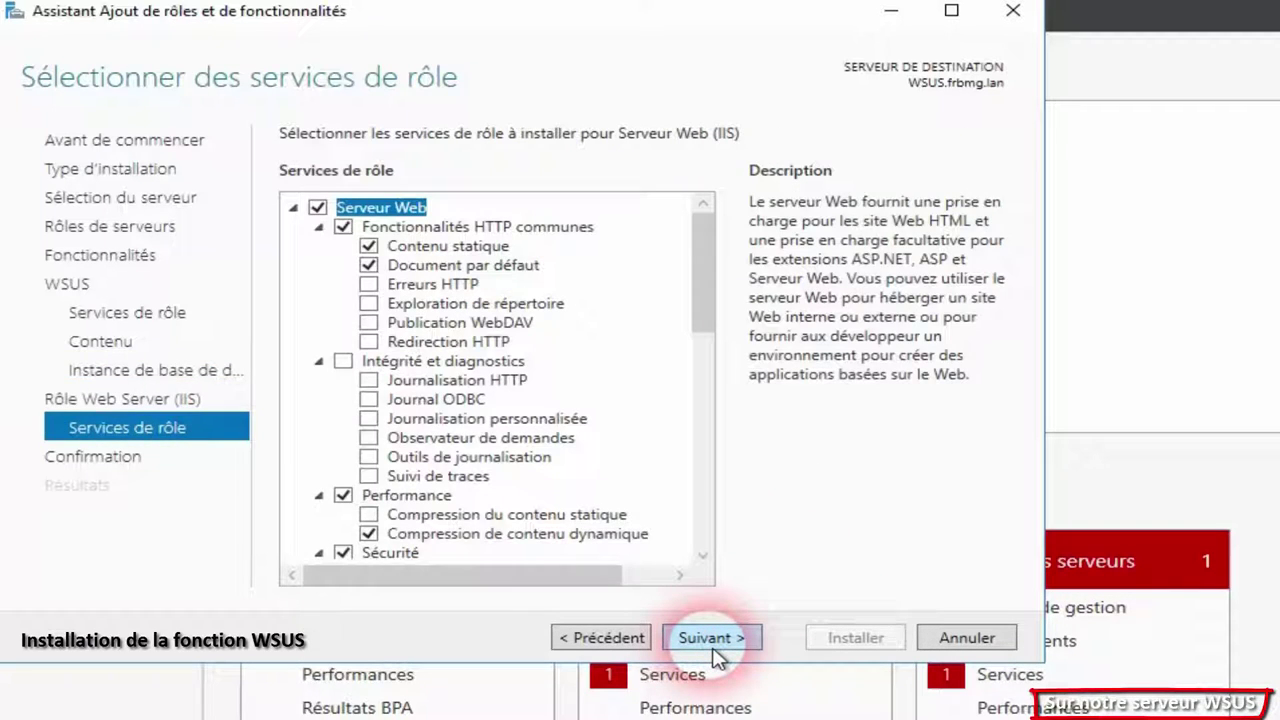
click(712, 640)
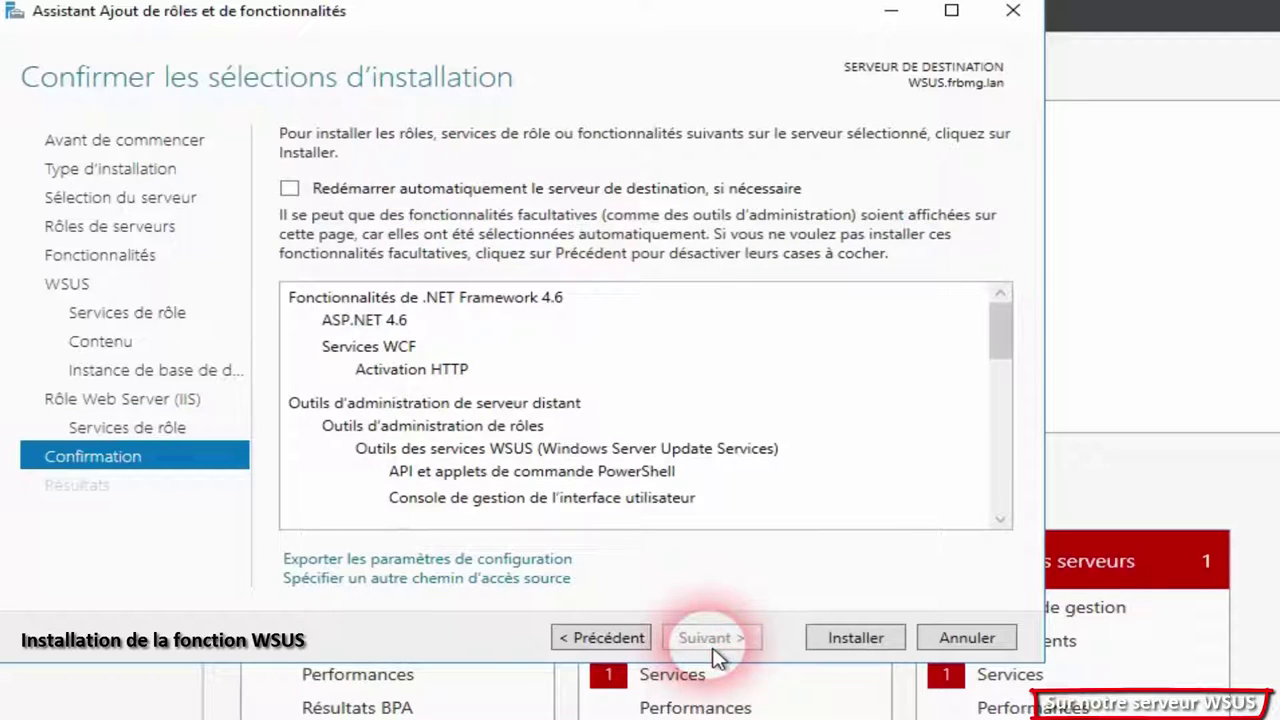
click(845, 645)
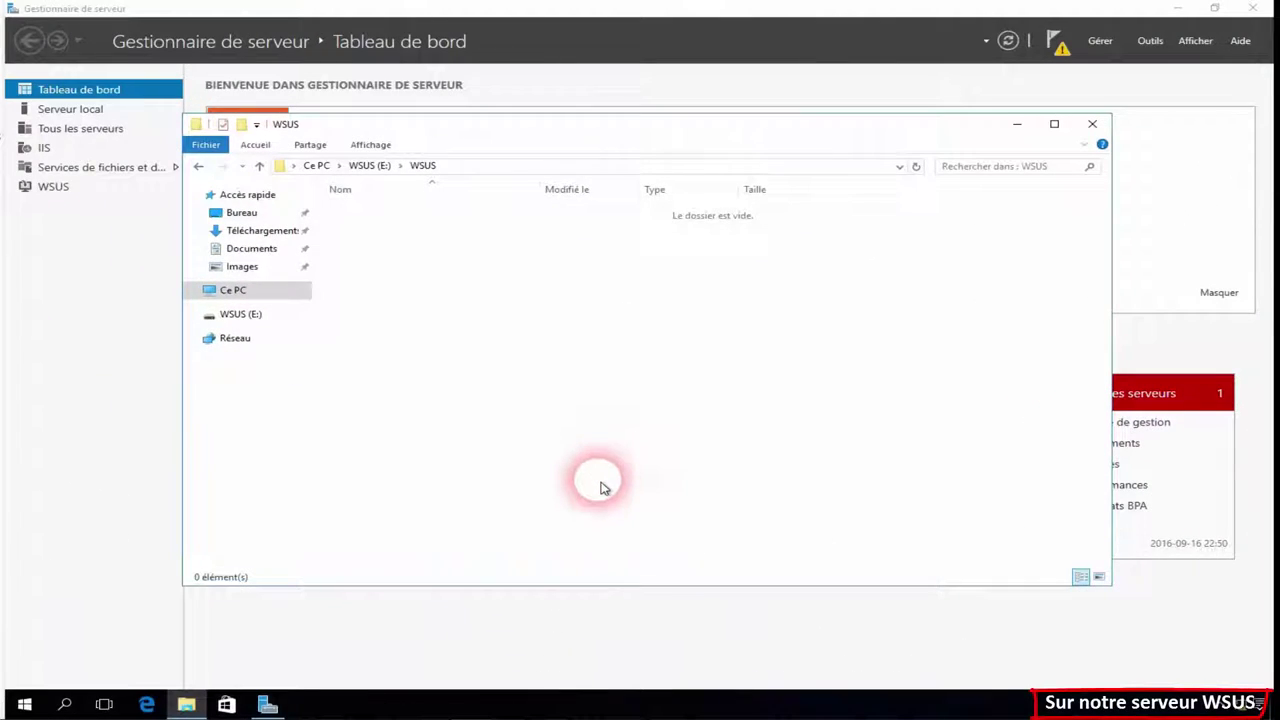
Step: Launch the WSUS post-installation tasks in Server Manager and check their status in the notifications
click(109, 434)
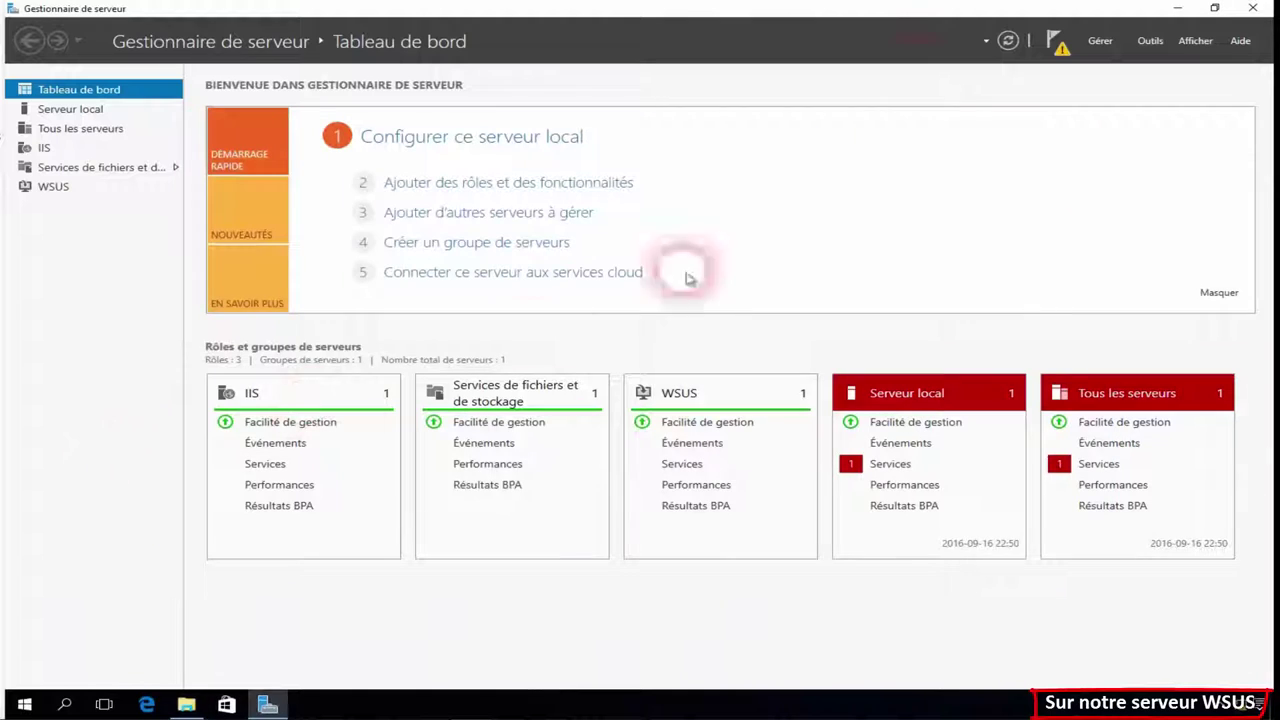
click(1062, 48)
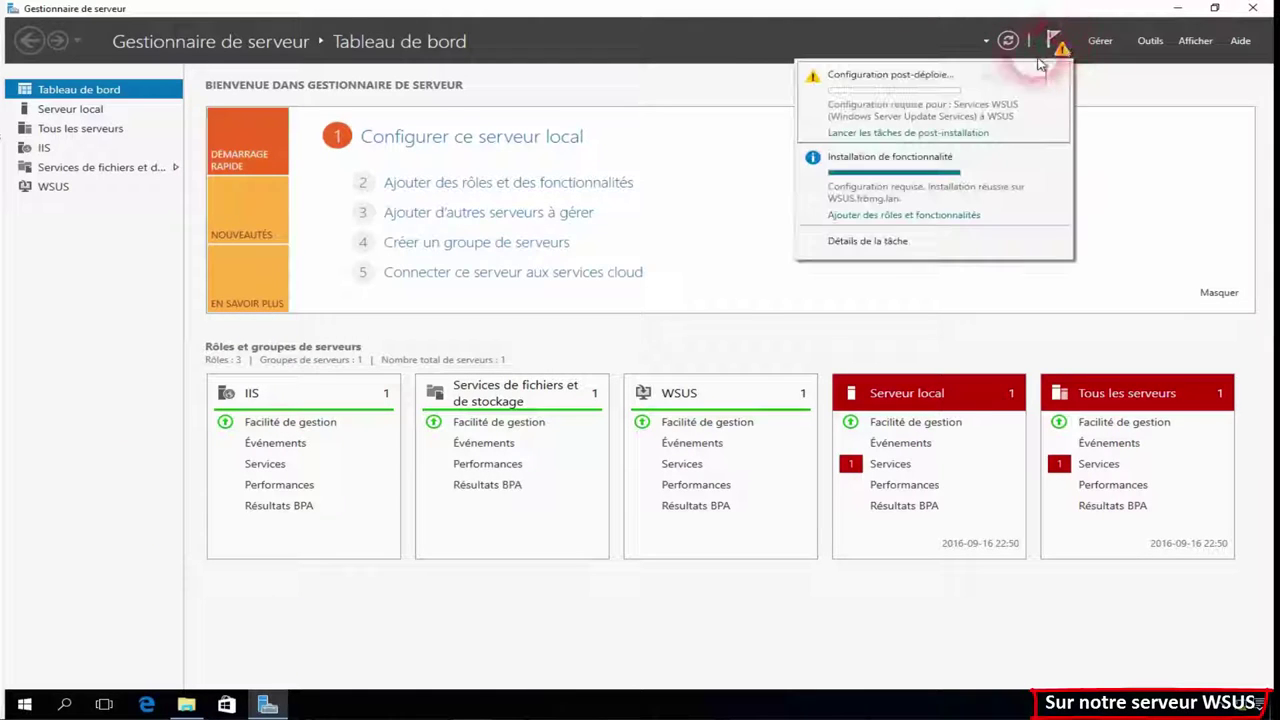
click(930, 141)
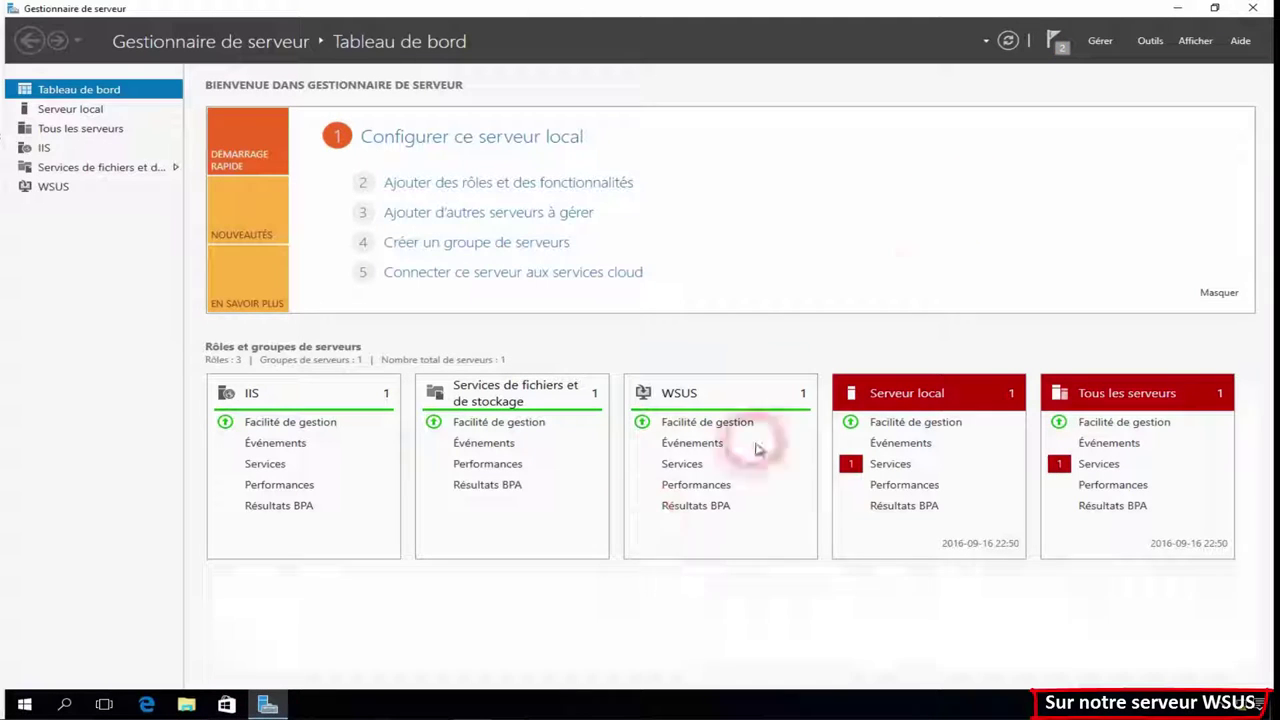
click(1058, 42)
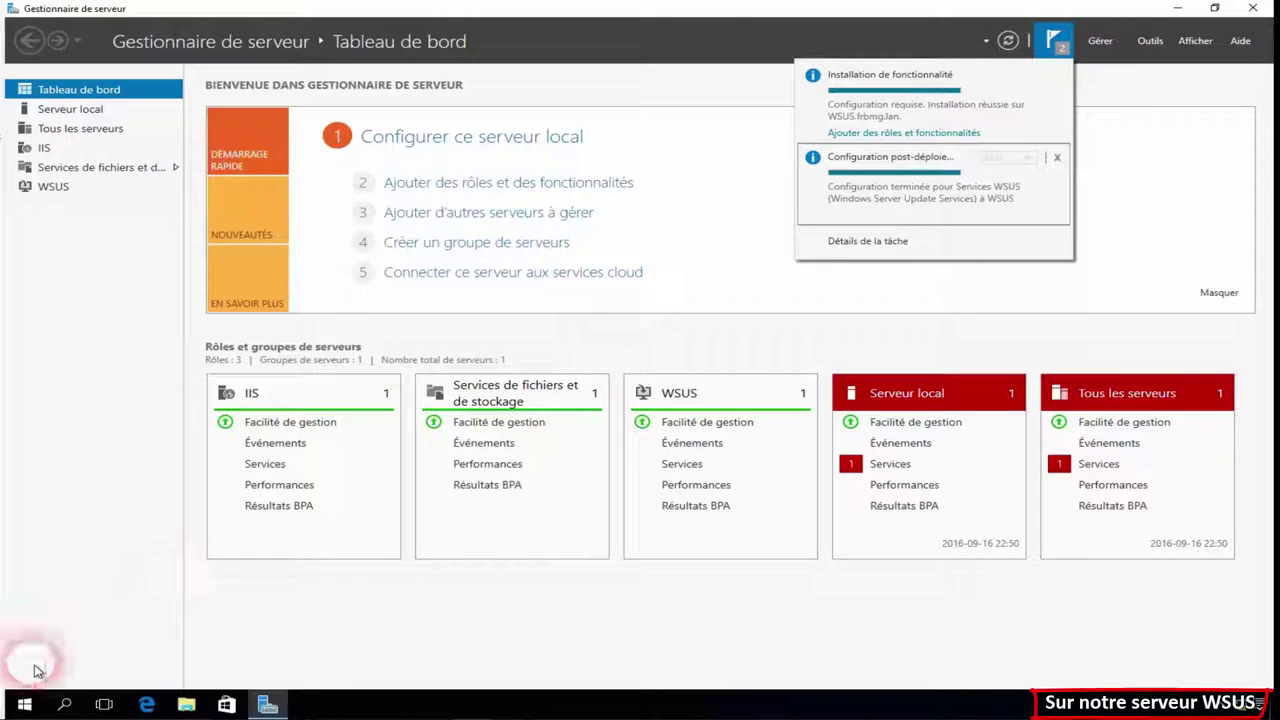
Step: Launch the WSUS console from the Windows administrative tools and authorize the Microsoft Management Console to make changes
click(24, 705)
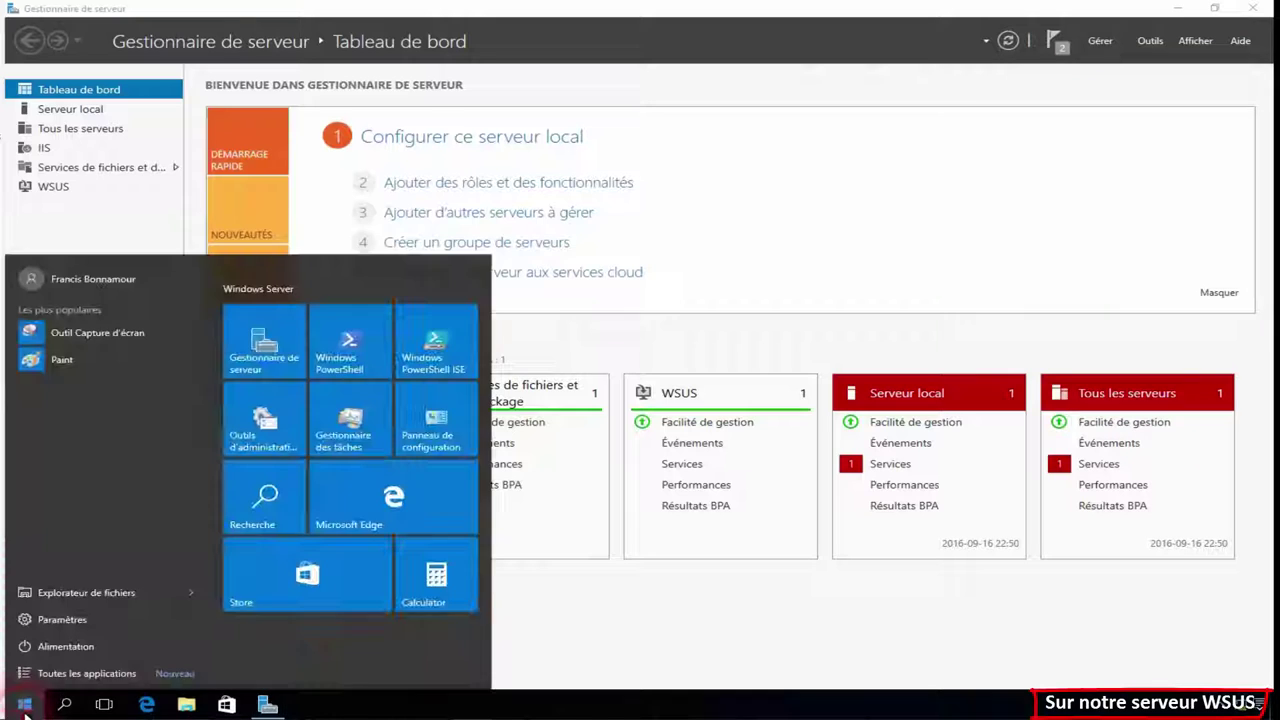
click(87, 676)
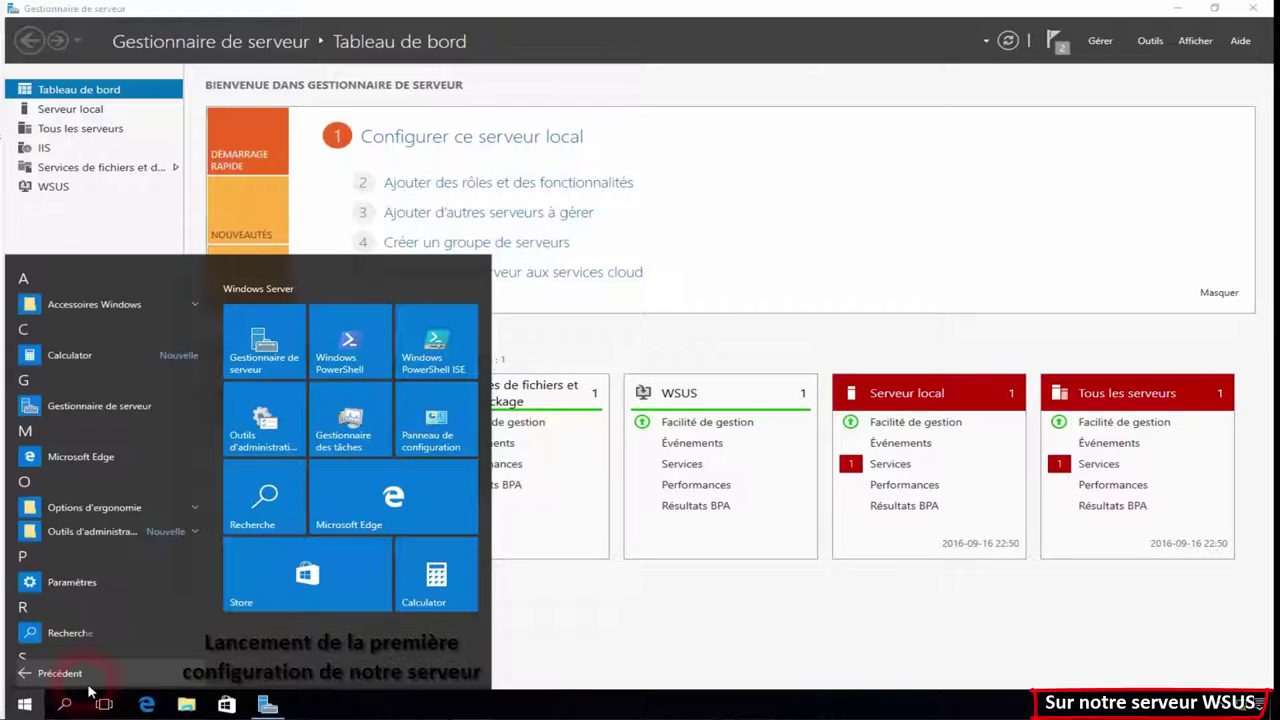
click(88, 532)
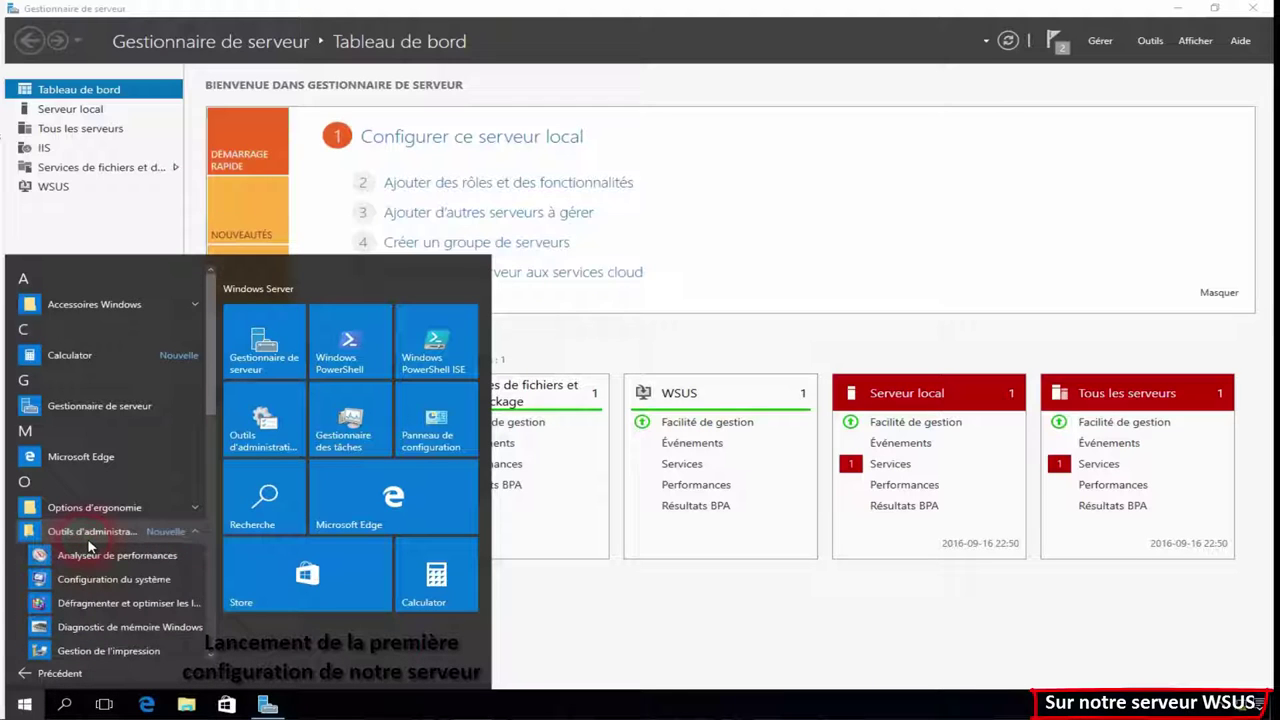
scroll(90, 545, down, 5)
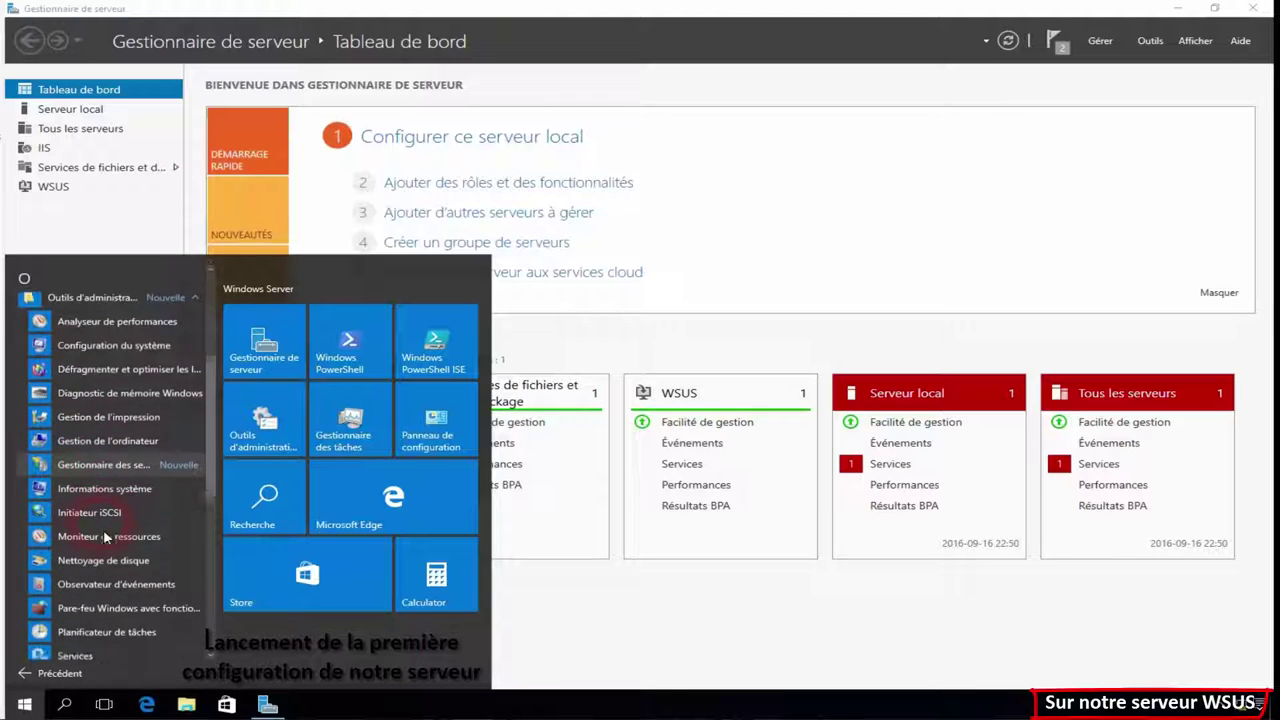
scroll(103, 529, down, 4)
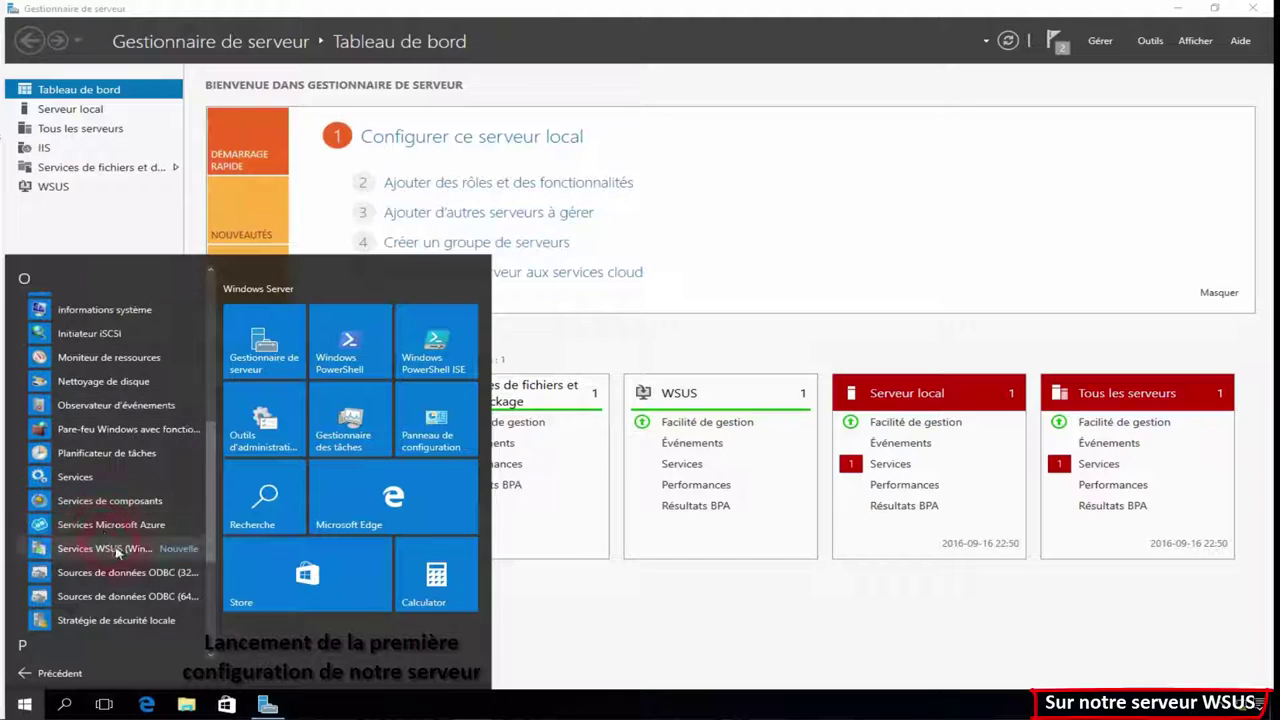
click(119, 552)
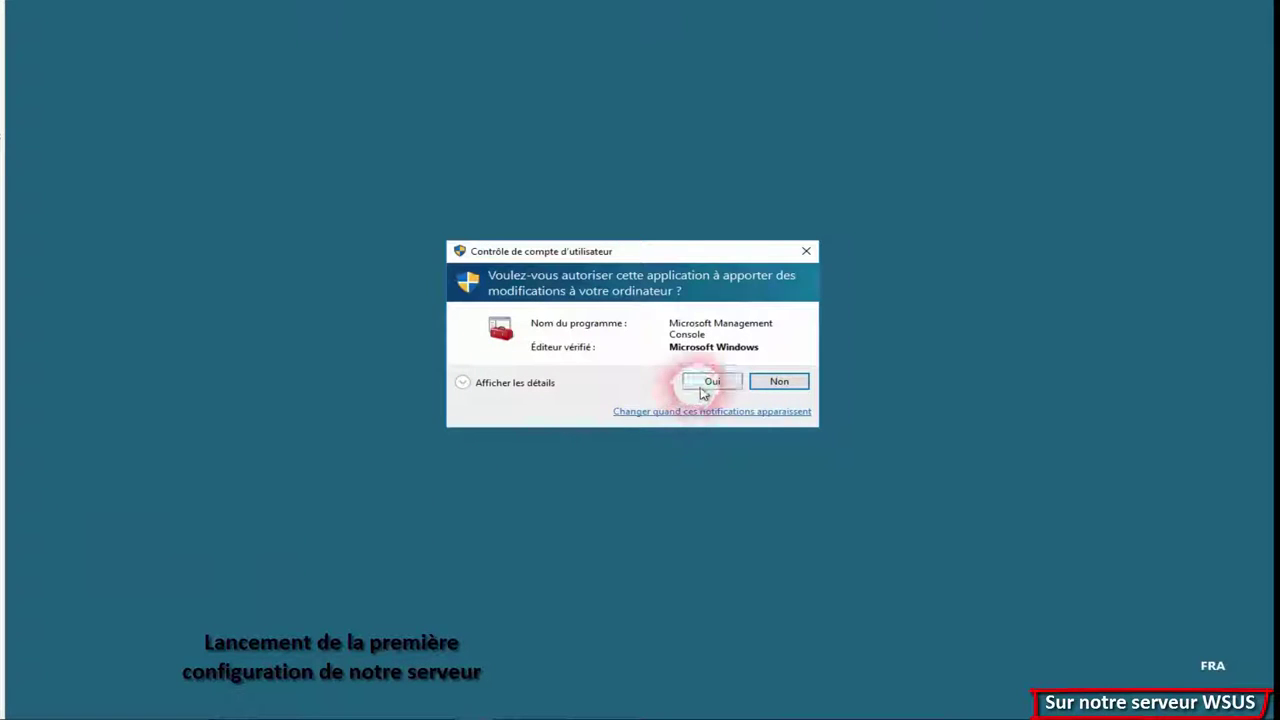
click(706, 386)
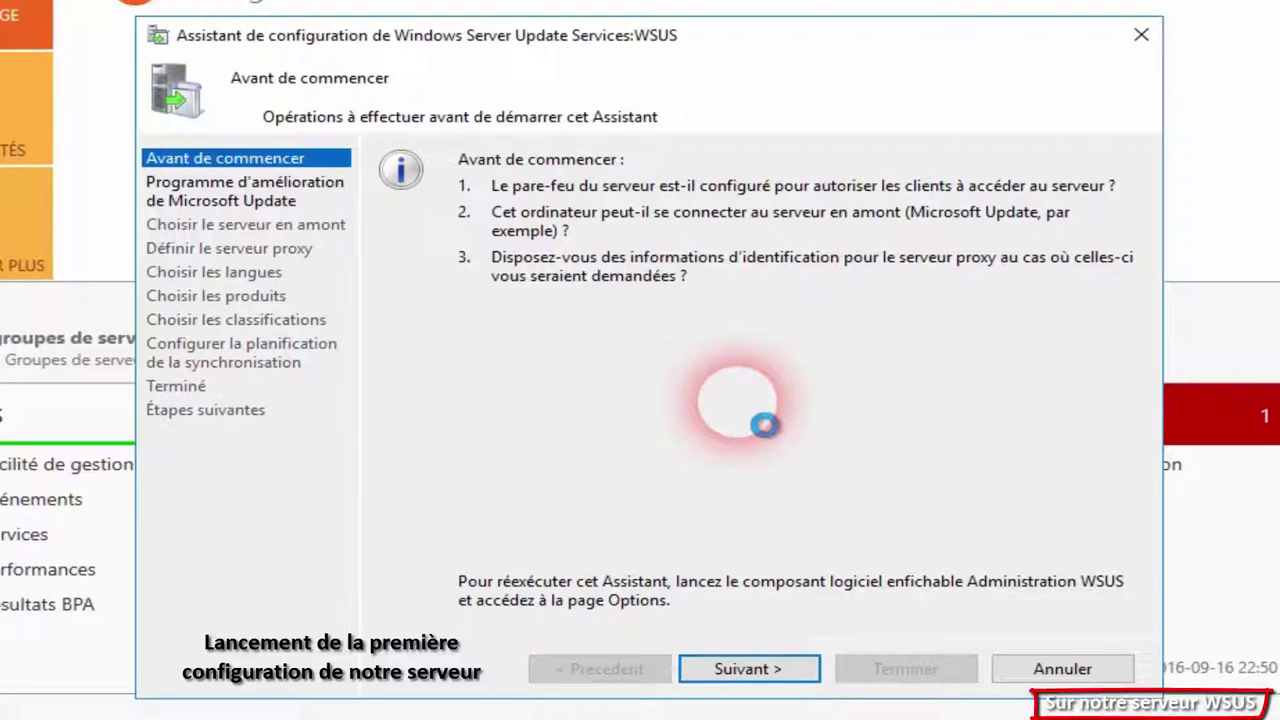
Step: Leave the improvement program unselected, keep Microsoft Update as upstream server without a proxy, and start the connection
click(740, 670)
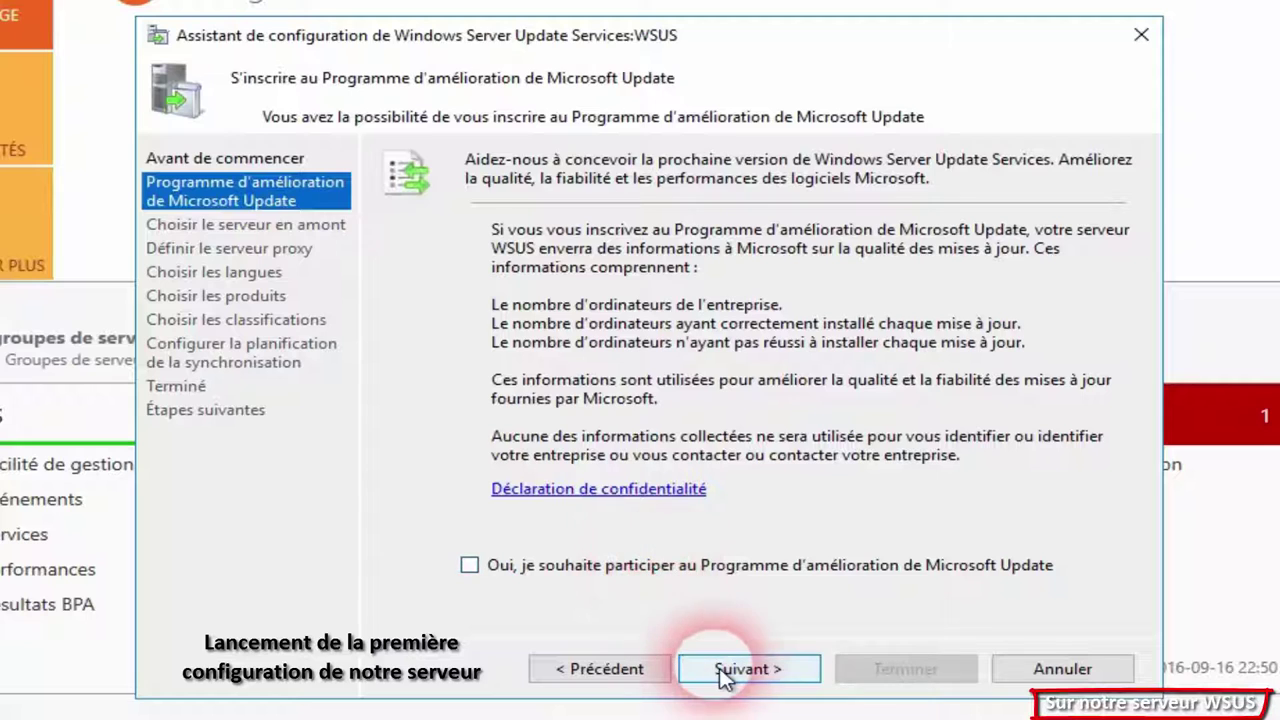
click(733, 667)
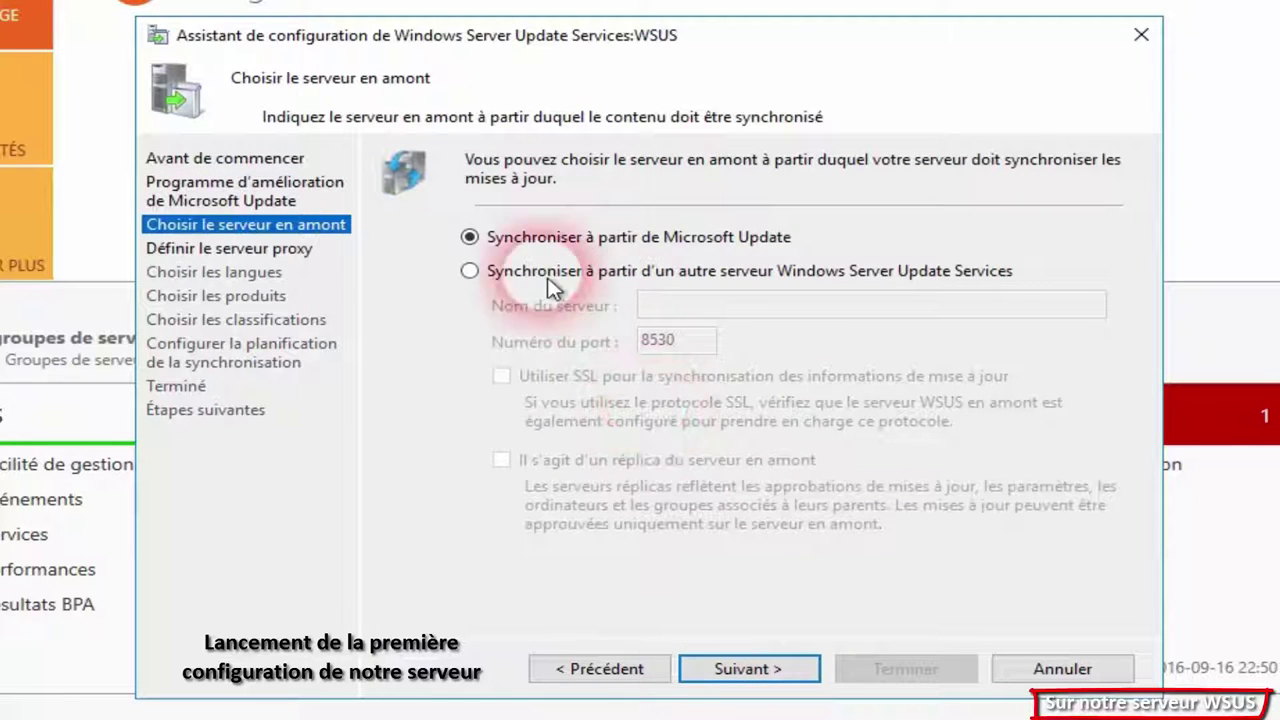
click(764, 670)
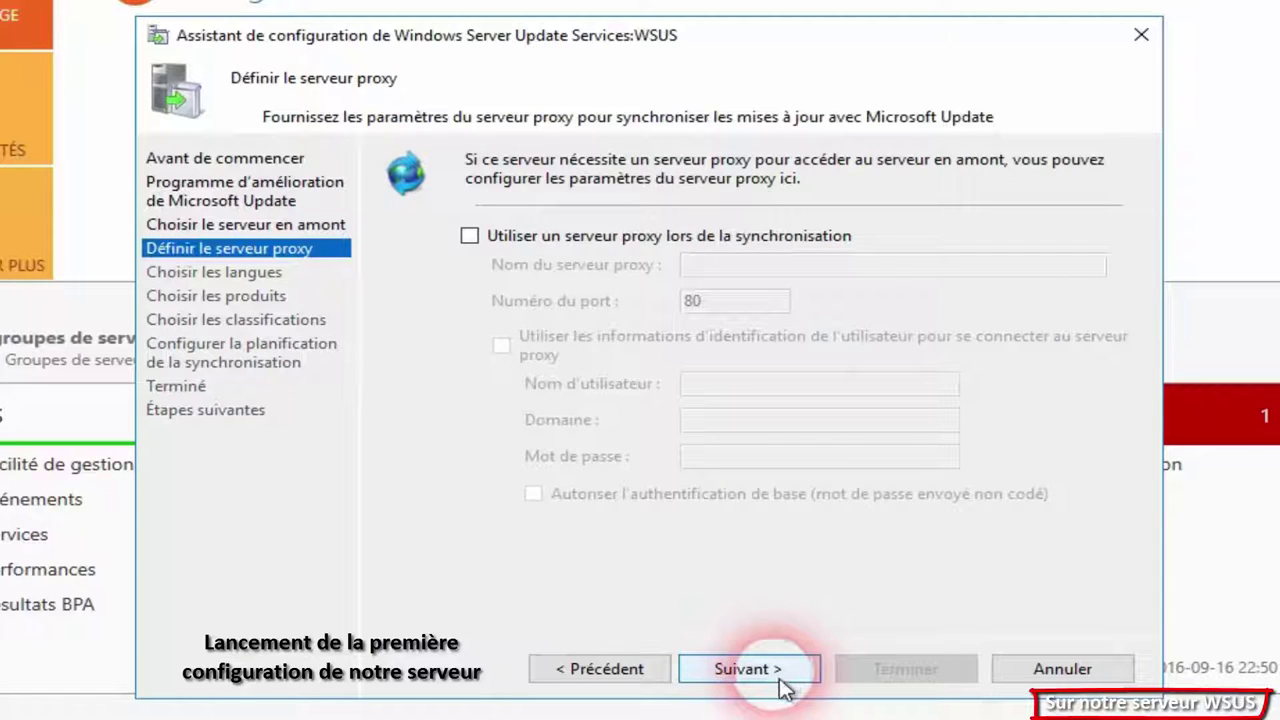
click(782, 673)
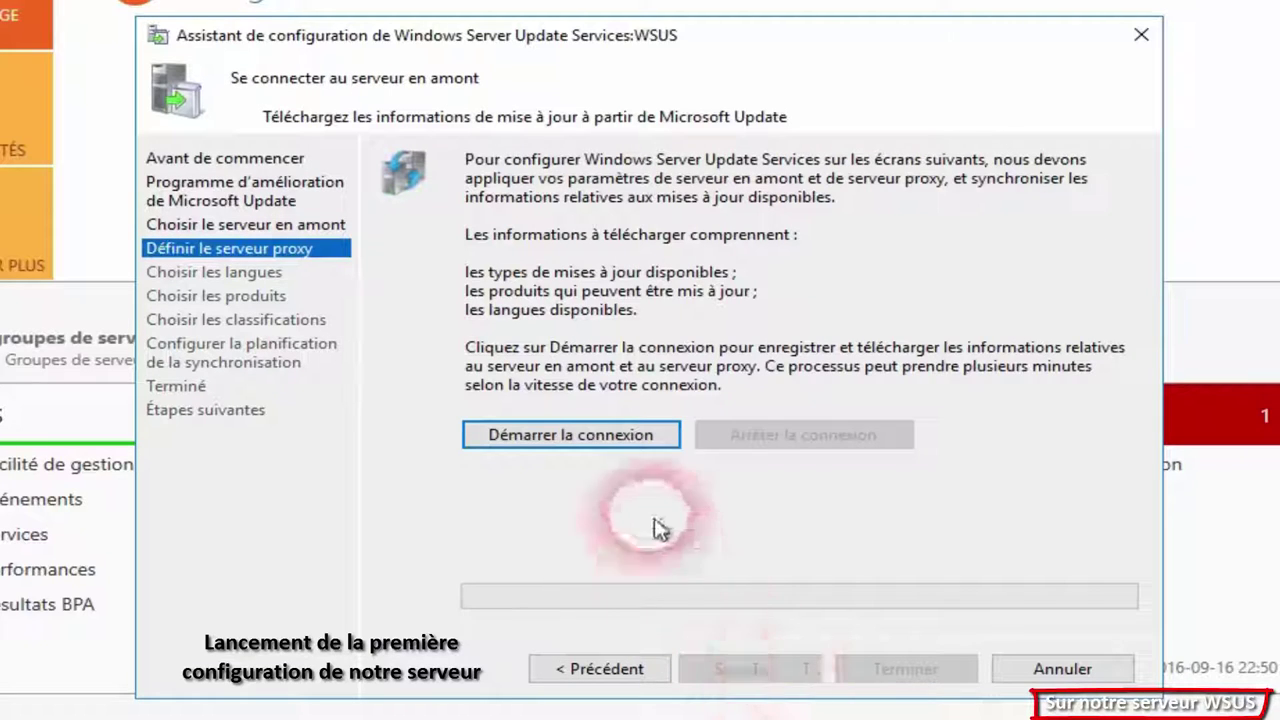
click(630, 440)
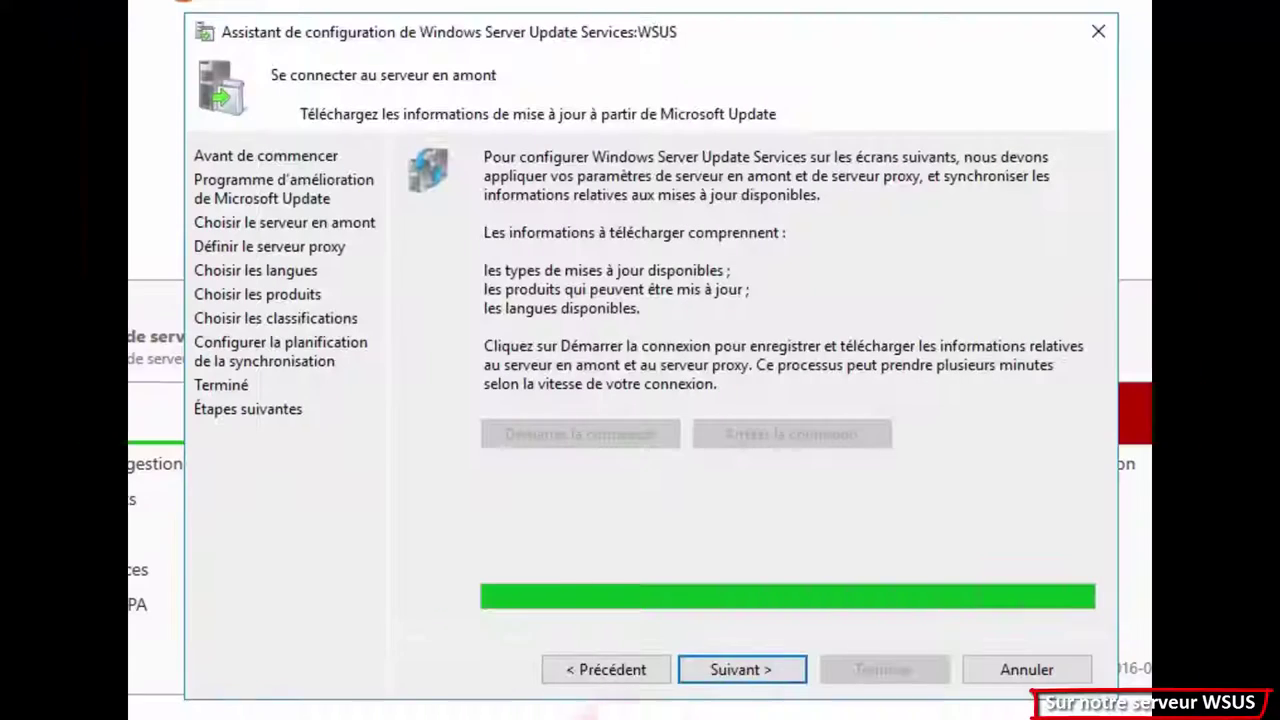
Step: Deselect English from the update languages, accept the language limitation and continue to the product selection
click(730, 675)
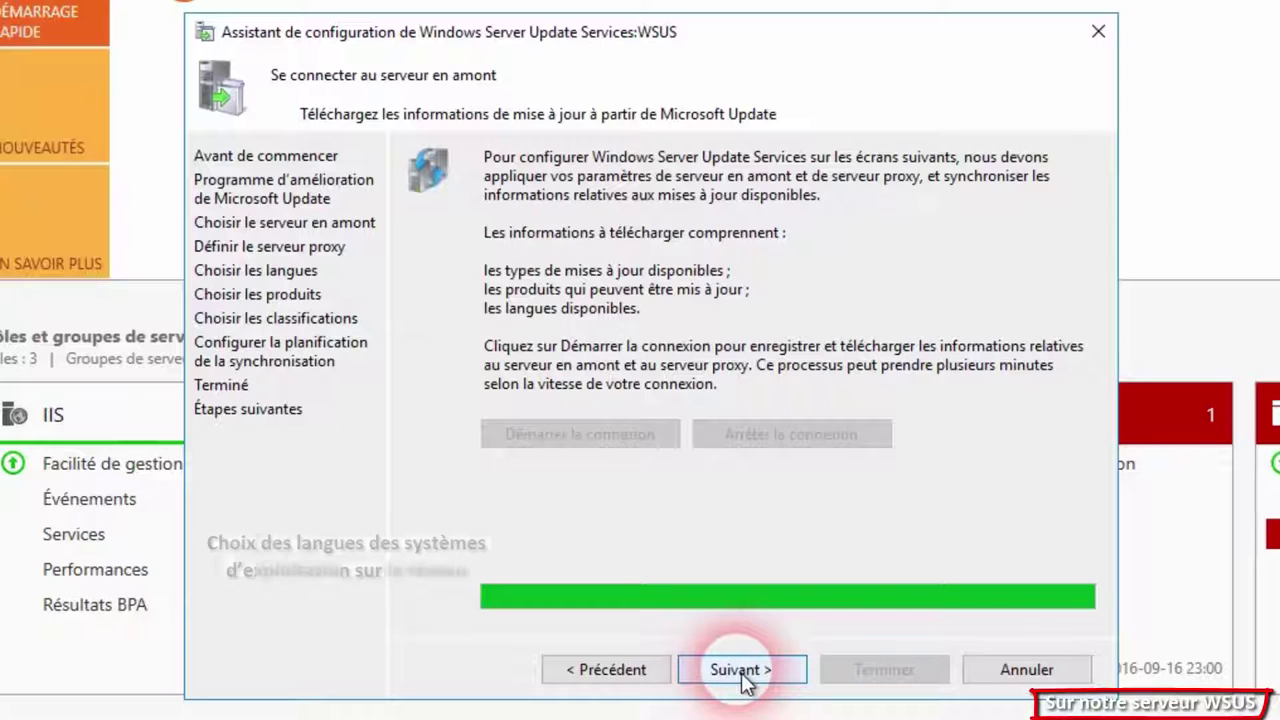
click(735, 678)
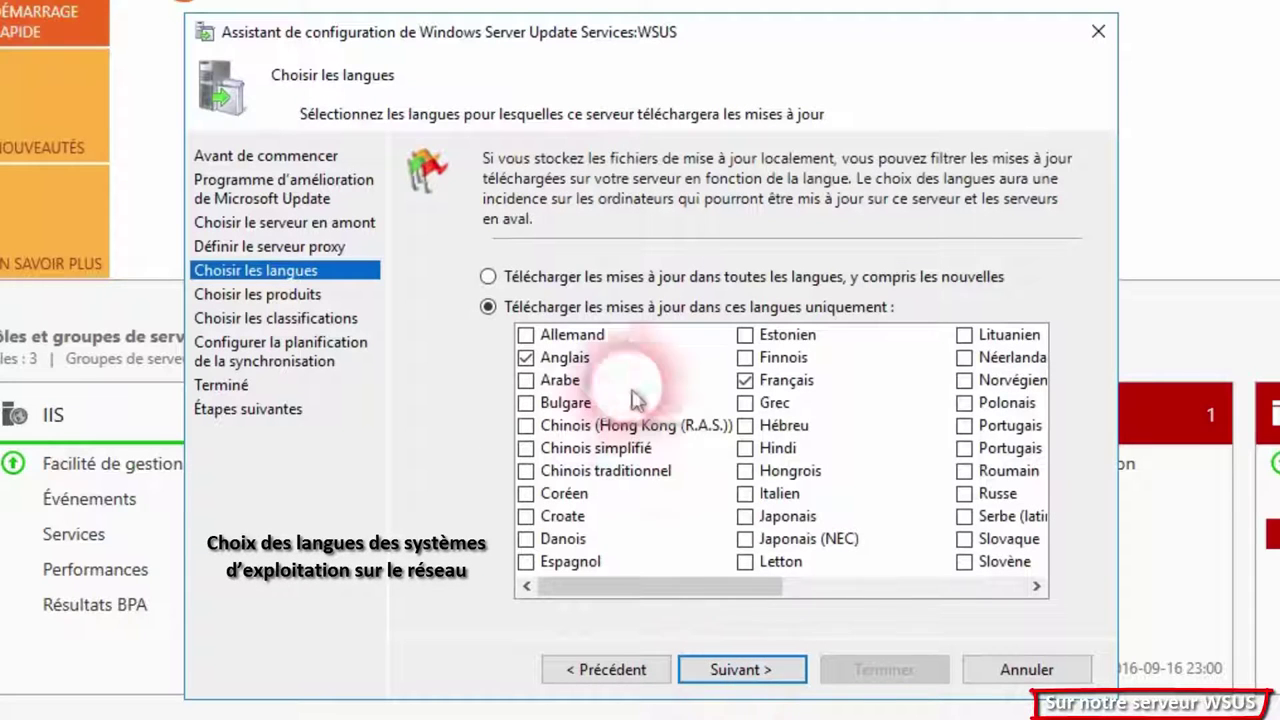
click(527, 358)
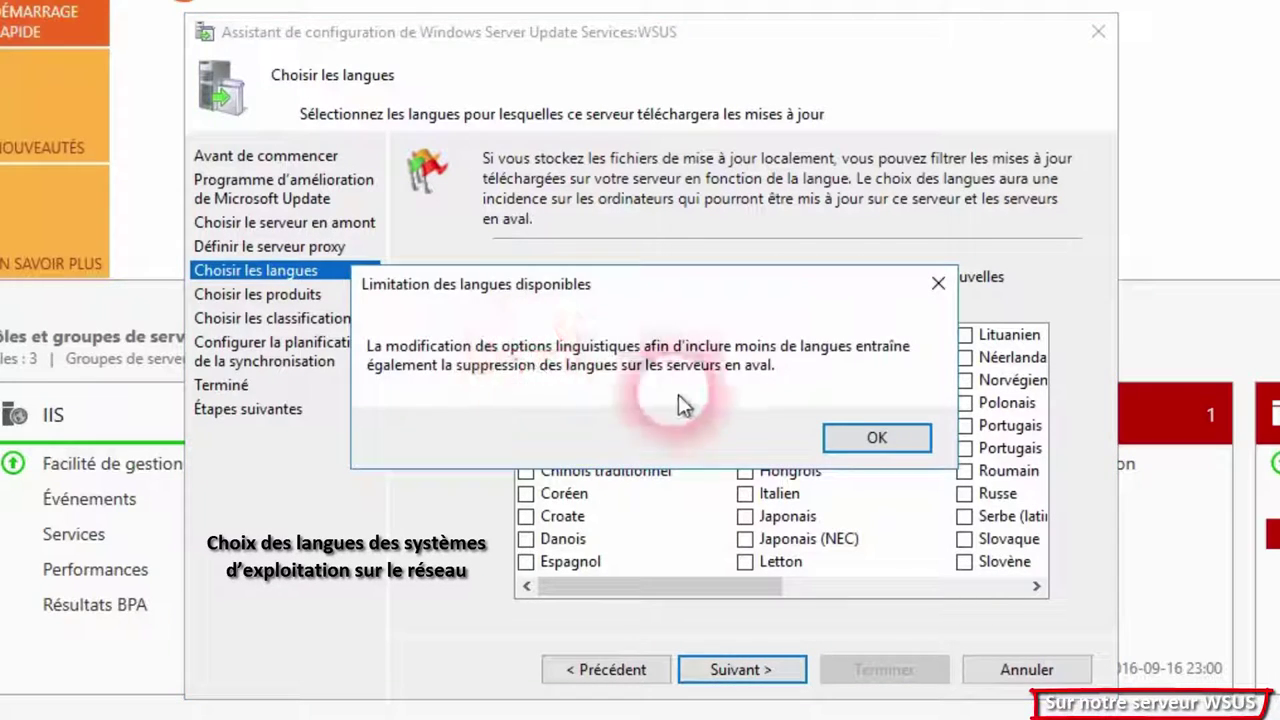
click(886, 442)
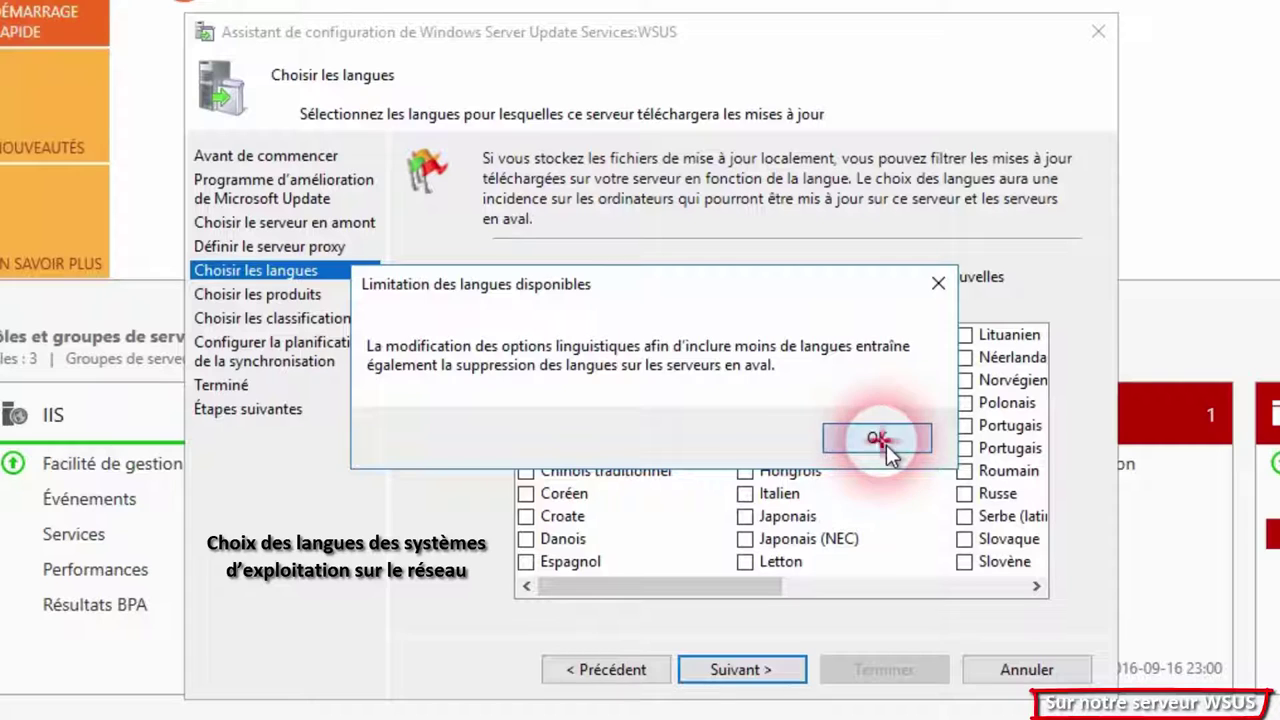
click(748, 670)
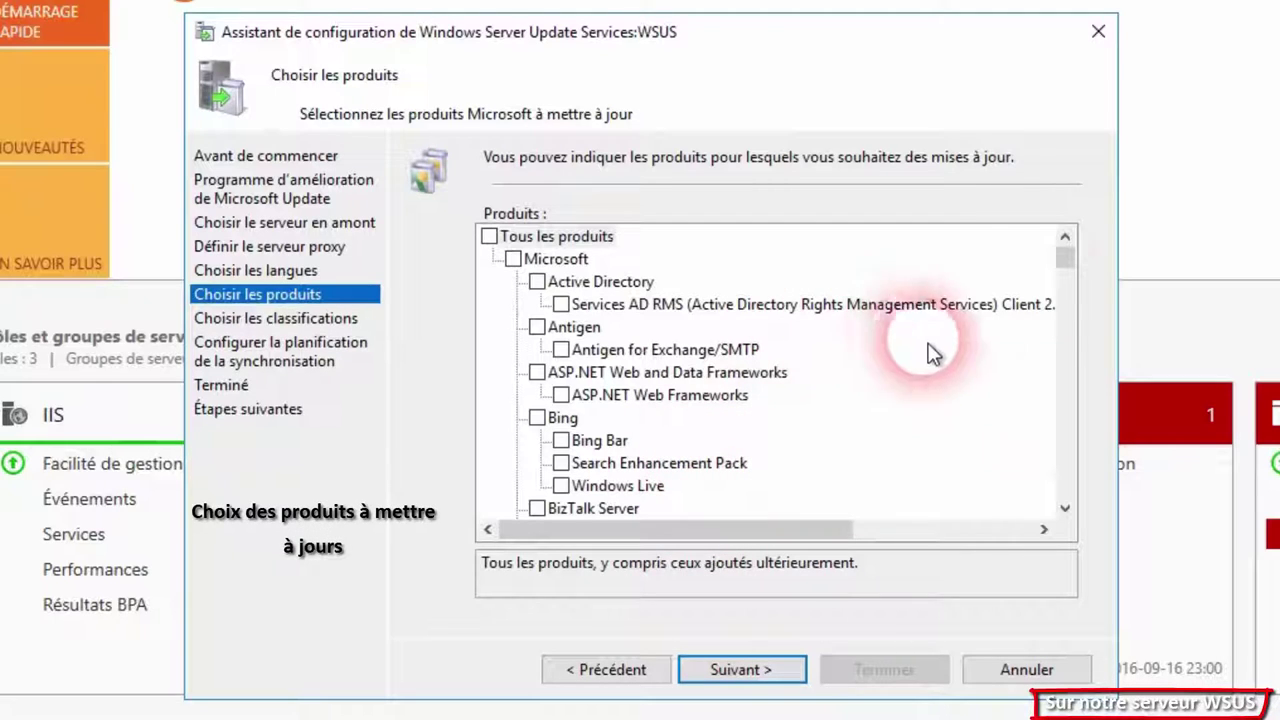
Step: Add Exchange Server 2013 to the products to update, keep the Windows products selected and accept the selection
drag(1064, 262, 1070, 279)
scroll(1070, 285, down, 9)
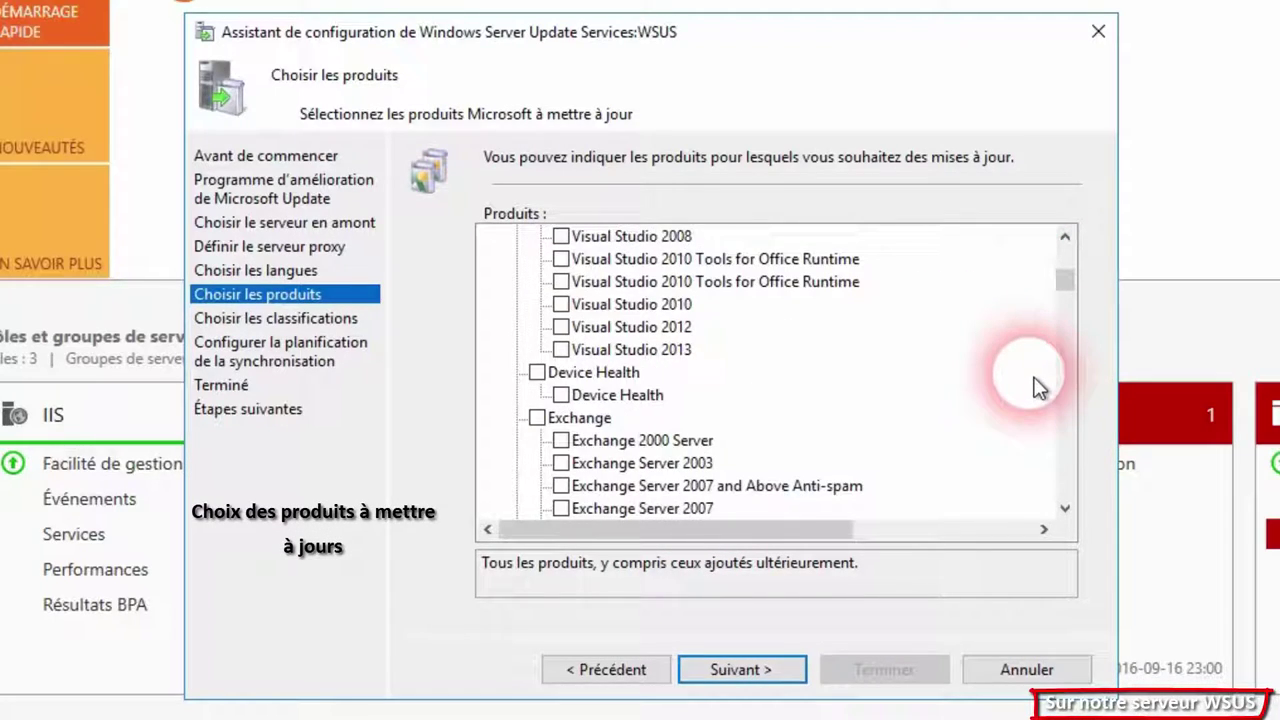
scroll(1035, 377, down, 2)
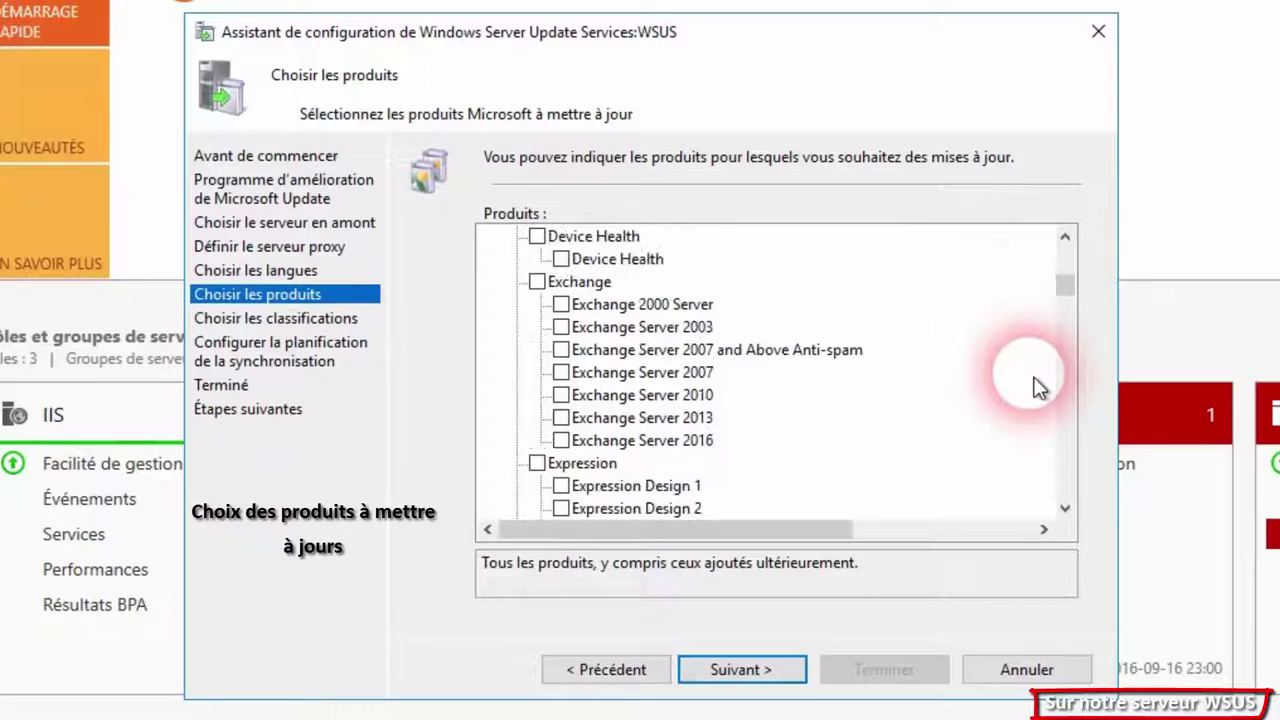
click(561, 417)
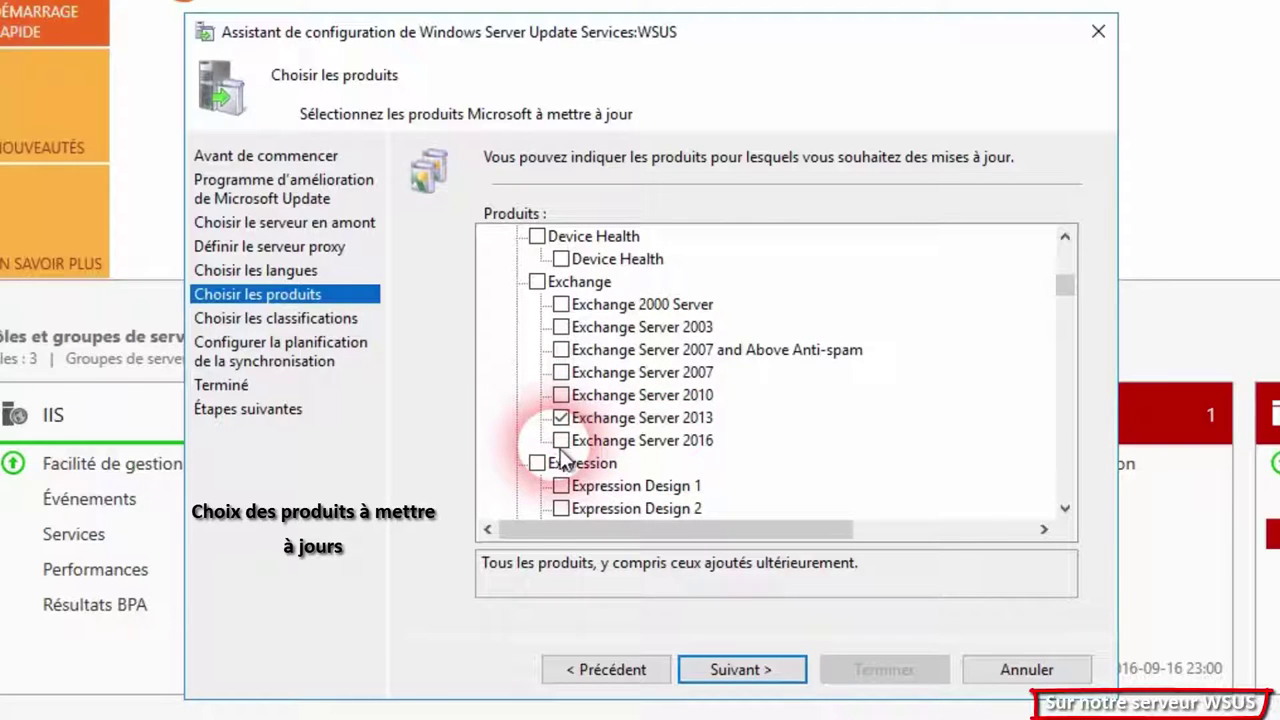
scroll(737, 484, down, 4)
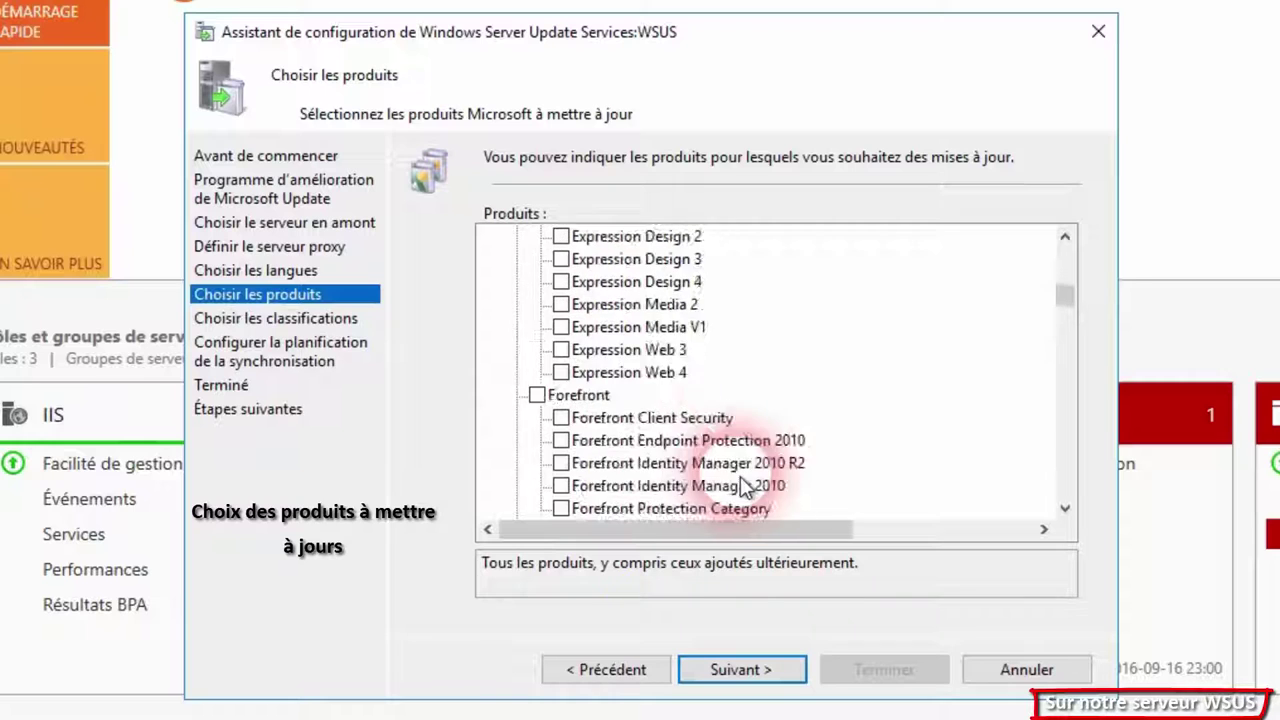
scroll(737, 482, down, 4)
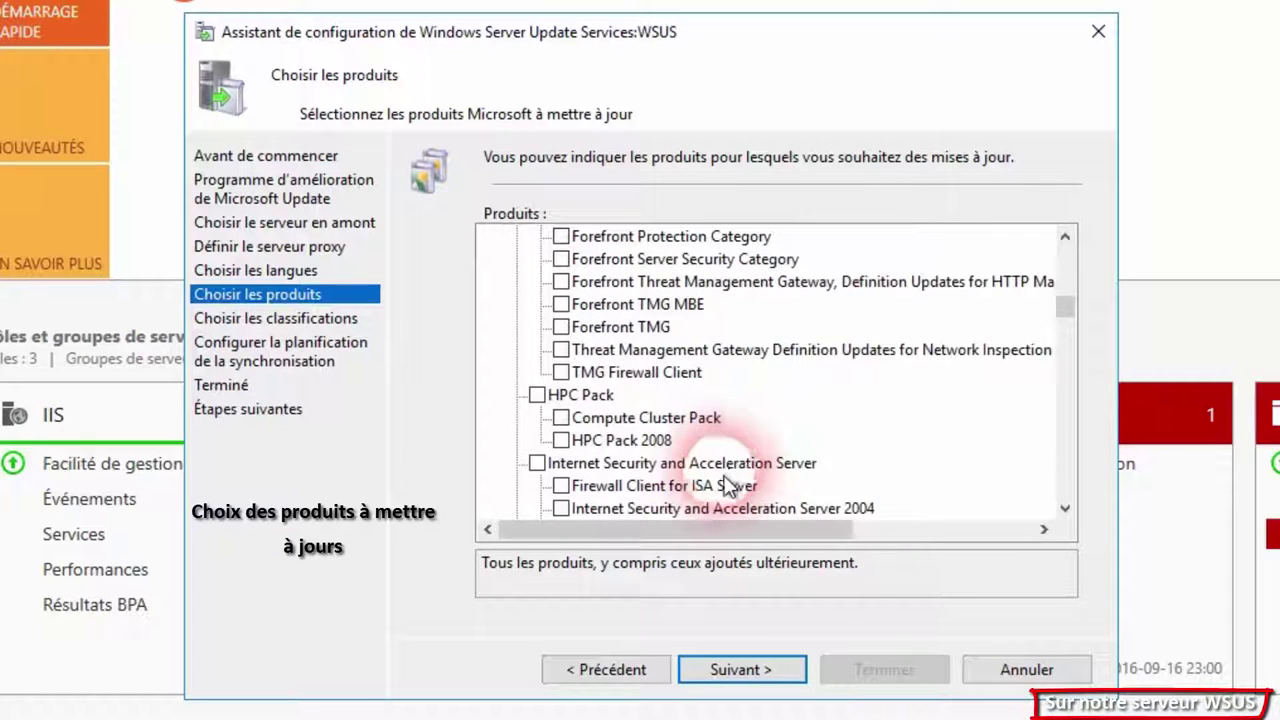
scroll(729, 486, down, 6)
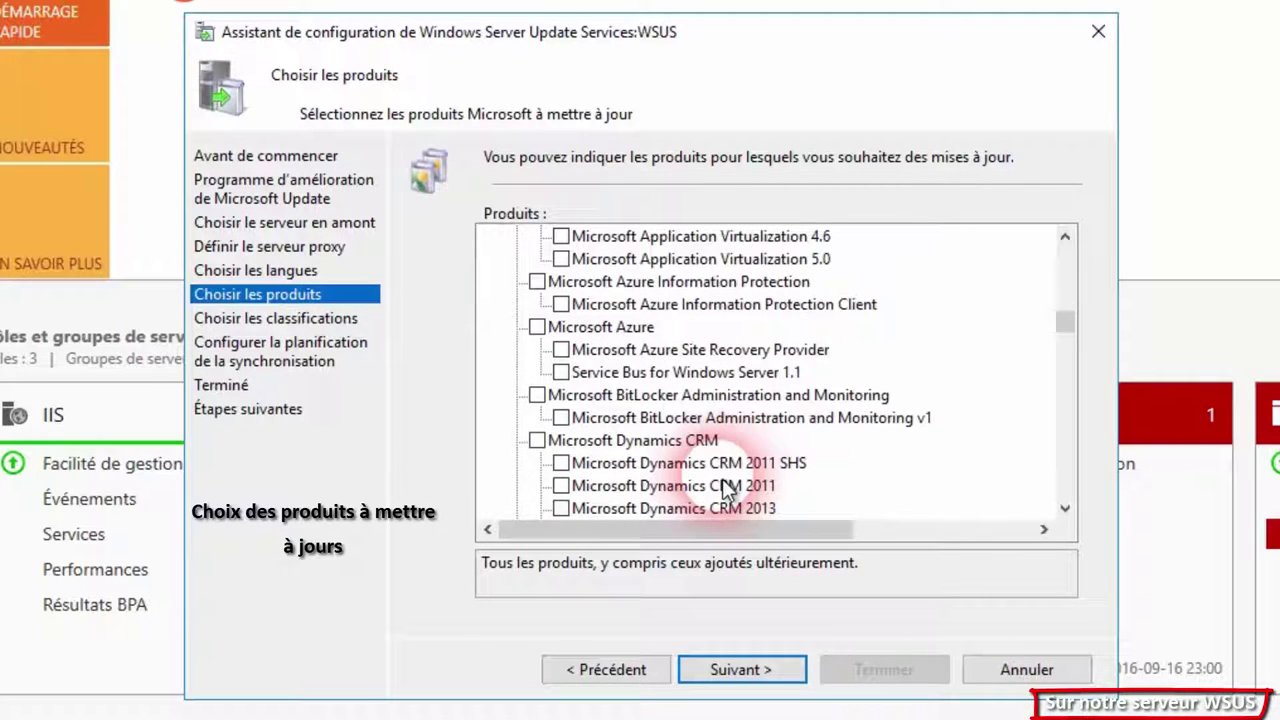
scroll(727, 488, down, 3)
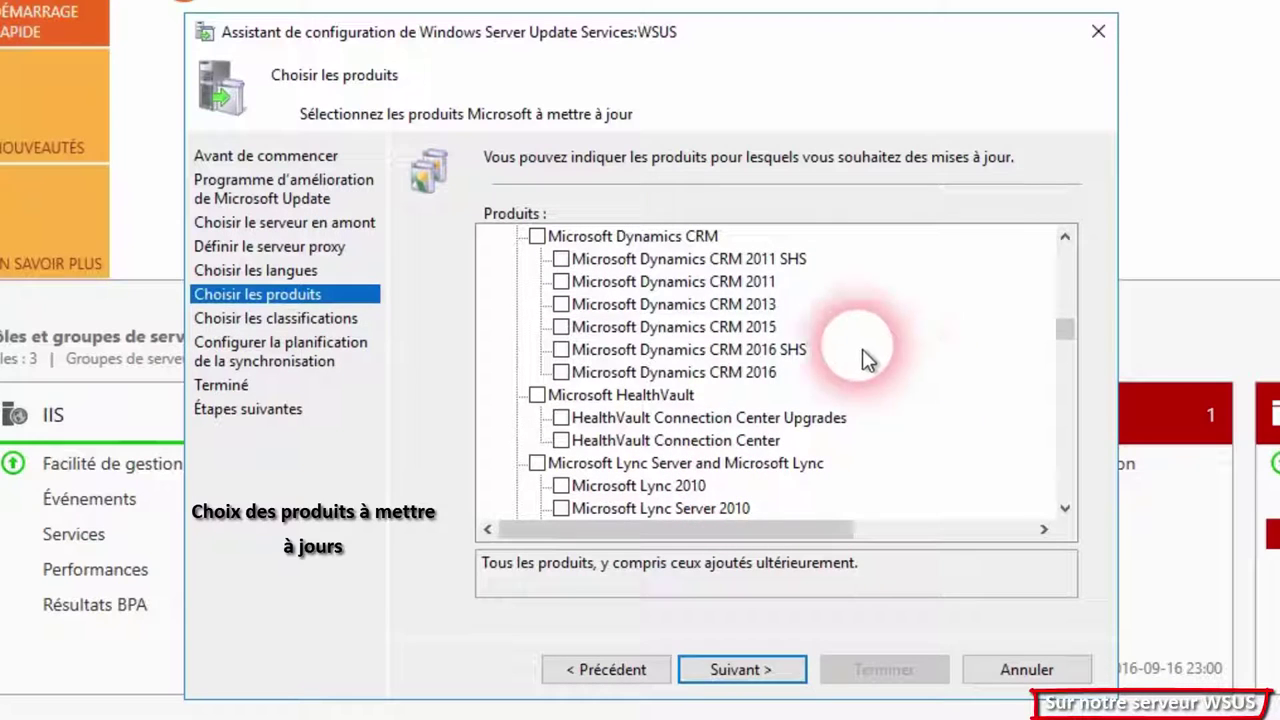
scroll(735, 450, down, 5)
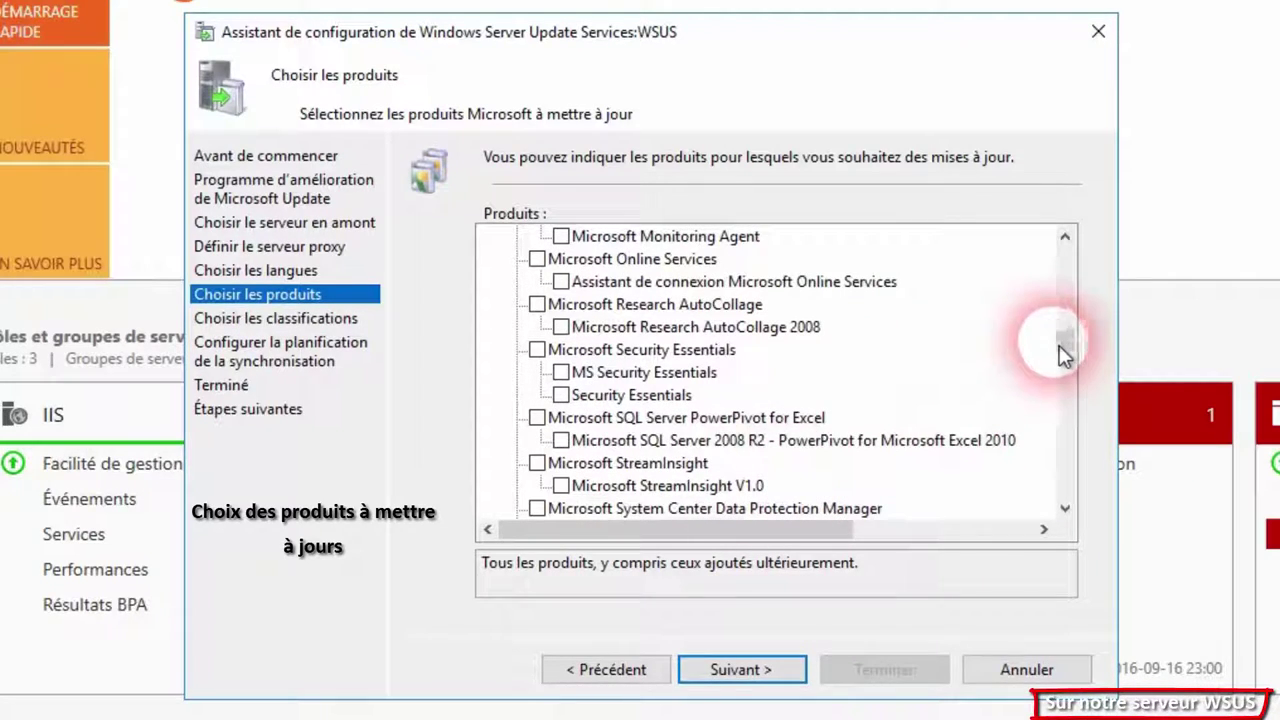
drag(1060, 354, 1064, 430)
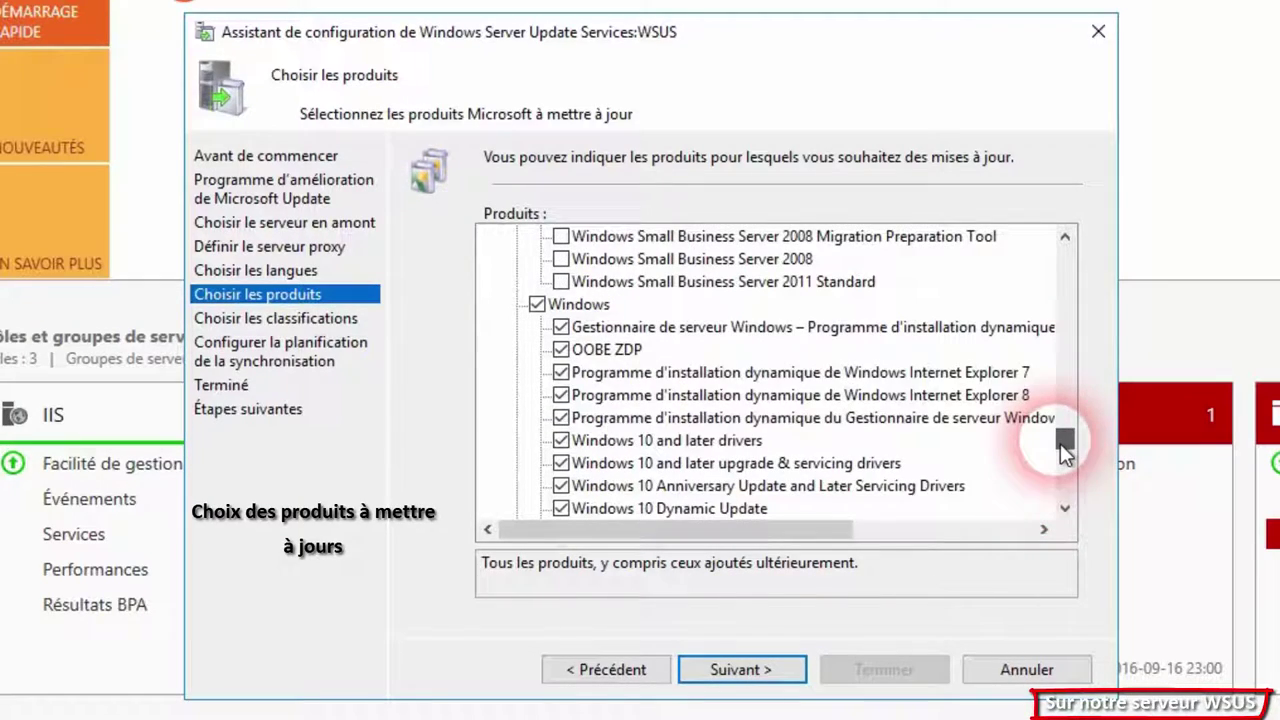
click(759, 678)
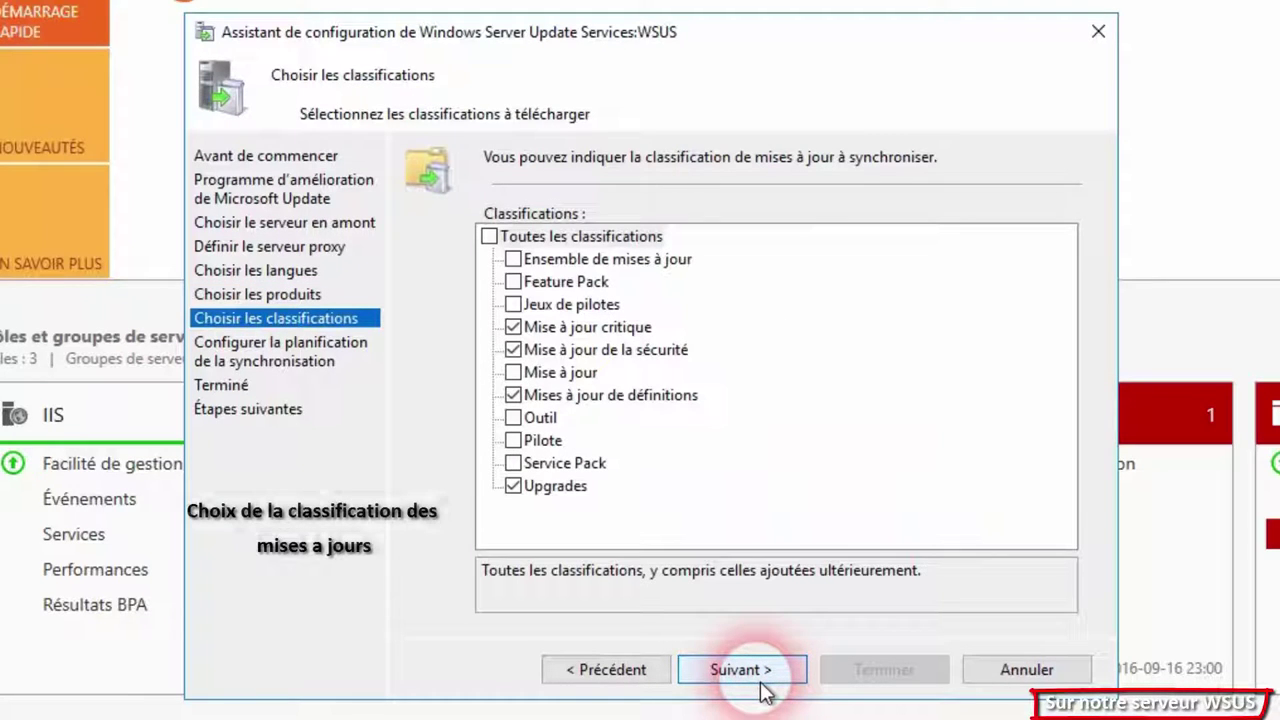
Step: Add Service Pack, Feature Pack and Ensemble de mises à jour to the update classifications and accept them
click(514, 464)
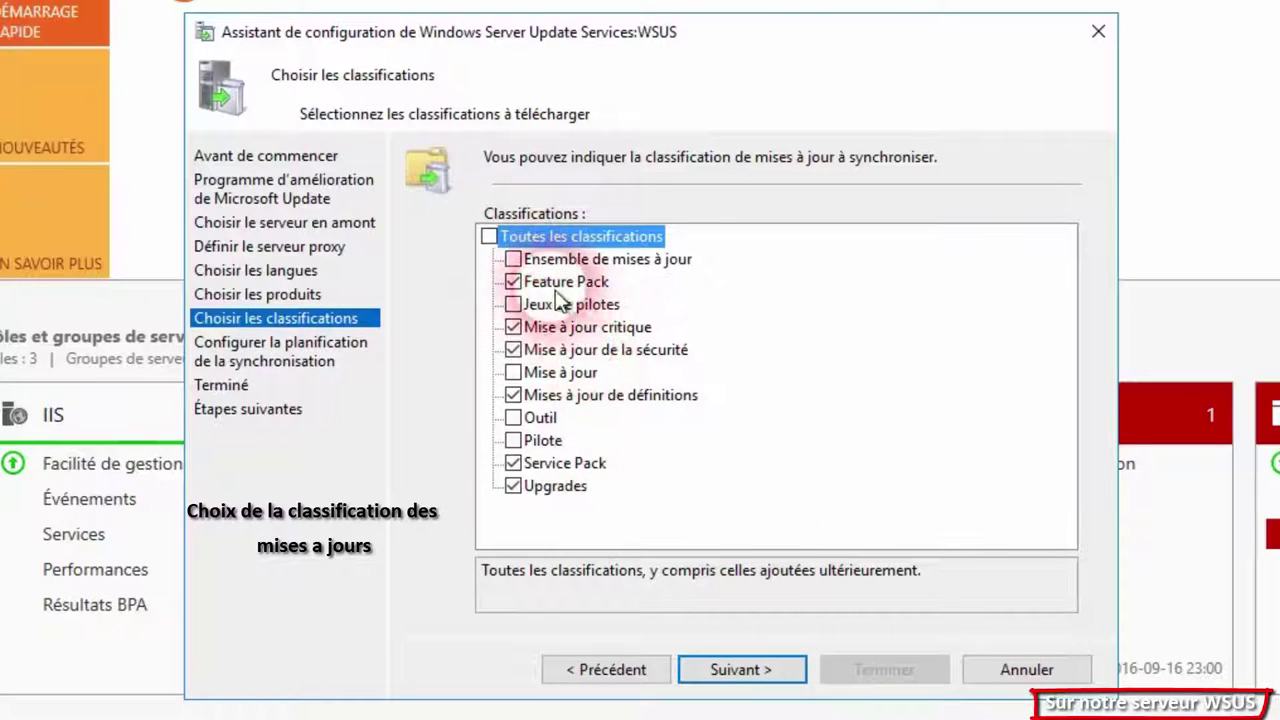
click(513, 259)
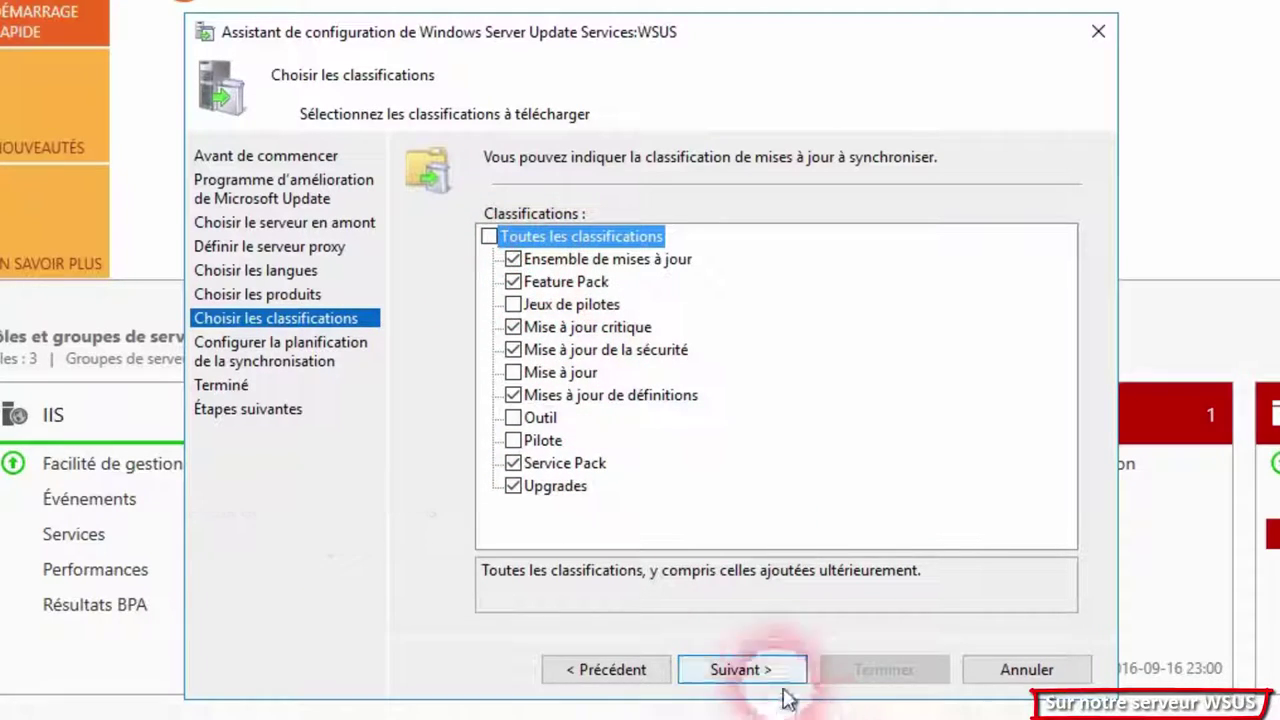
click(778, 680)
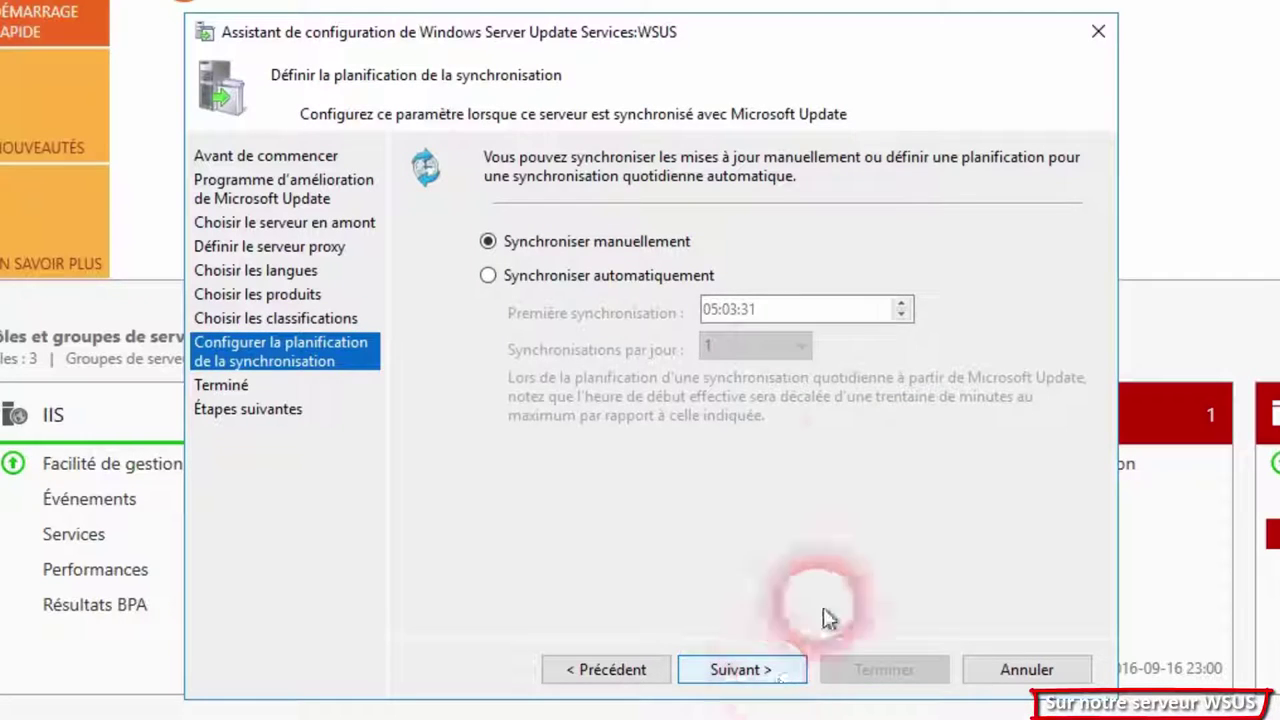
Step: Keep manual synchronization, choose to begin the initial synchronization and finish the WSUS configuration wizard
click(757, 670)
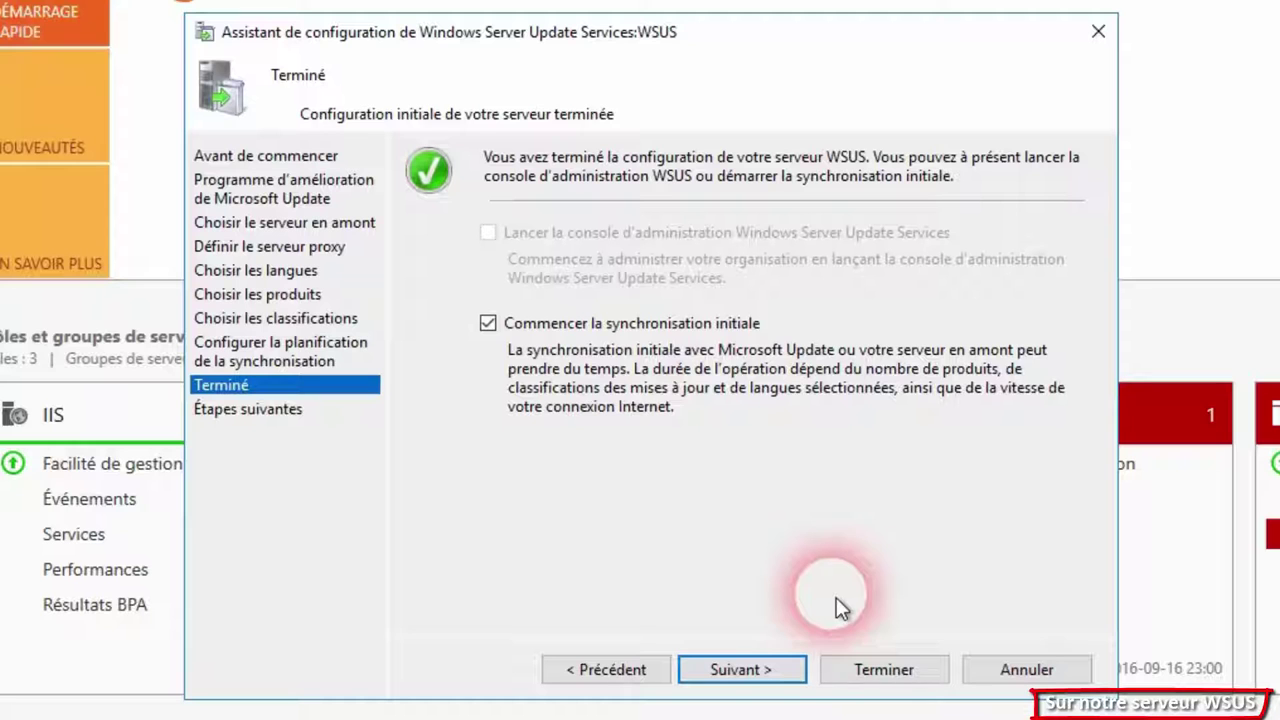
click(775, 671)
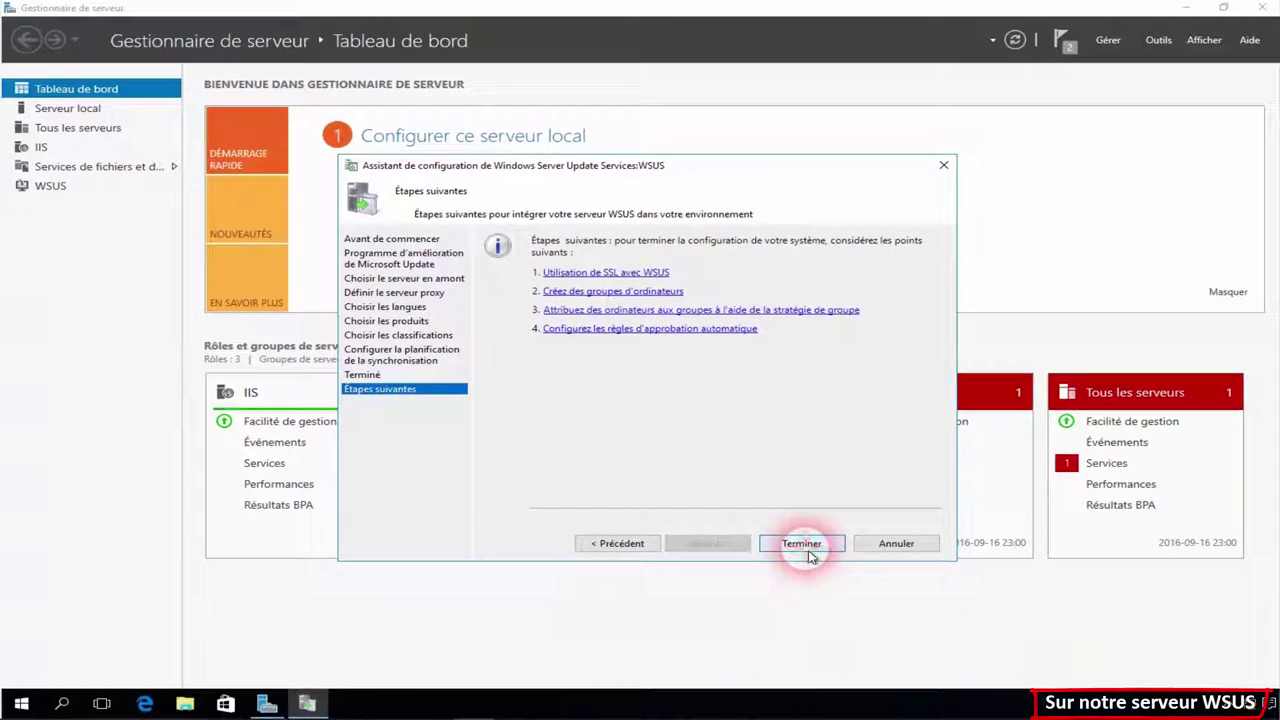
click(893, 683)
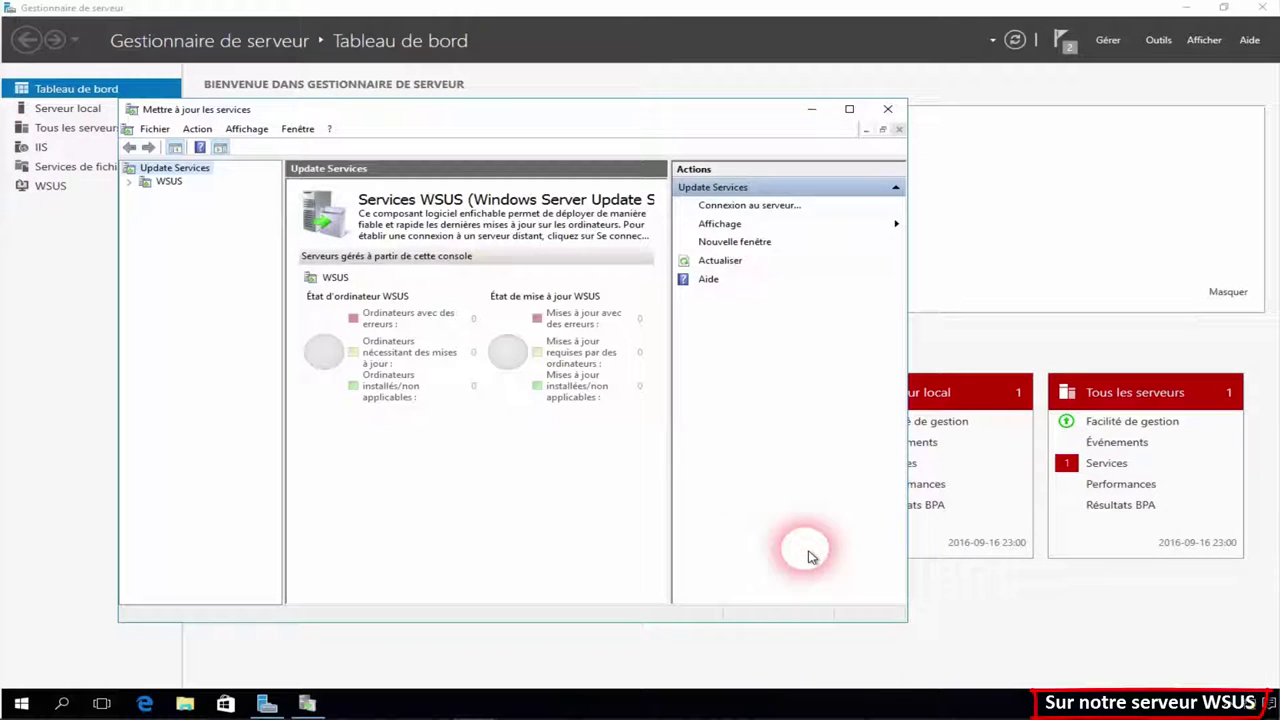
Step: Select the WSUS server in the Update Services console and maximize the console window
click(170, 183)
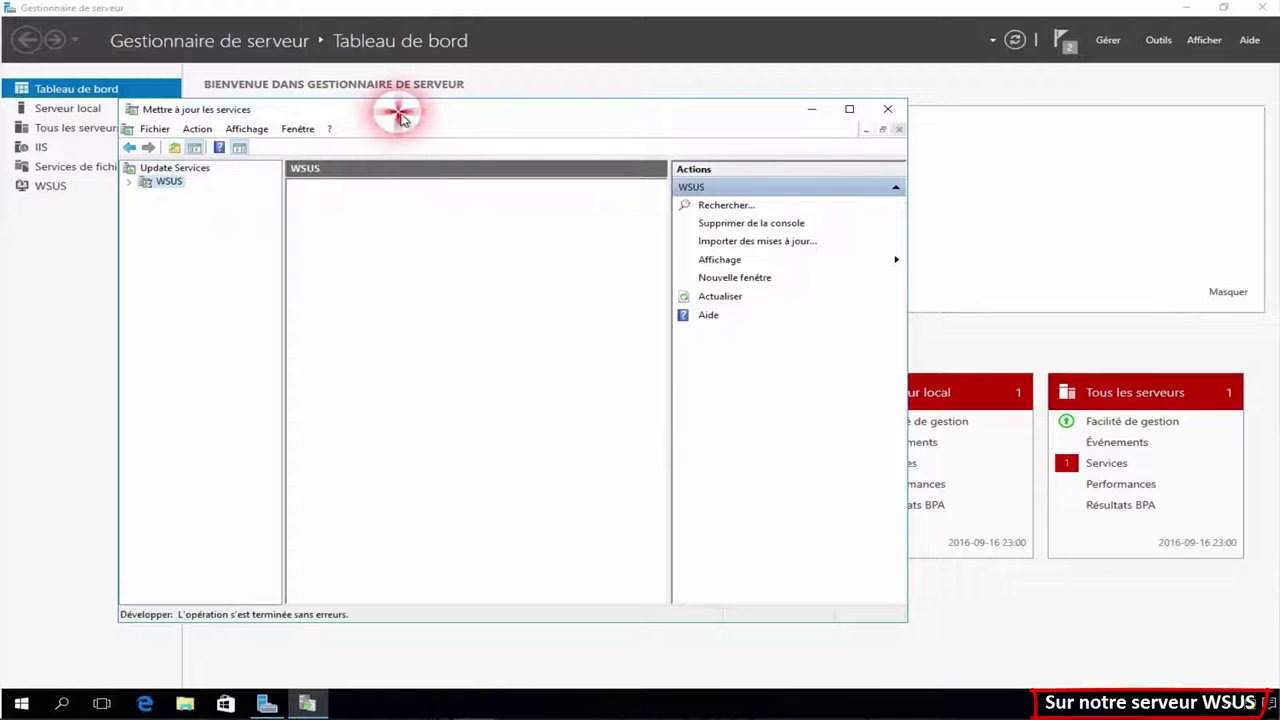
double_click(400, 116)
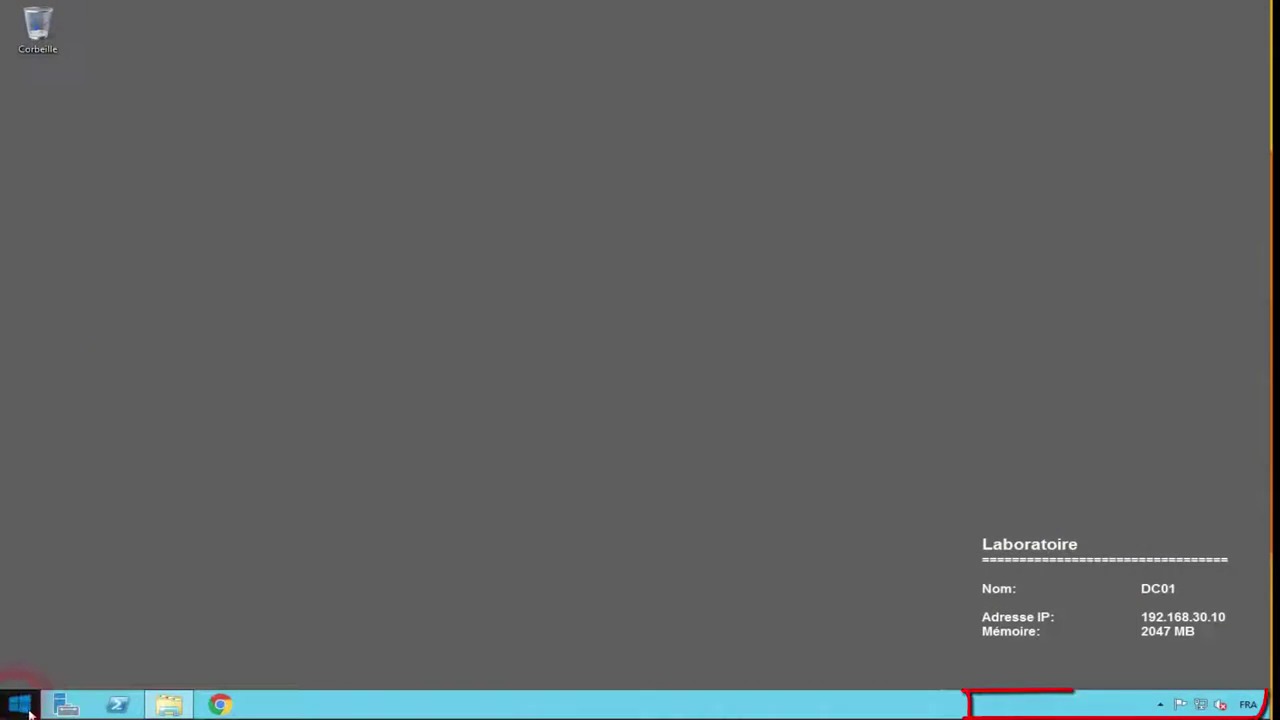
Step: On the domain controller DC01, open Gestion des stratégies de groupe from the administration tools
click(28, 708)
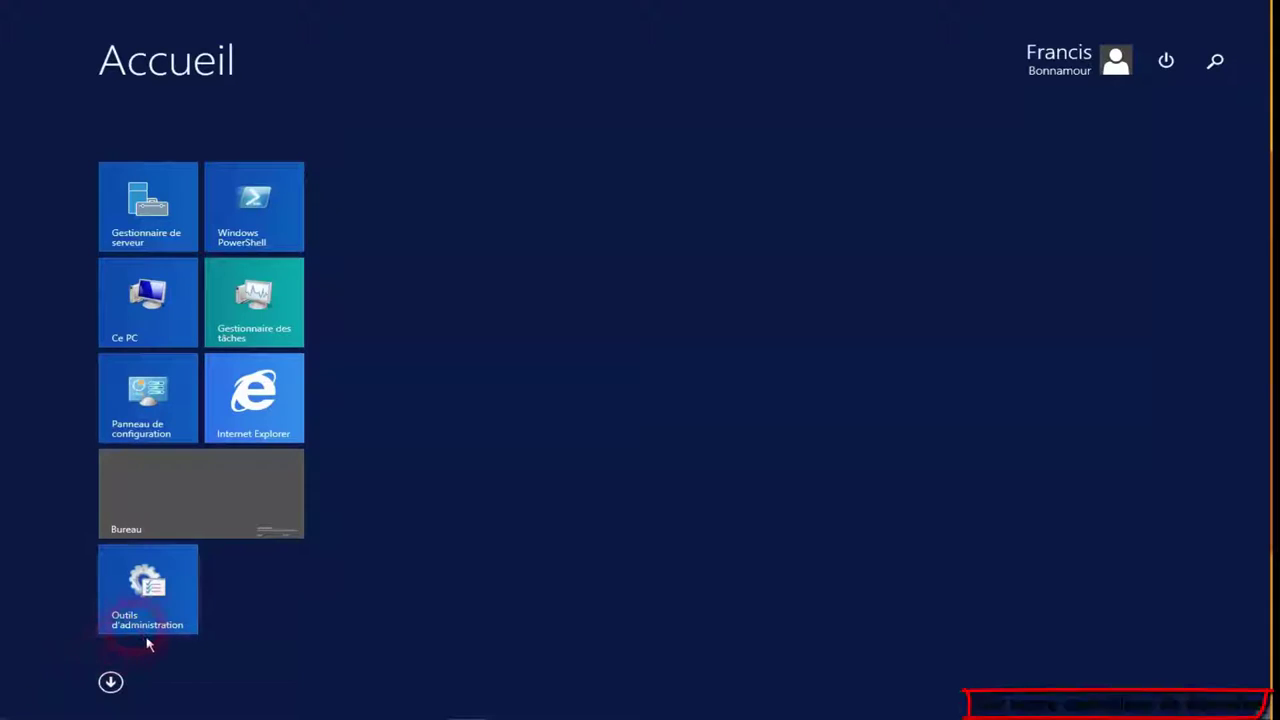
click(140, 625)
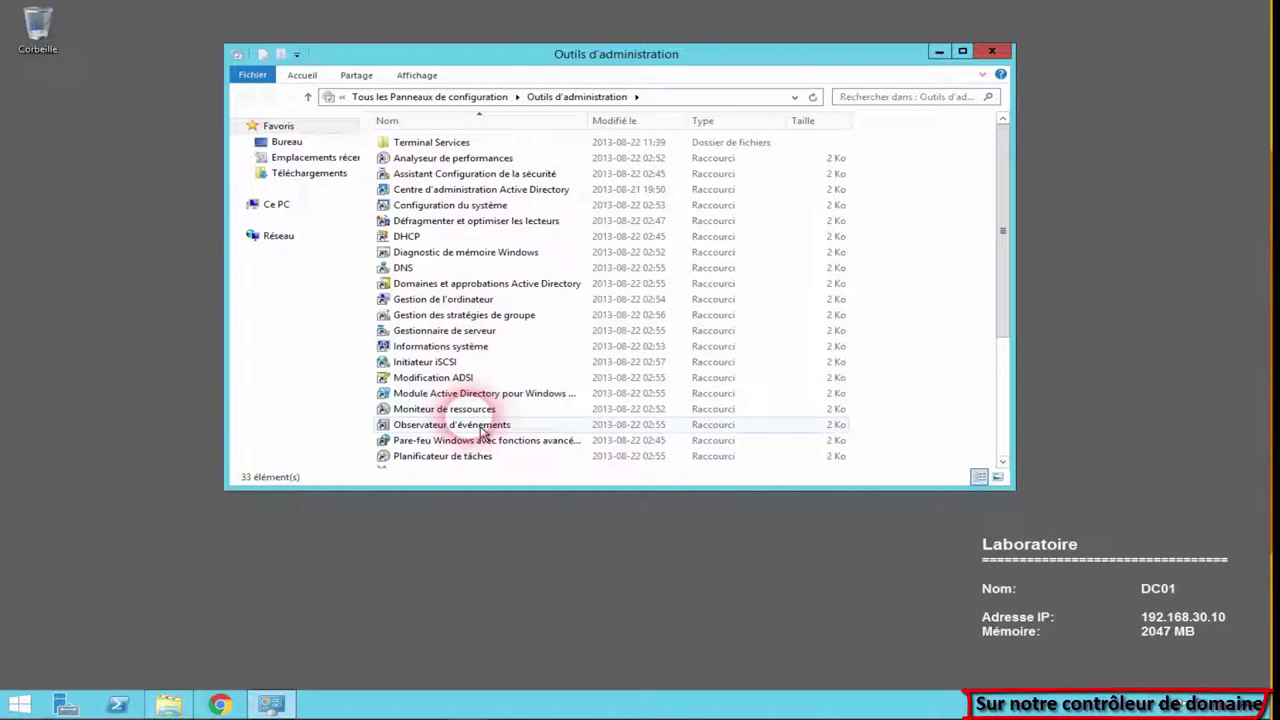
click(481, 430)
click(492, 315)
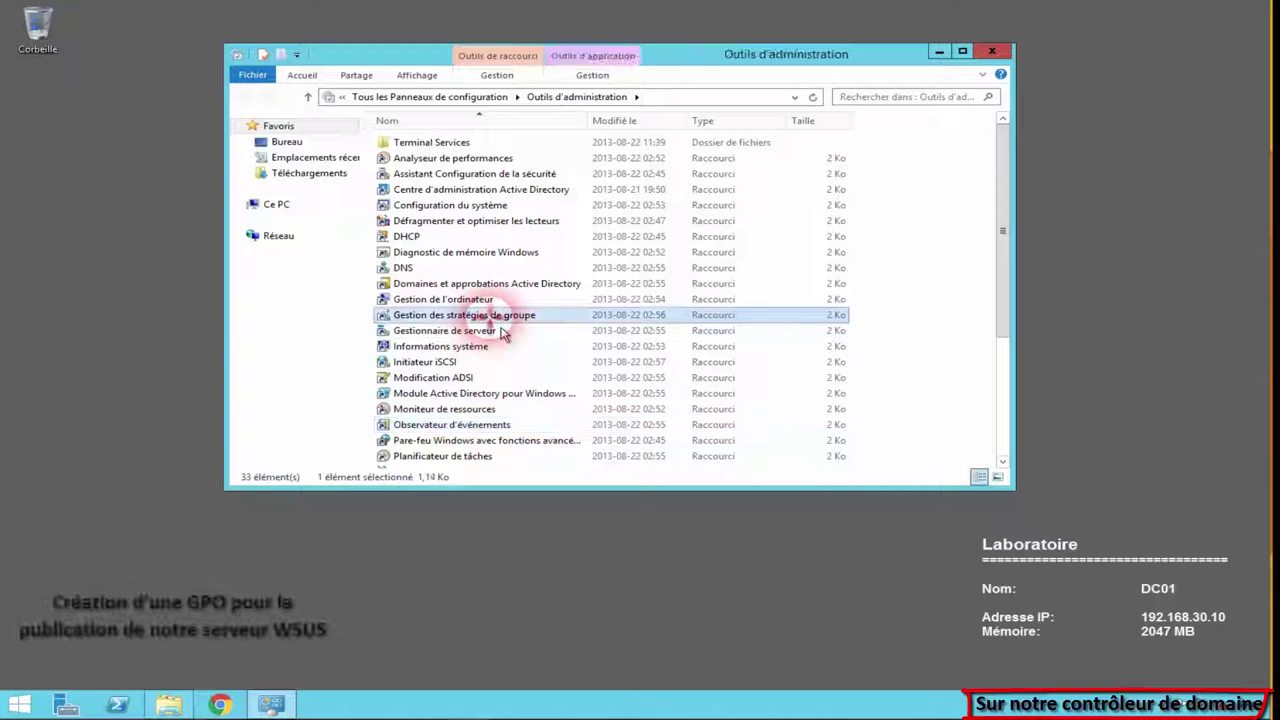
right_click(488, 316)
click(500, 328)
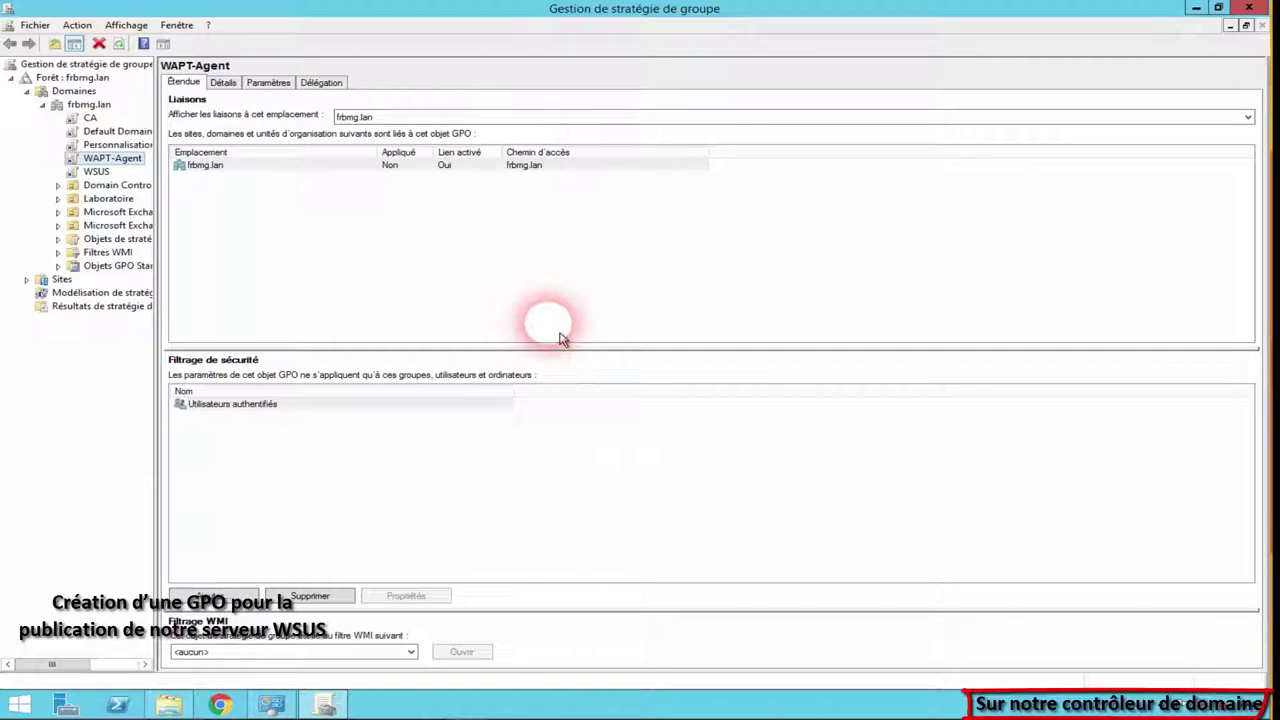
Step: Create a GPO named Update linked to the Laboratoire organizational unit, without a source Starter GPO
double_click(118, 199)
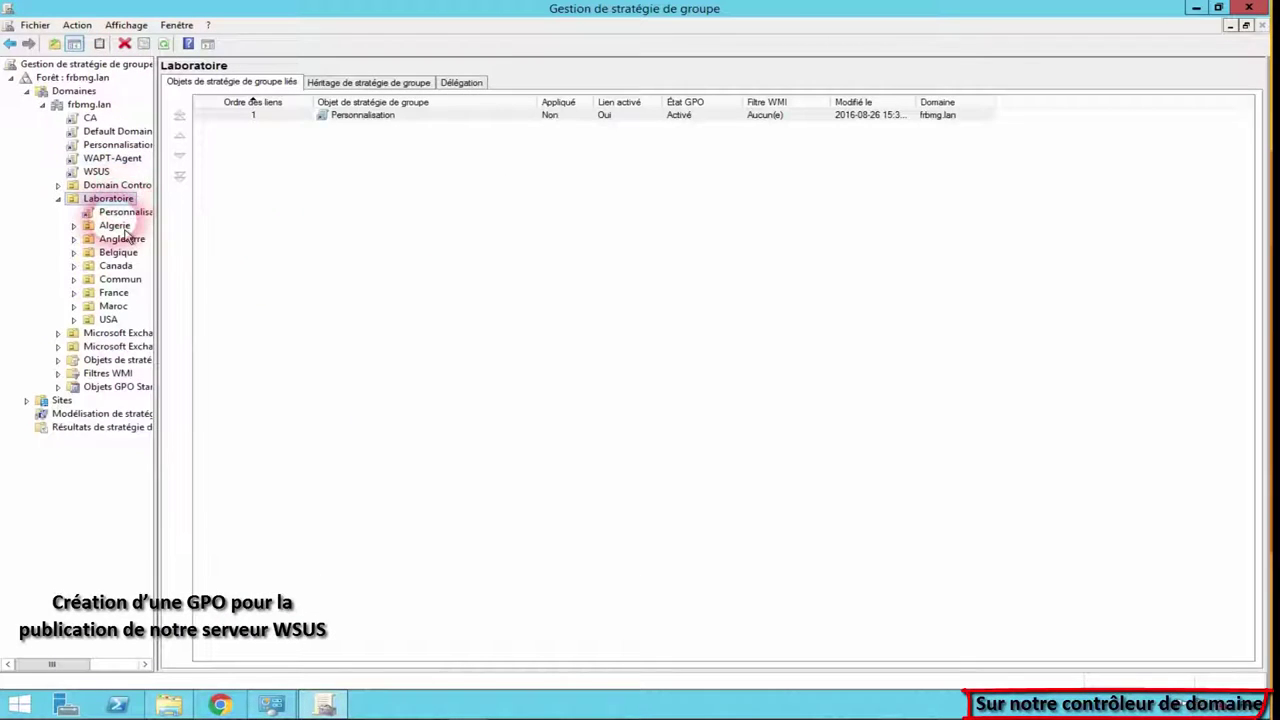
right_click(114, 199)
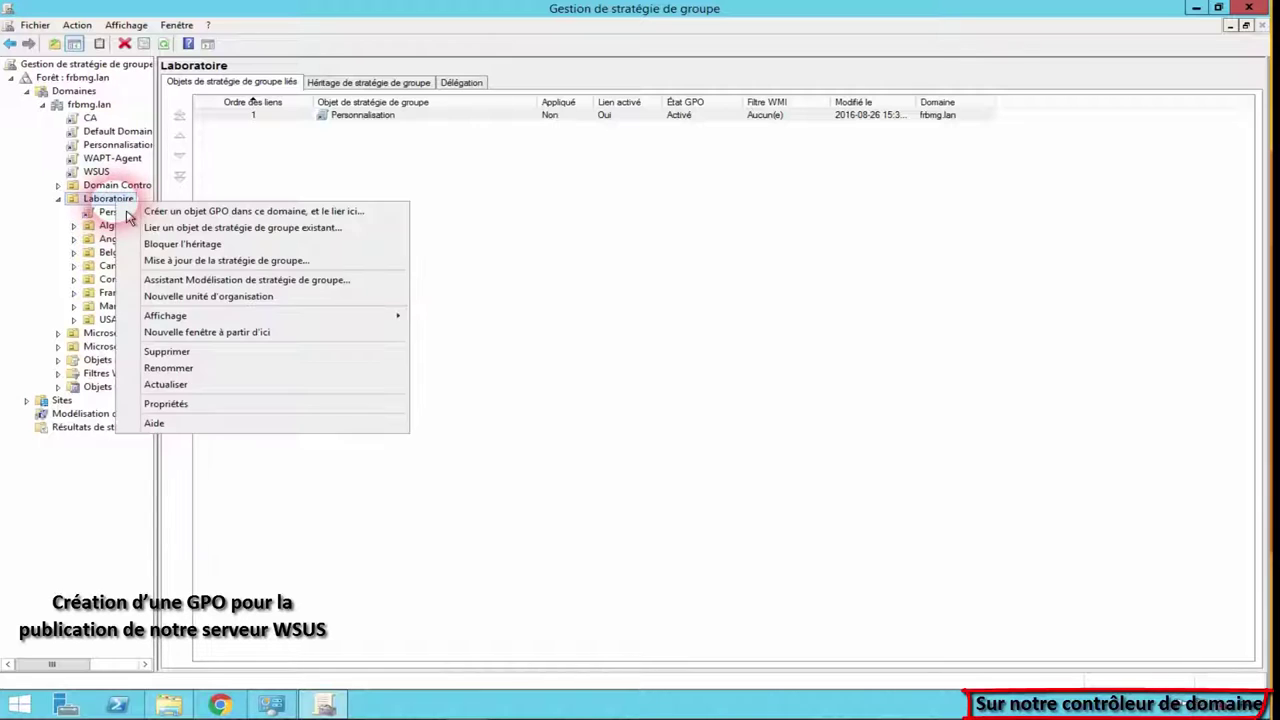
click(215, 213)
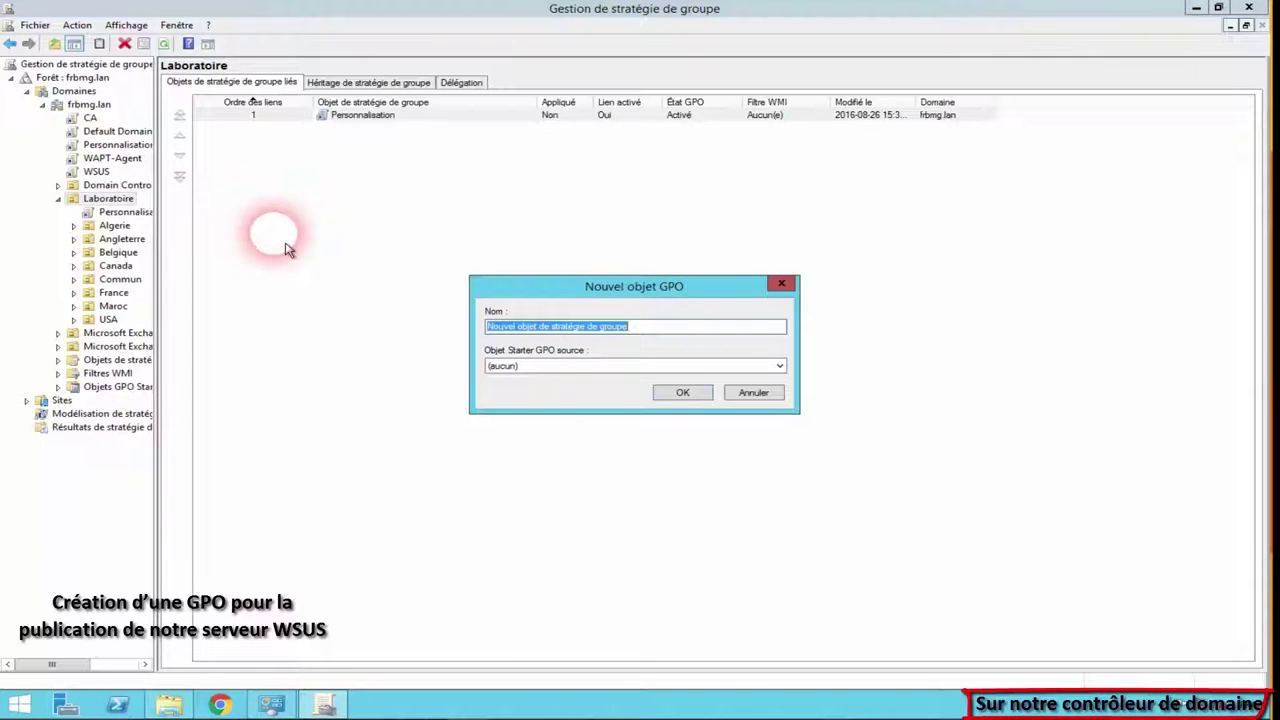
text(W)
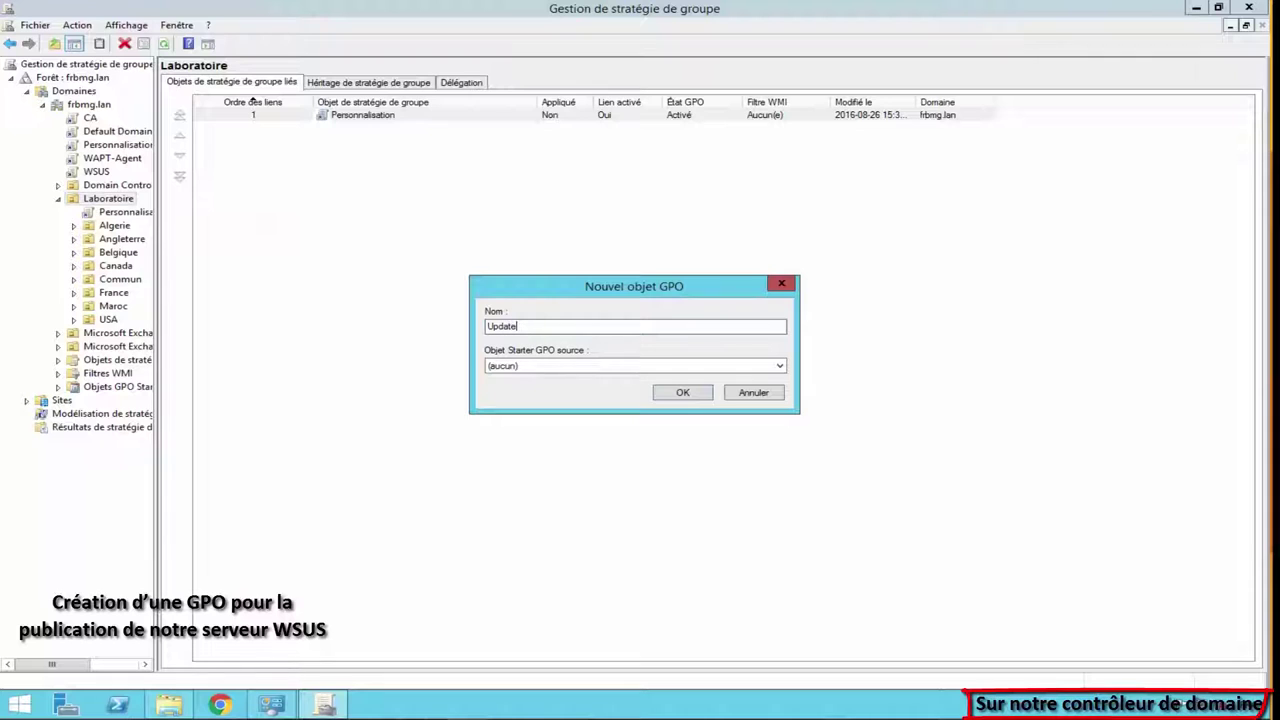
click(684, 398)
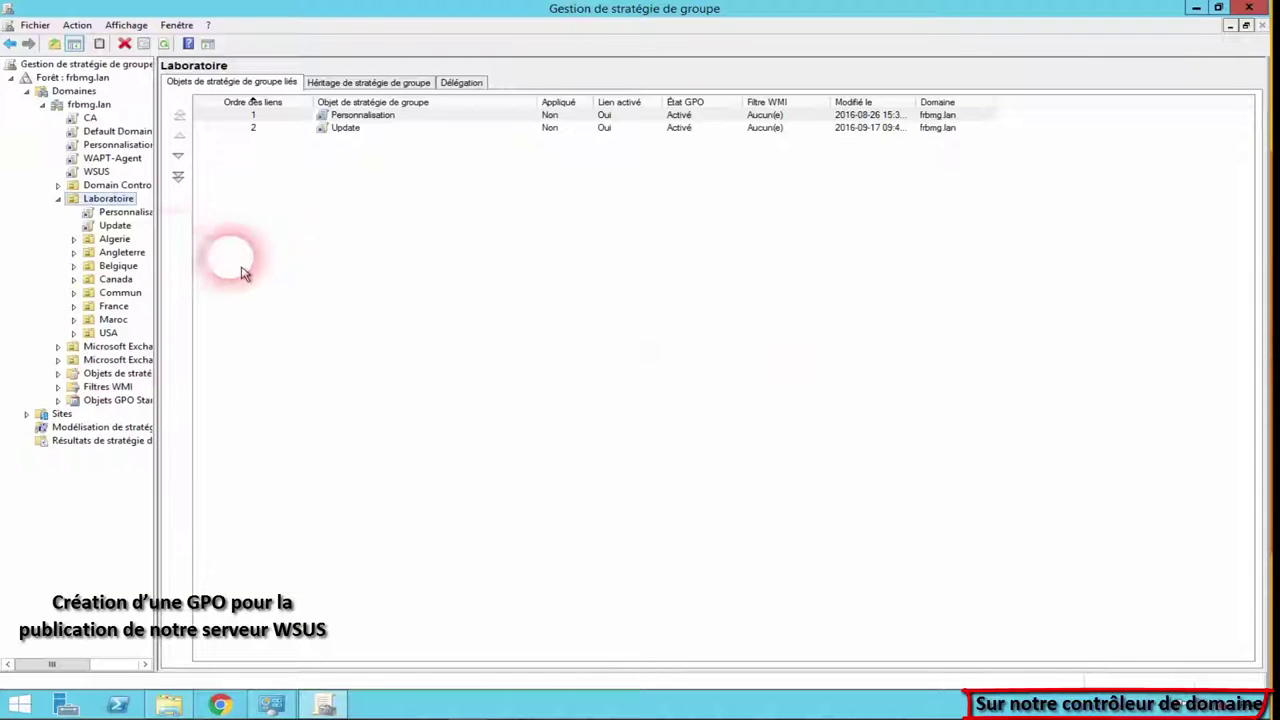
Step: Open the Update GPO under the Laboratoire organizational unit for editing
click(124, 229)
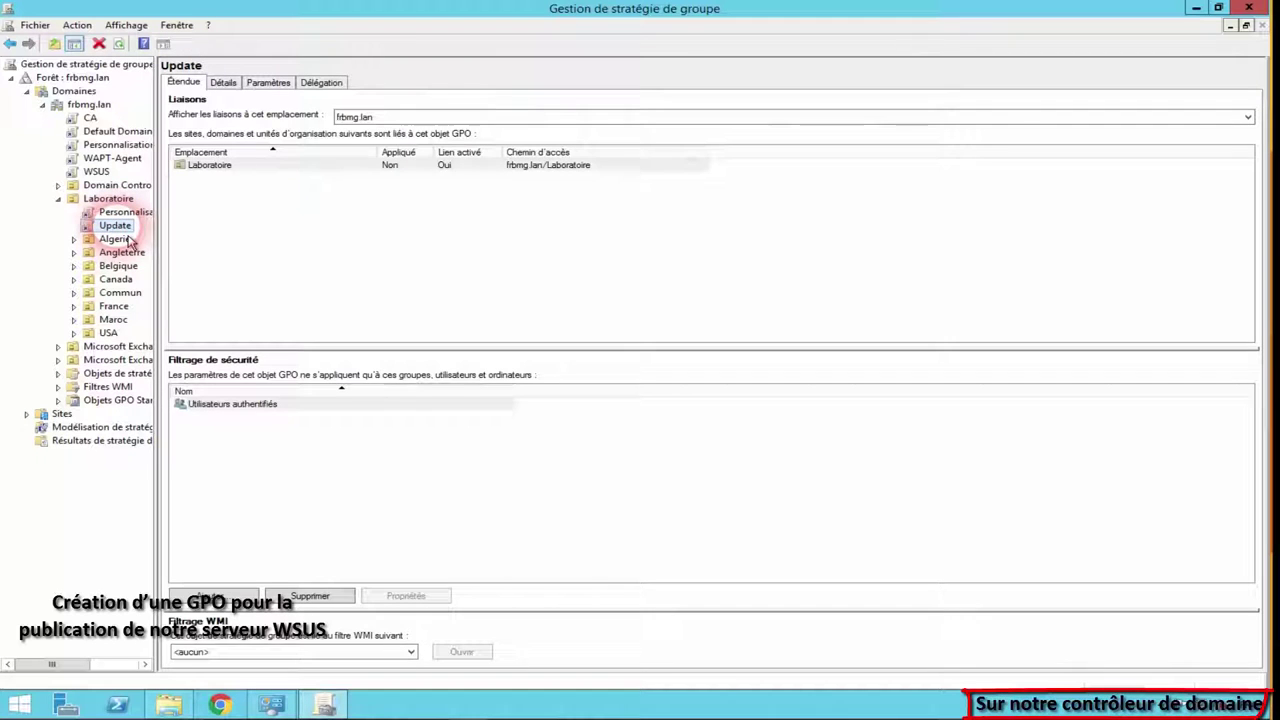
right_click(118, 226)
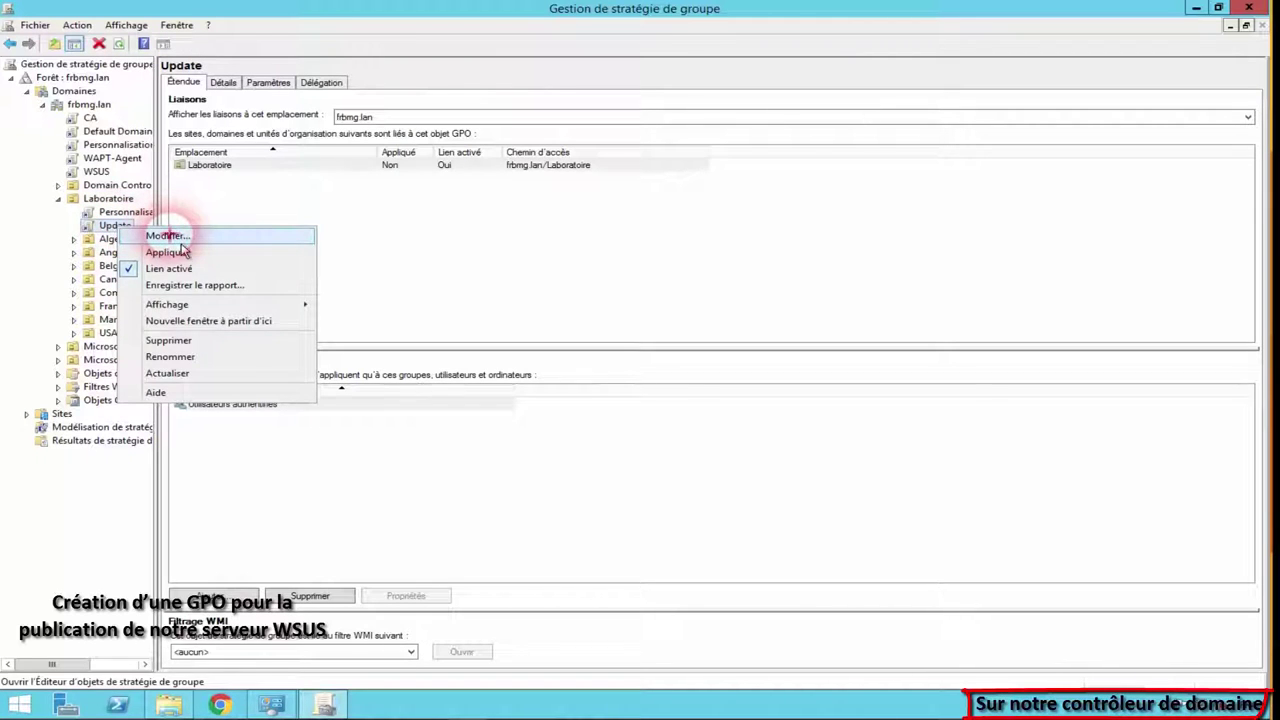
click(168, 236)
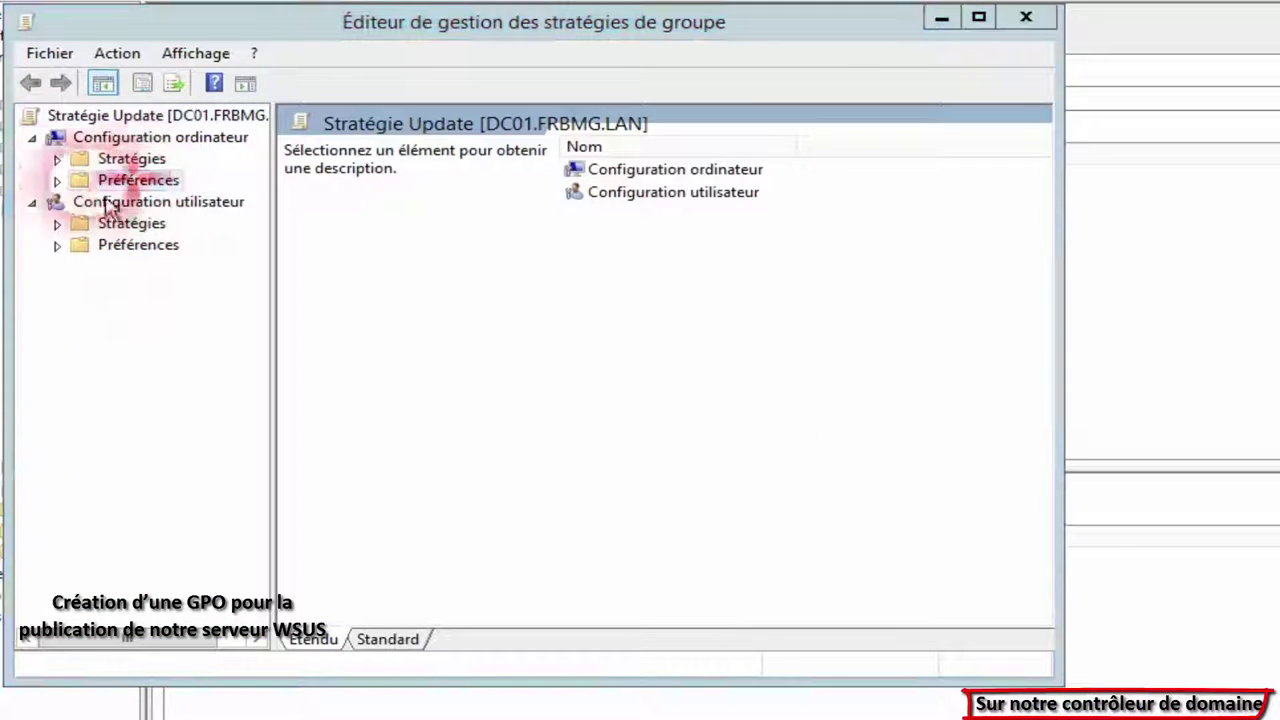
Step: Show the Windows Update policies in the standard view, under the computer configuration's administrative templates and Windows components
click(57, 180)
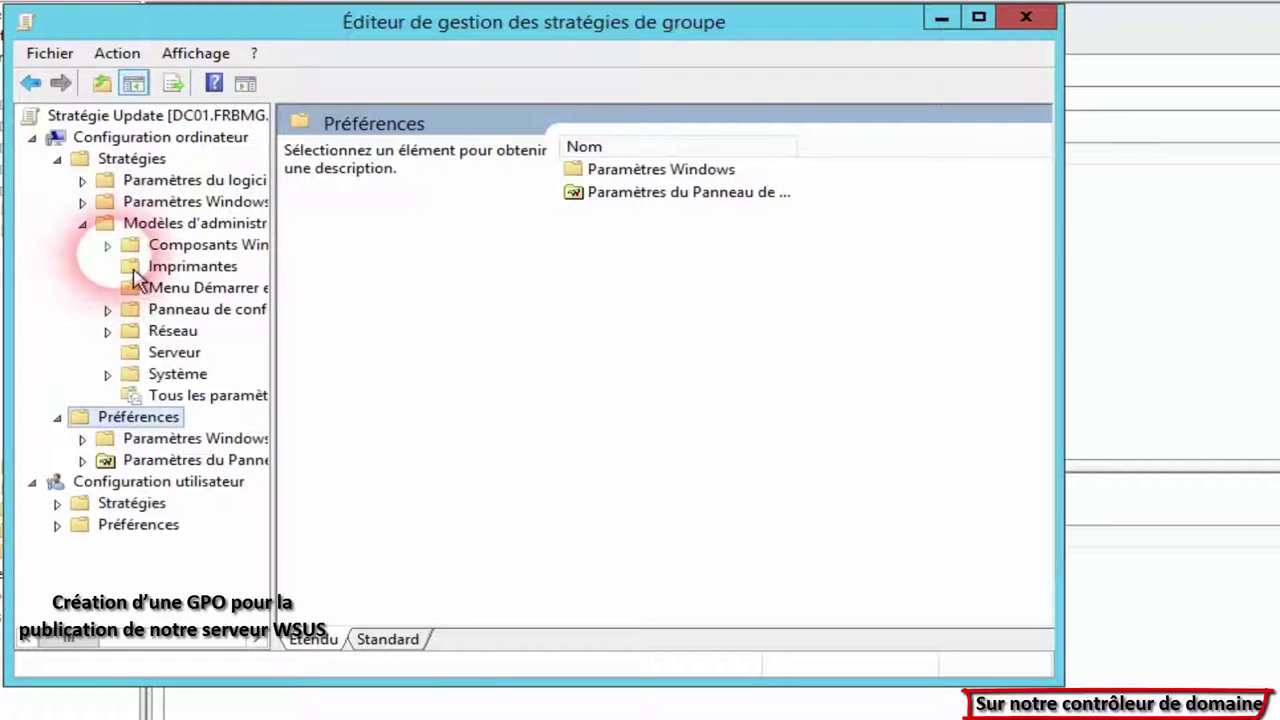
click(108, 245)
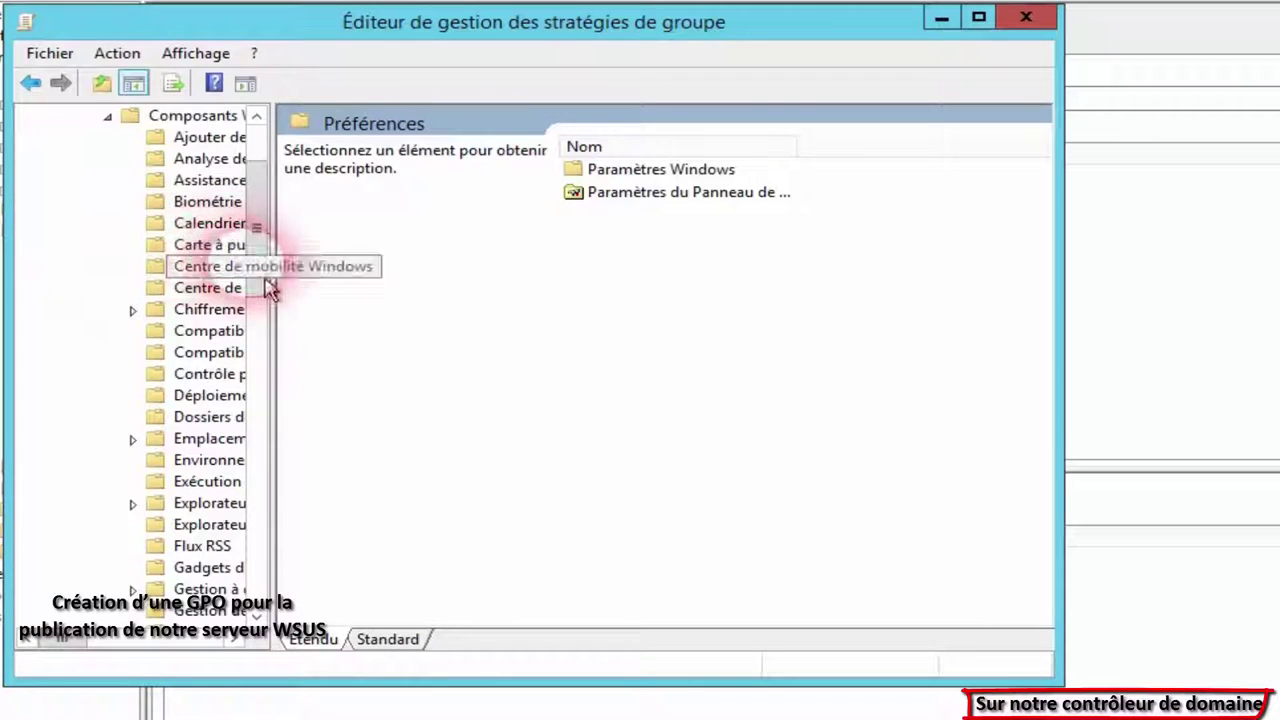
drag(281, 293, 290, 550)
click(222, 395)
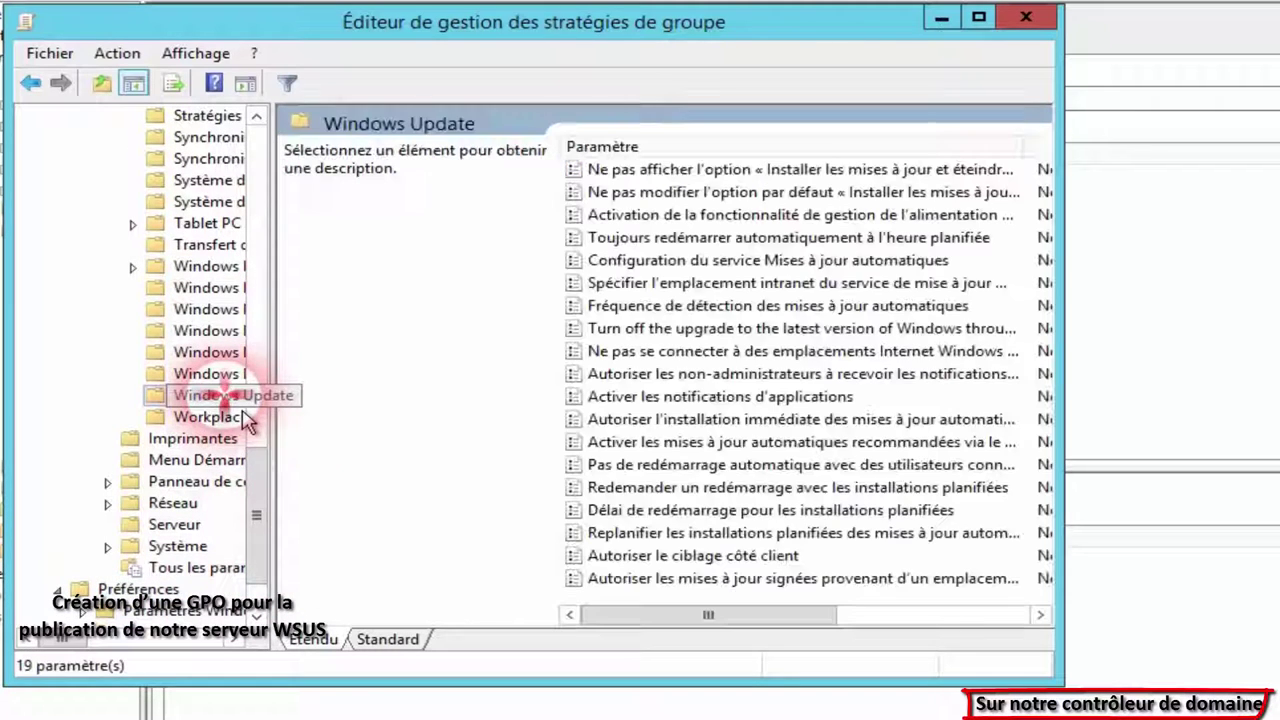
click(390, 640)
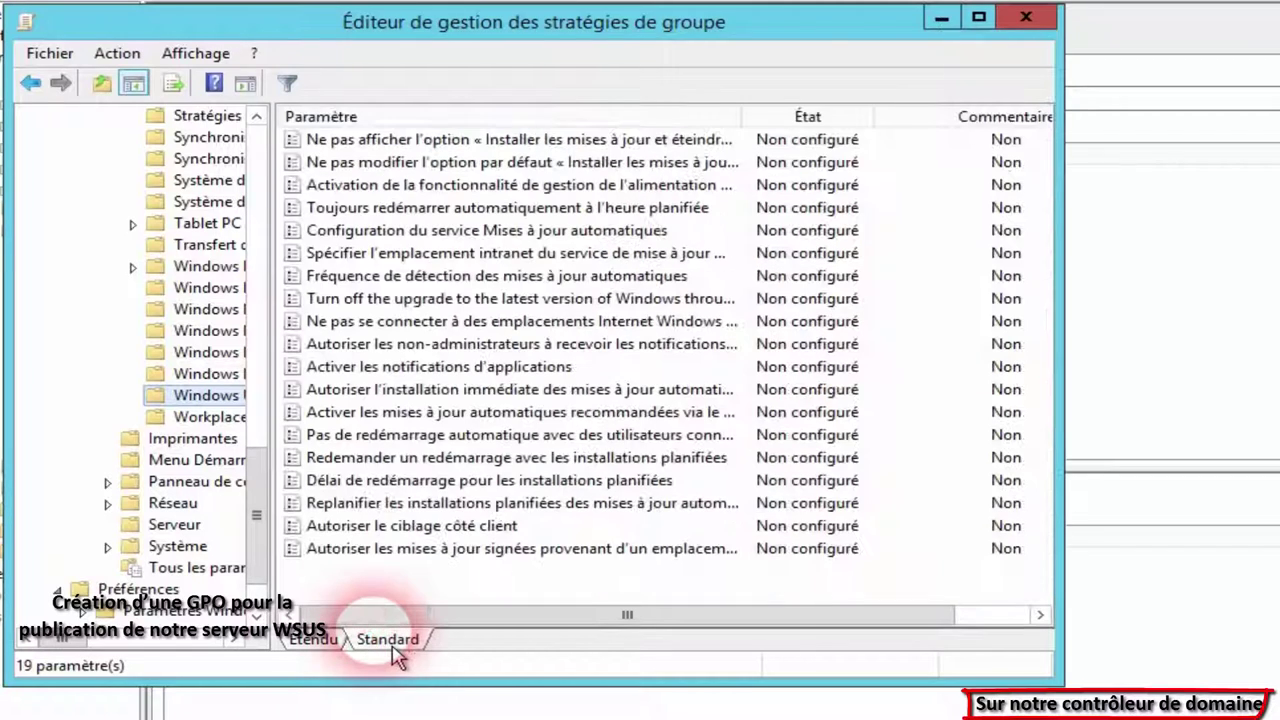
click(462, 255)
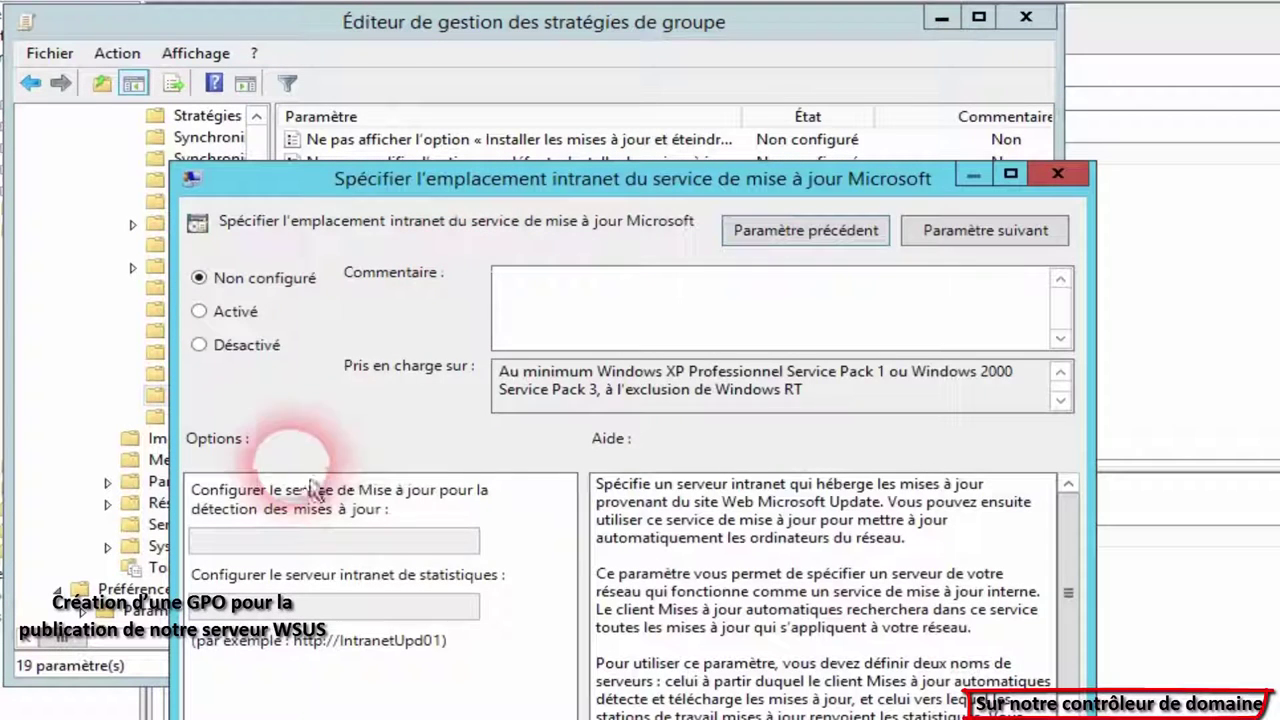
click(238, 313)
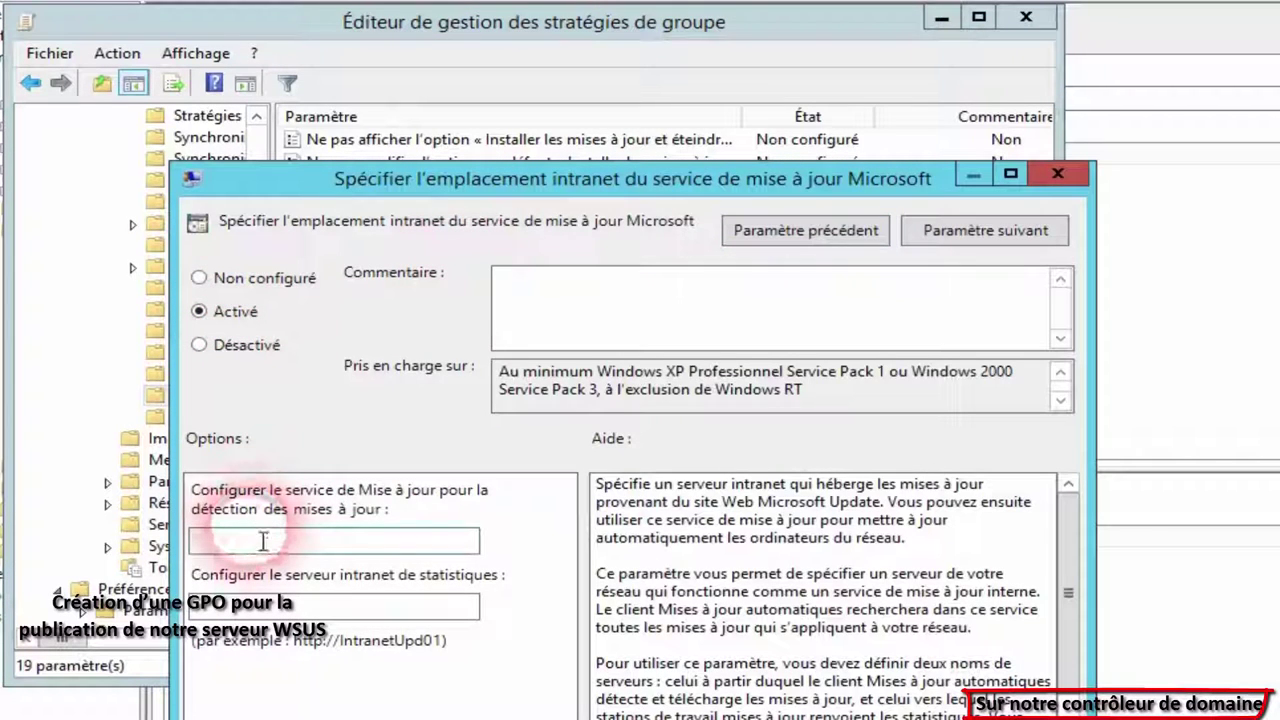
text(http://wsus:8530)
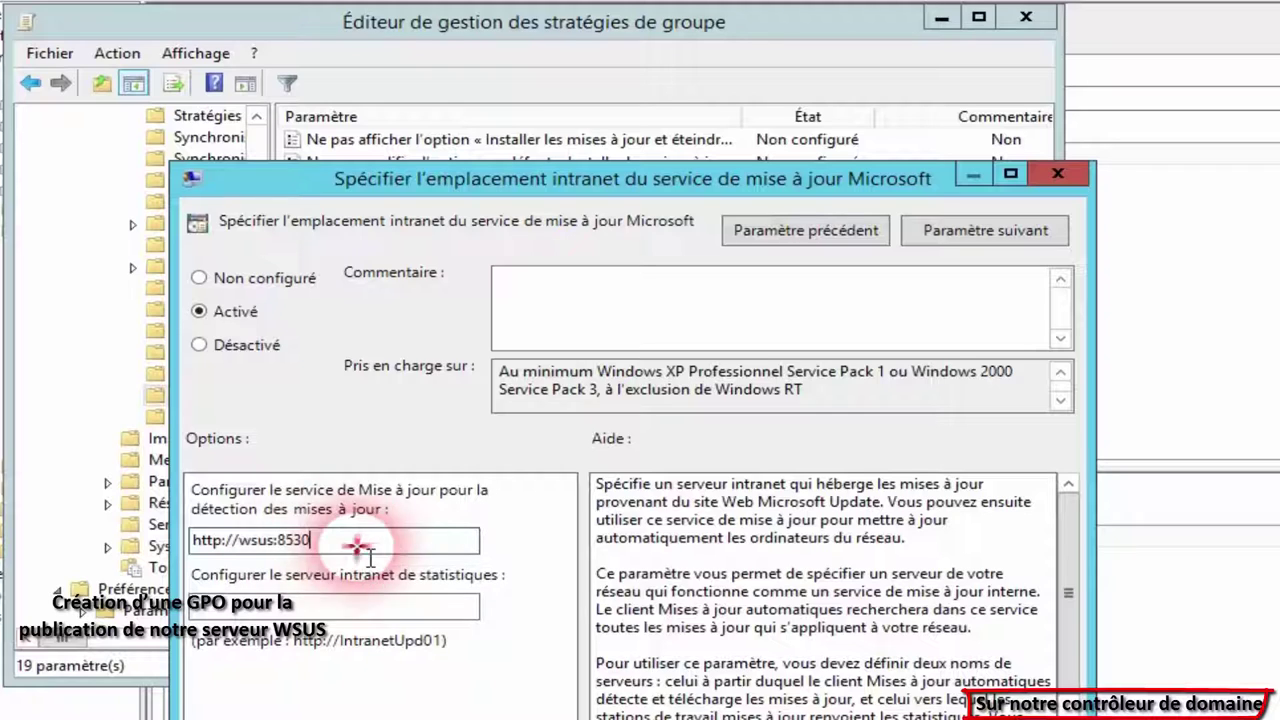
drag(357, 541, 195, 545)
key(ctrl+c)
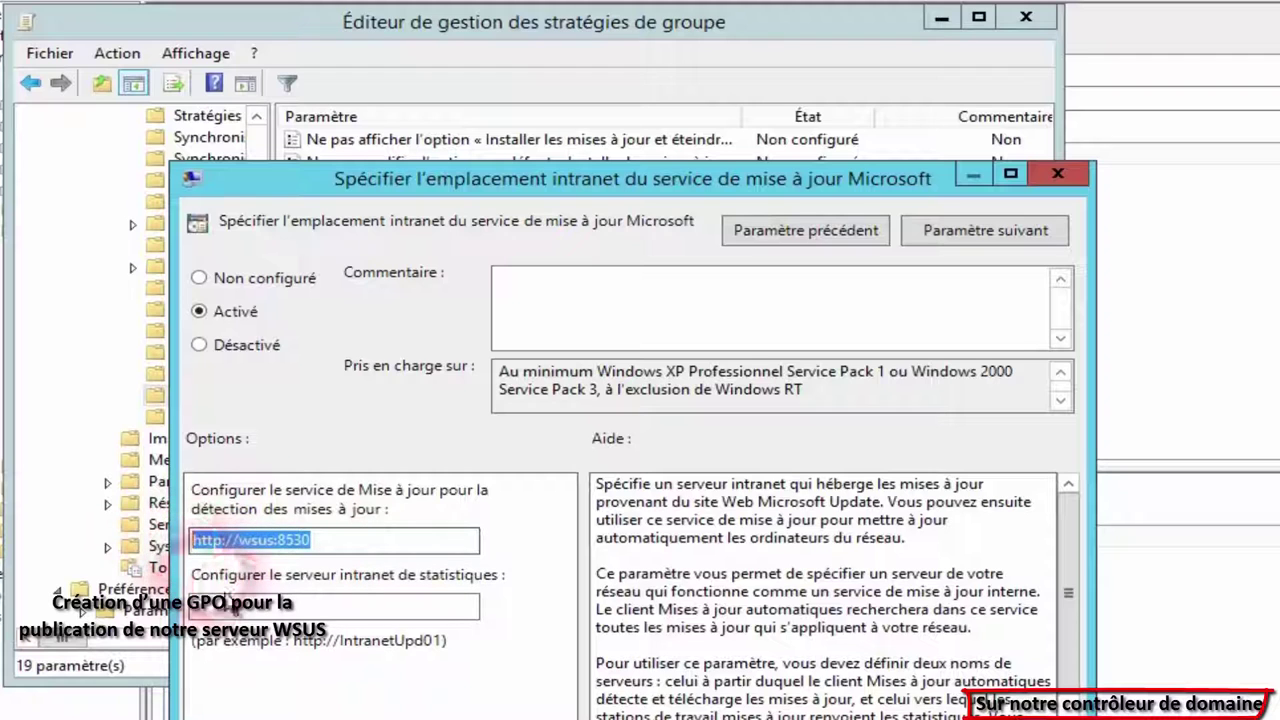
click(250, 606)
key(ctrl+v)
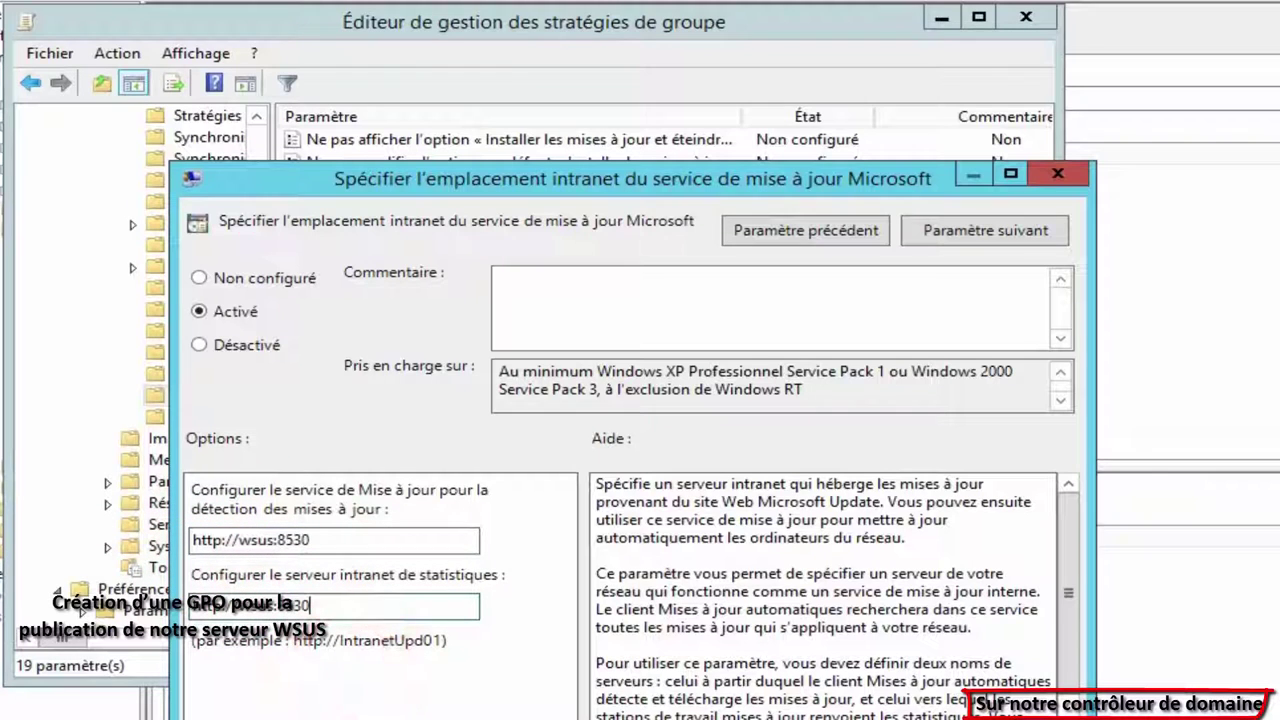
key(Return)
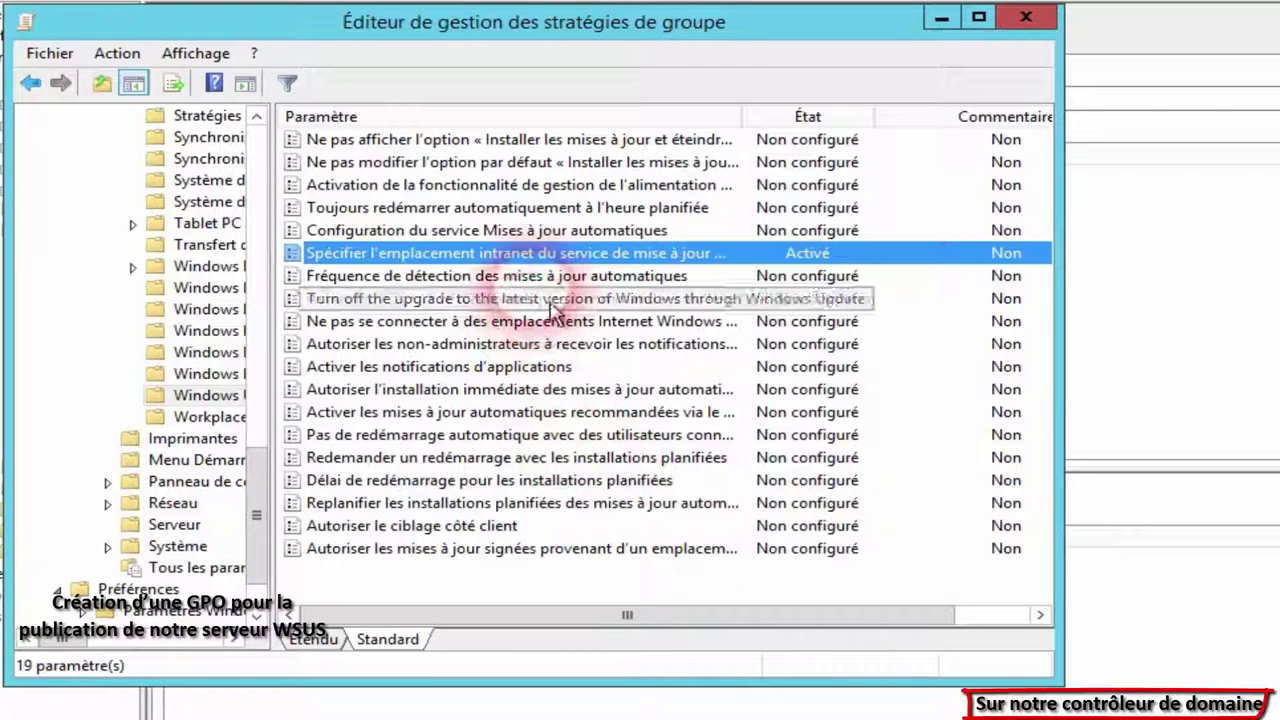
Step: Enable the automatic update detection frequency policy with an interval of 22 hours
double_click(470, 277)
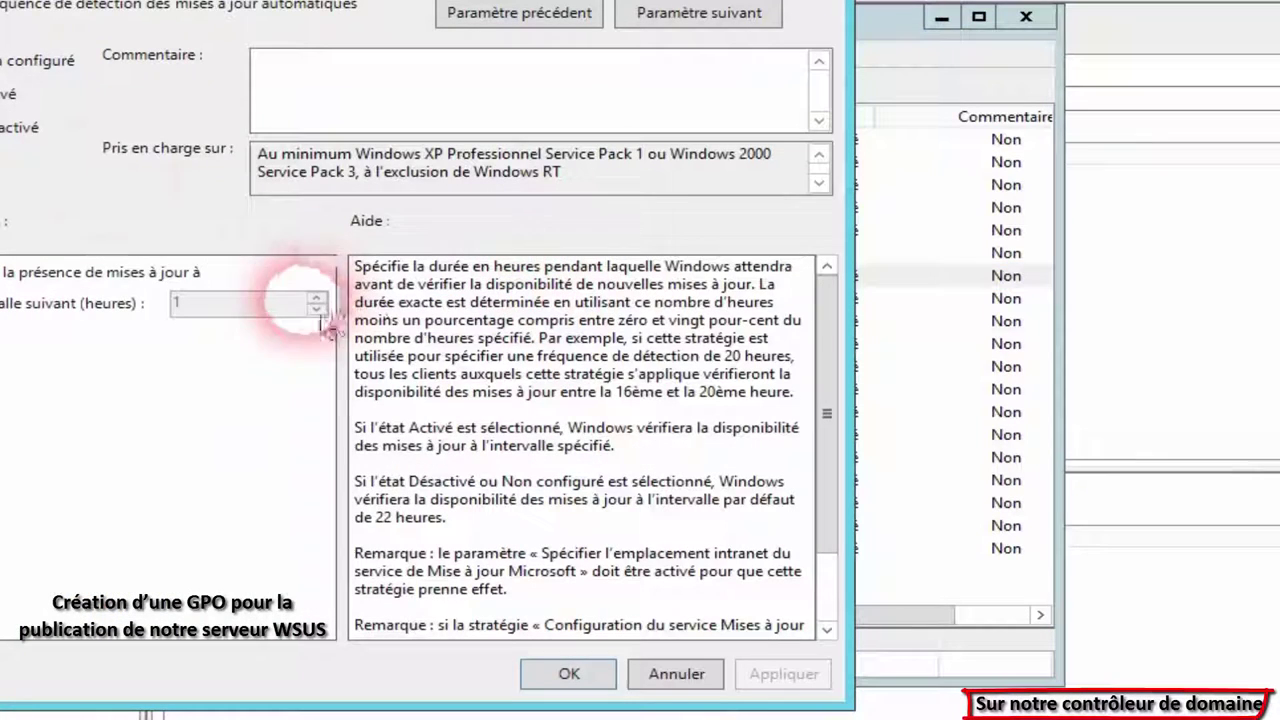
click(12, 93)
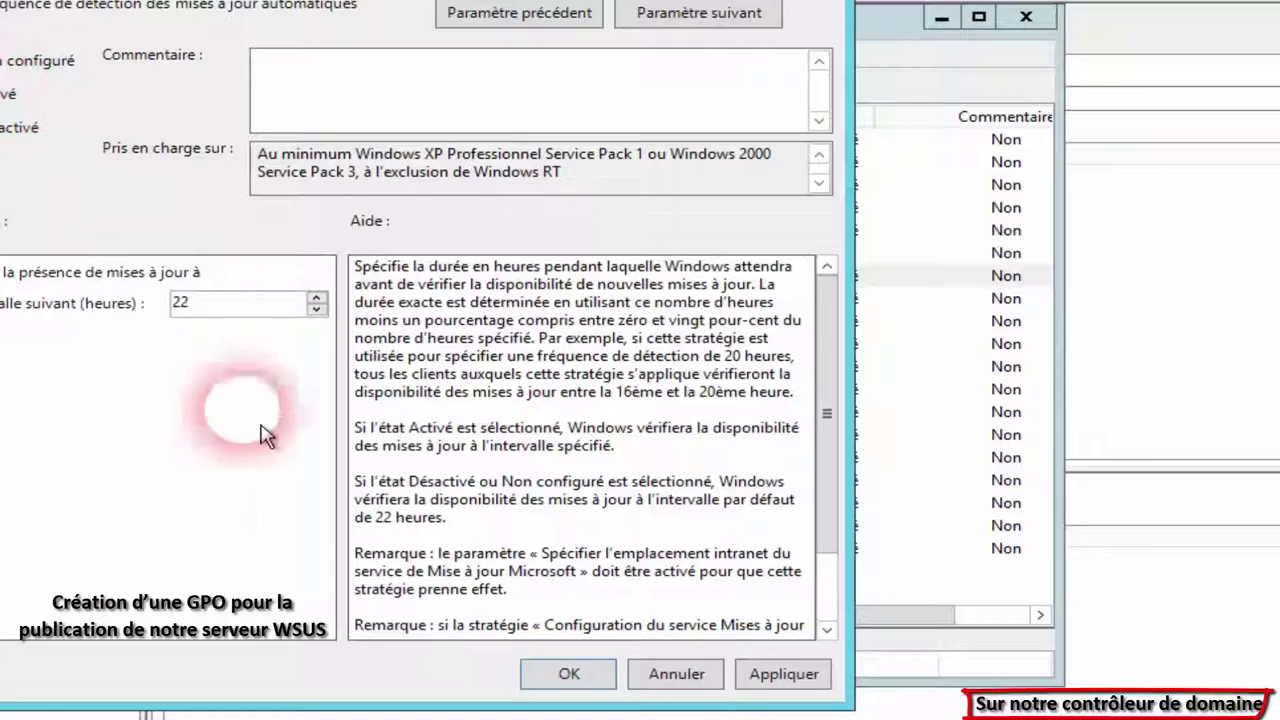
click(565, 674)
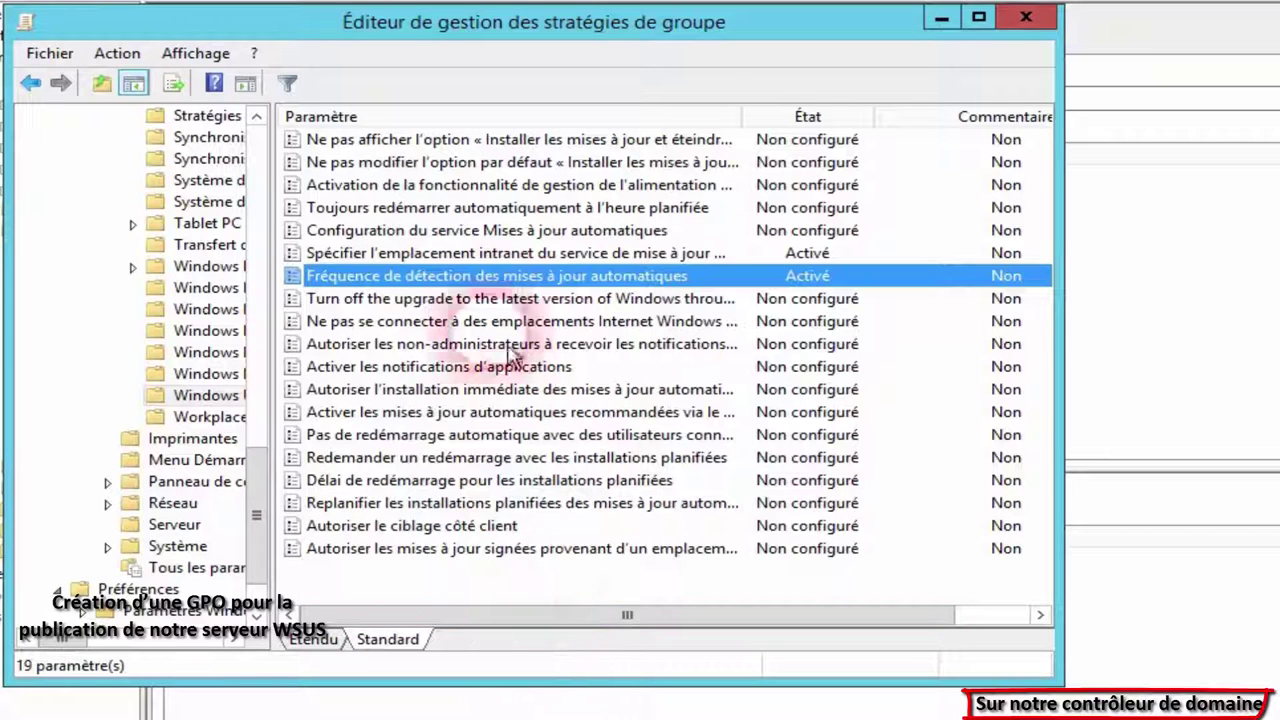
Step: Enable Configuration du service Mises à jour automatiques with option 3, automatic download and installation notification, keeping the remaining schedule options
double_click(490, 232)
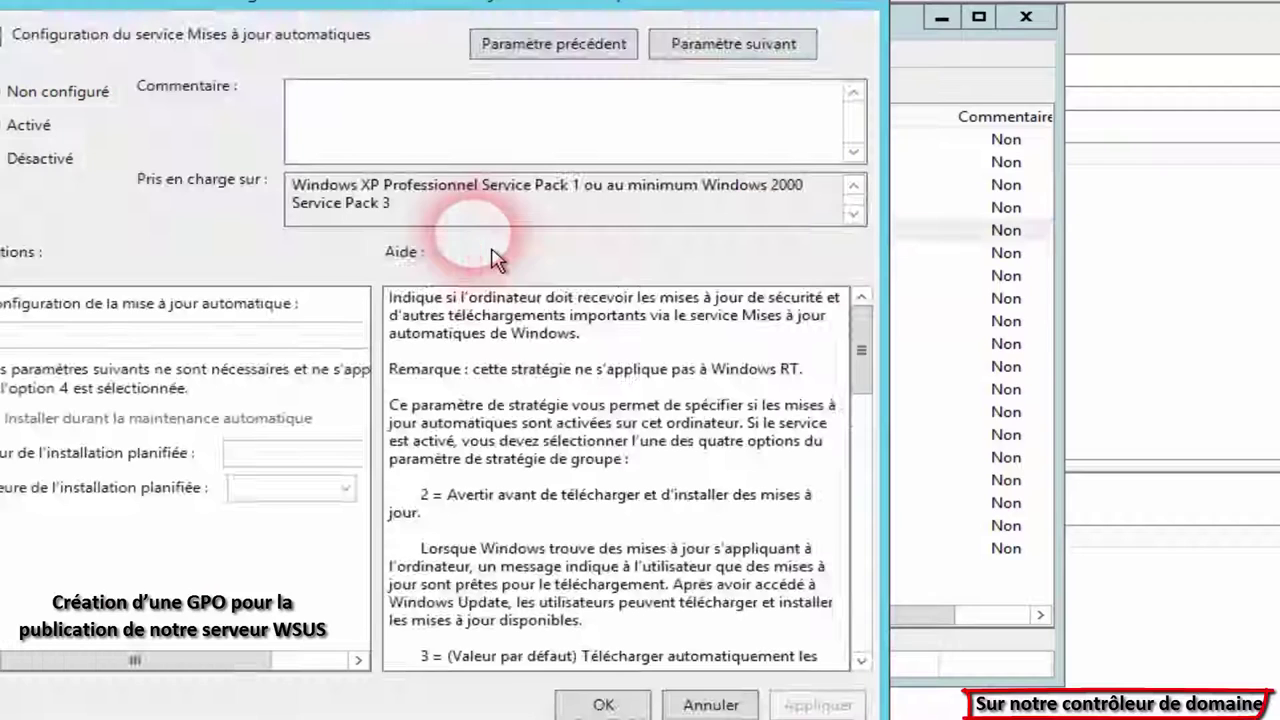
click(38, 126)
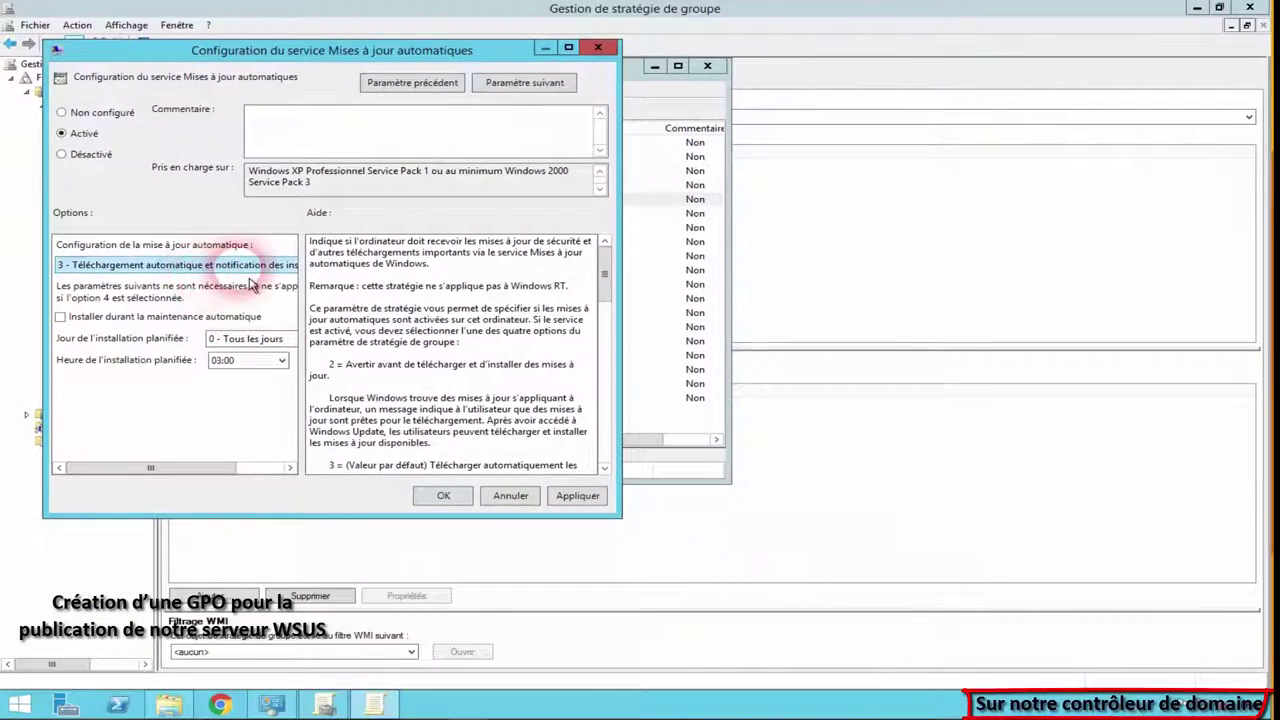
click(251, 265)
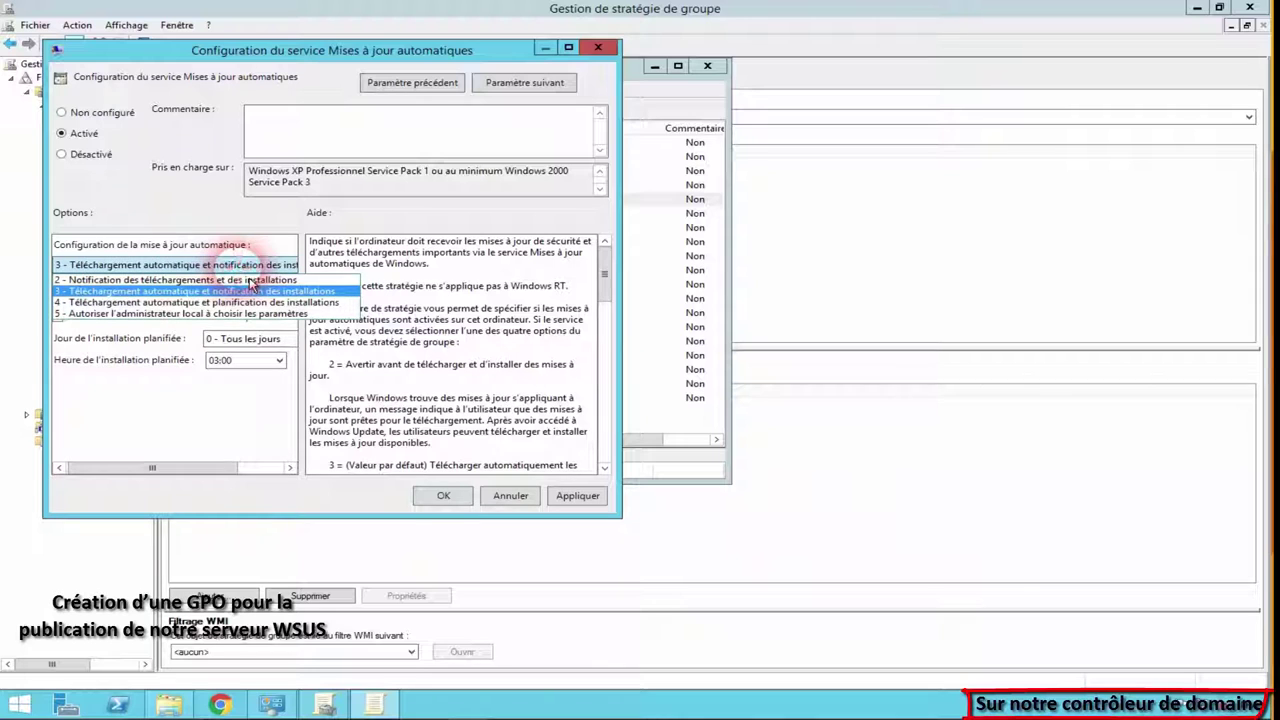
click(230, 291)
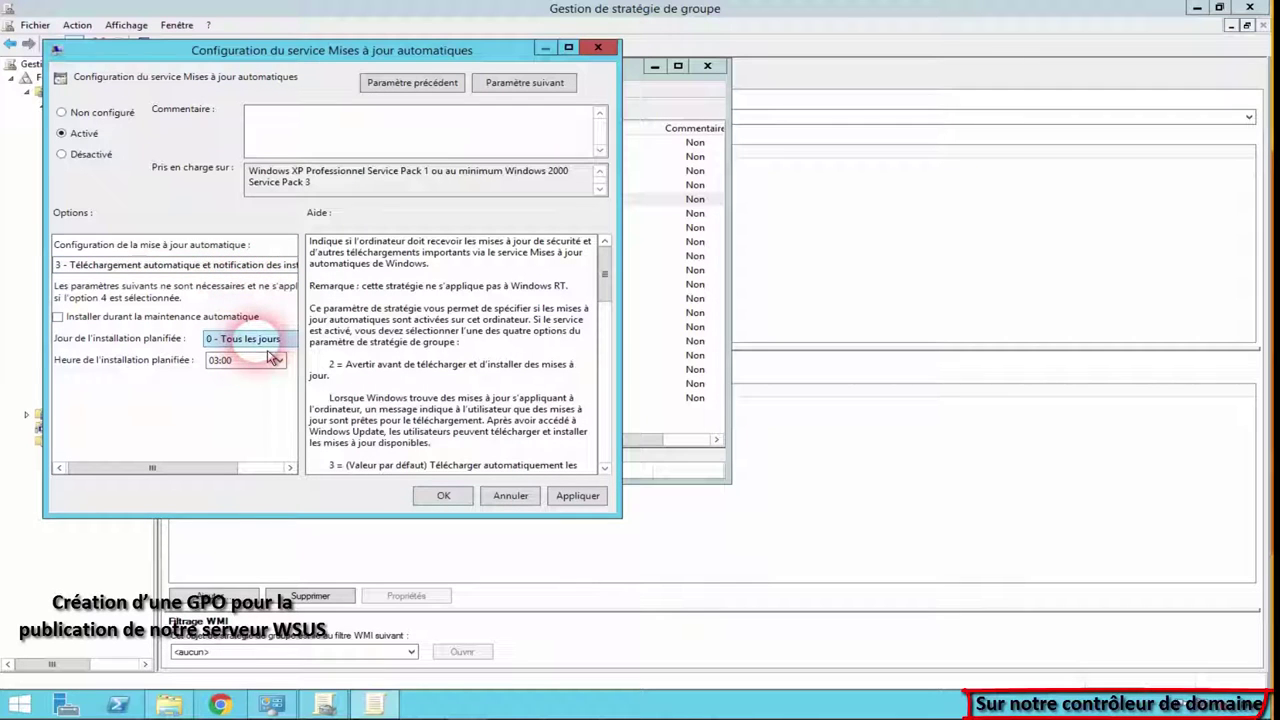
click(464, 504)
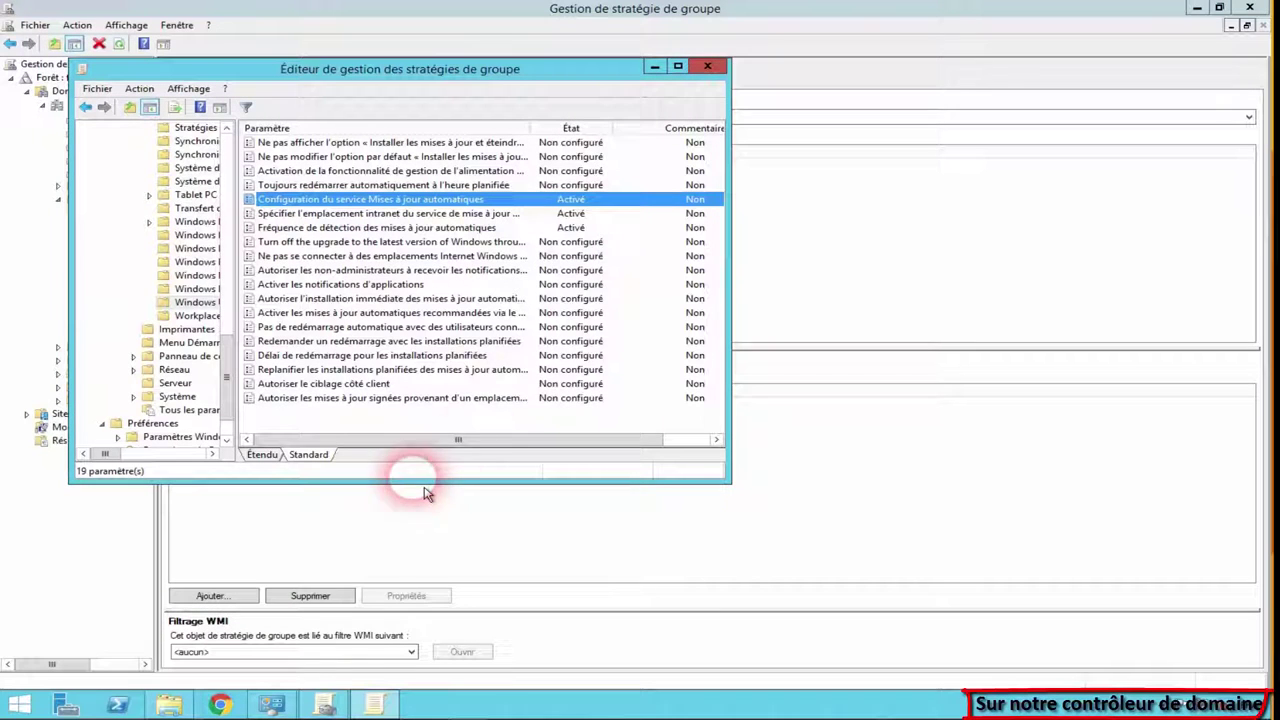
Step: Close the policy editor, the Group Policy management console and the administration tools window
click(708, 67)
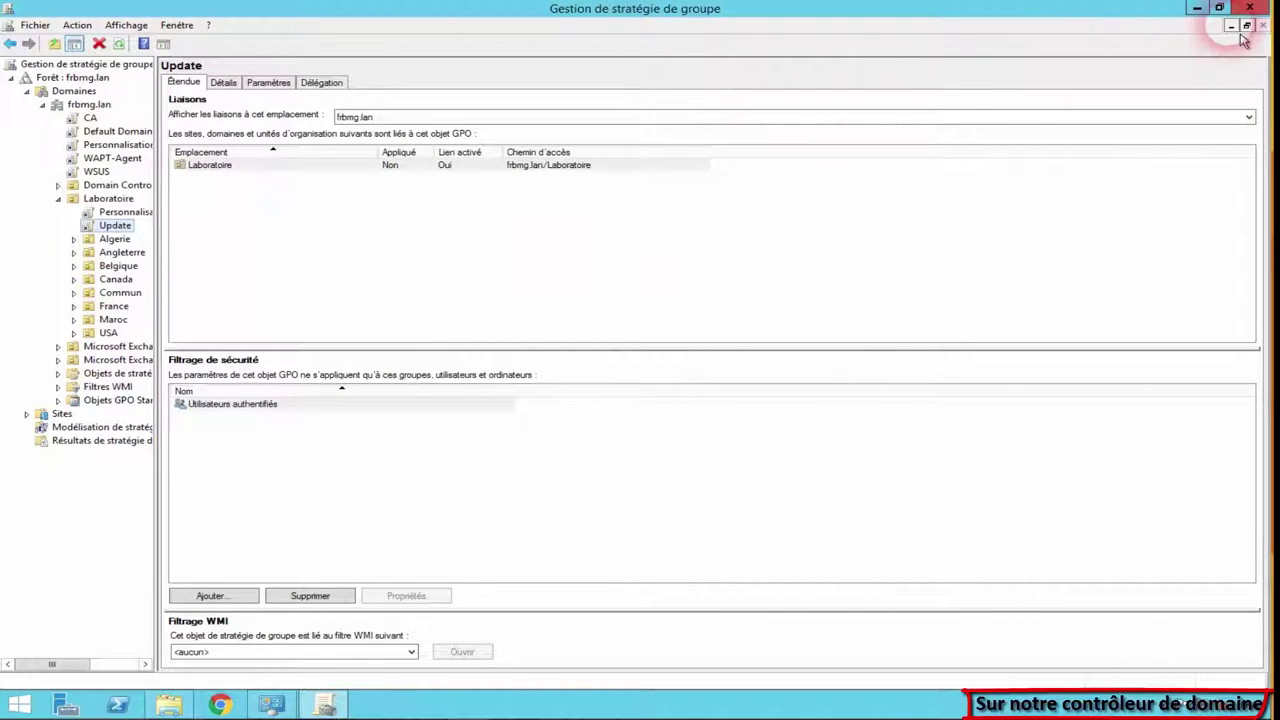
click(1262, 10)
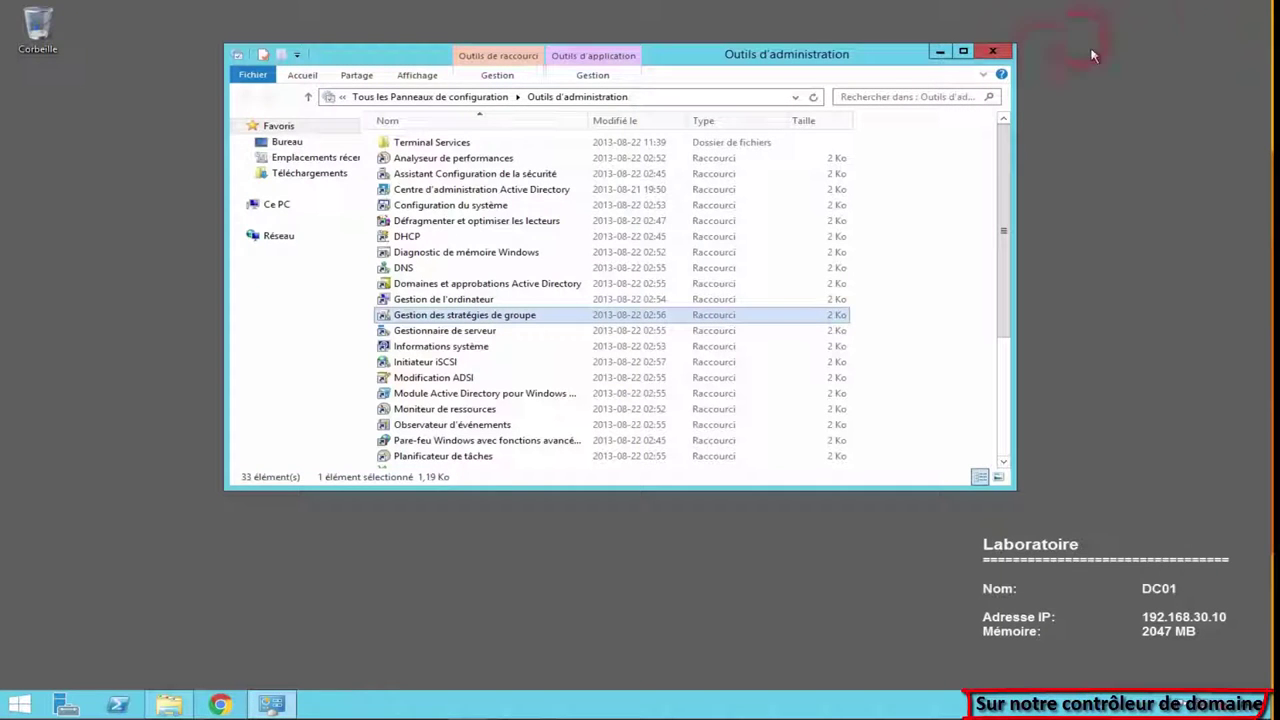
click(1008, 56)
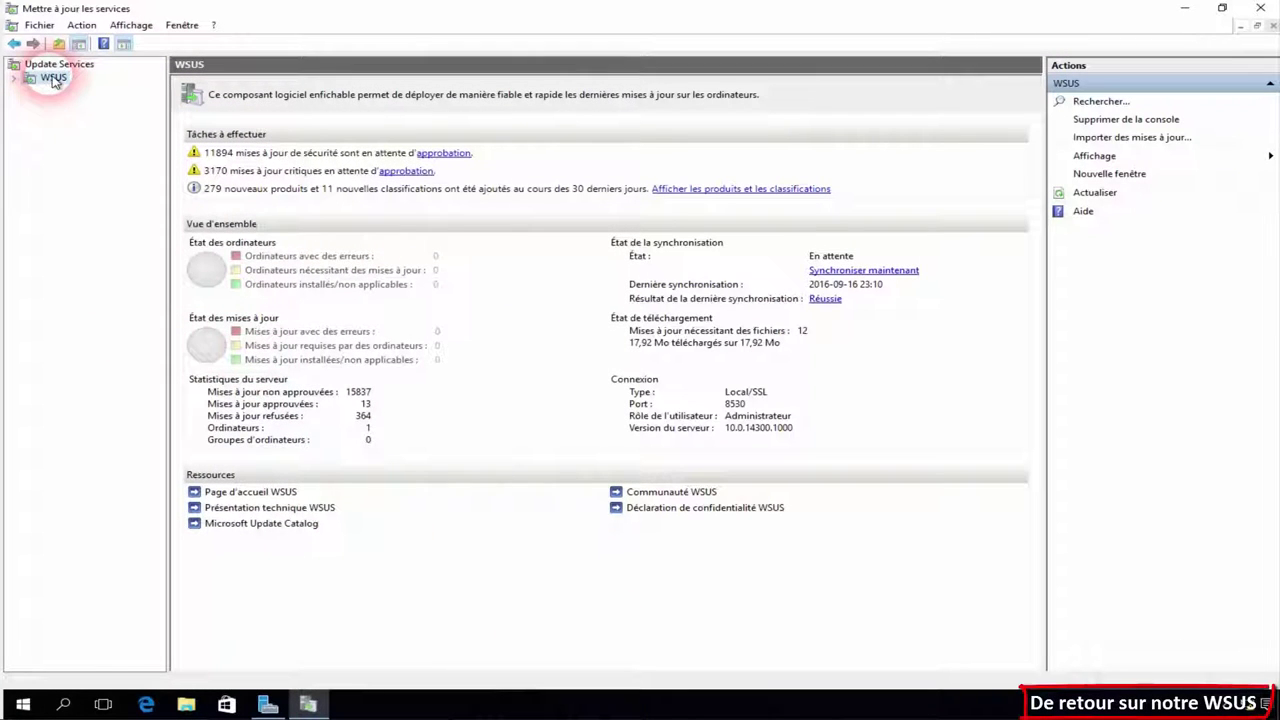
Step: Back on the WSUS server's Update Services console, expand the WSUS computers and display the Tous les ordinateurs group
double_click(53, 79)
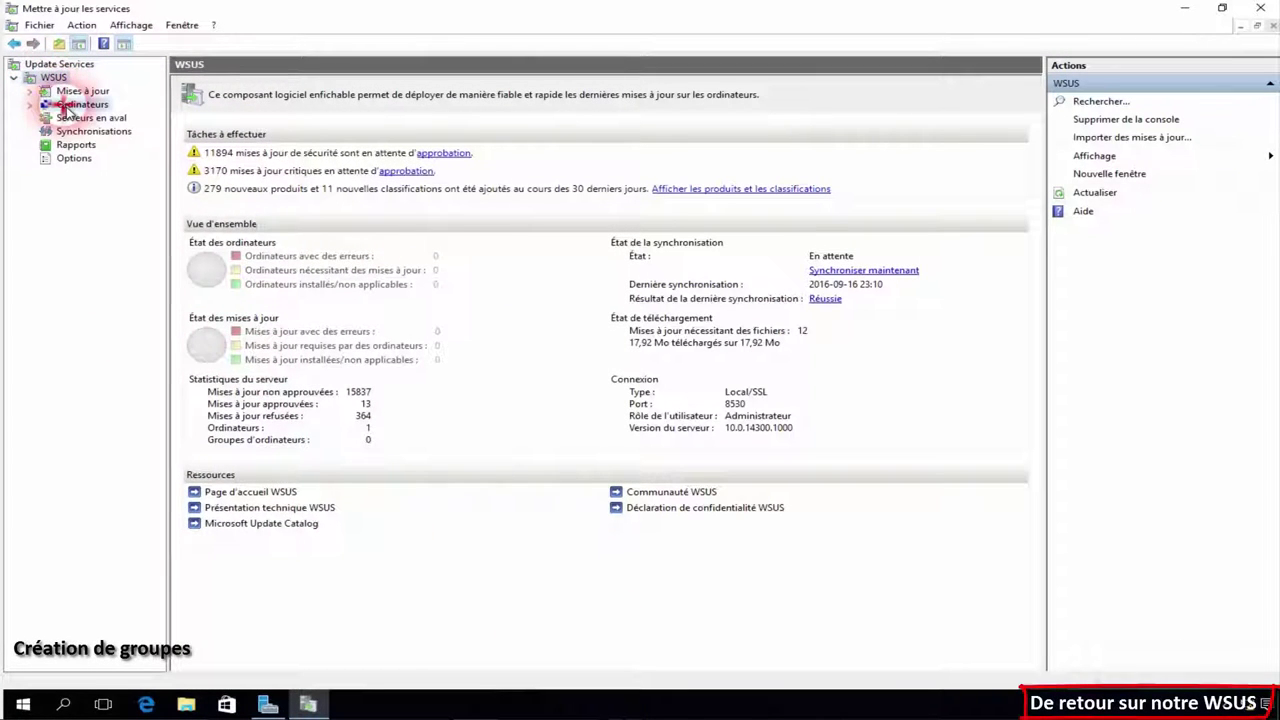
double_click(64, 106)
double_click(80, 118)
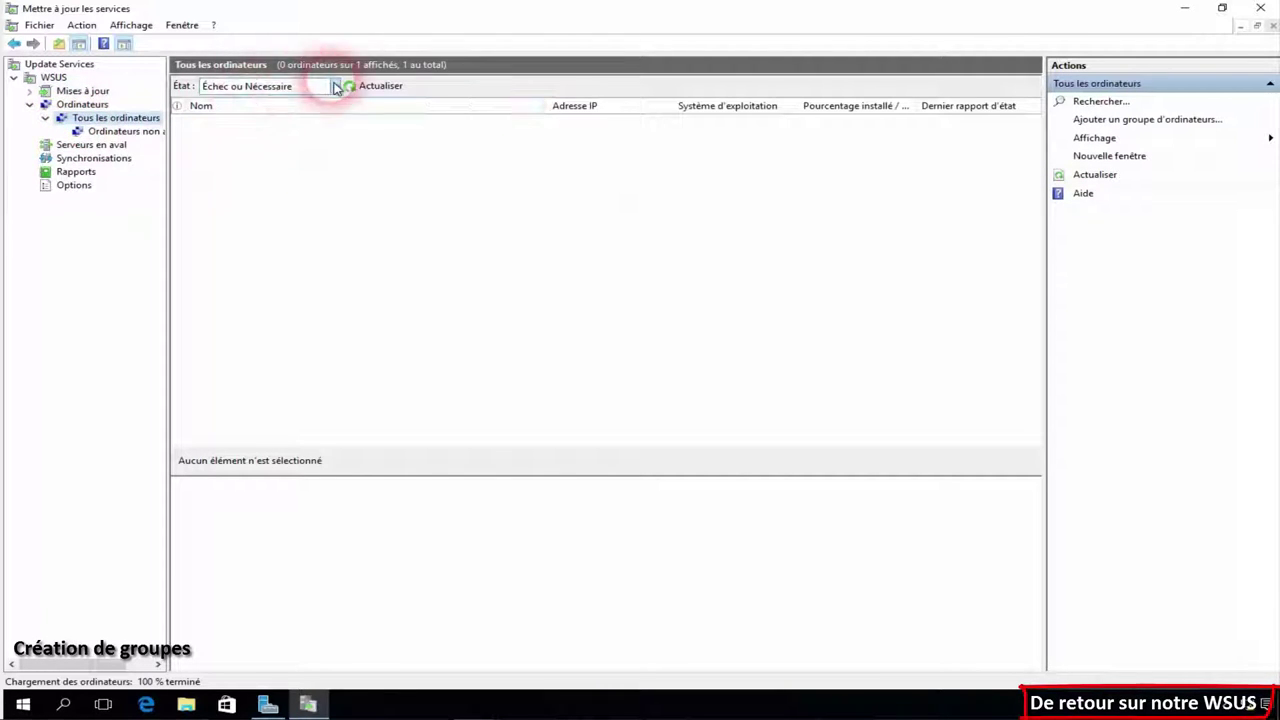
Step: Add a computer group named Ordinateurs under Tous les ordinateurs
click(141, 130)
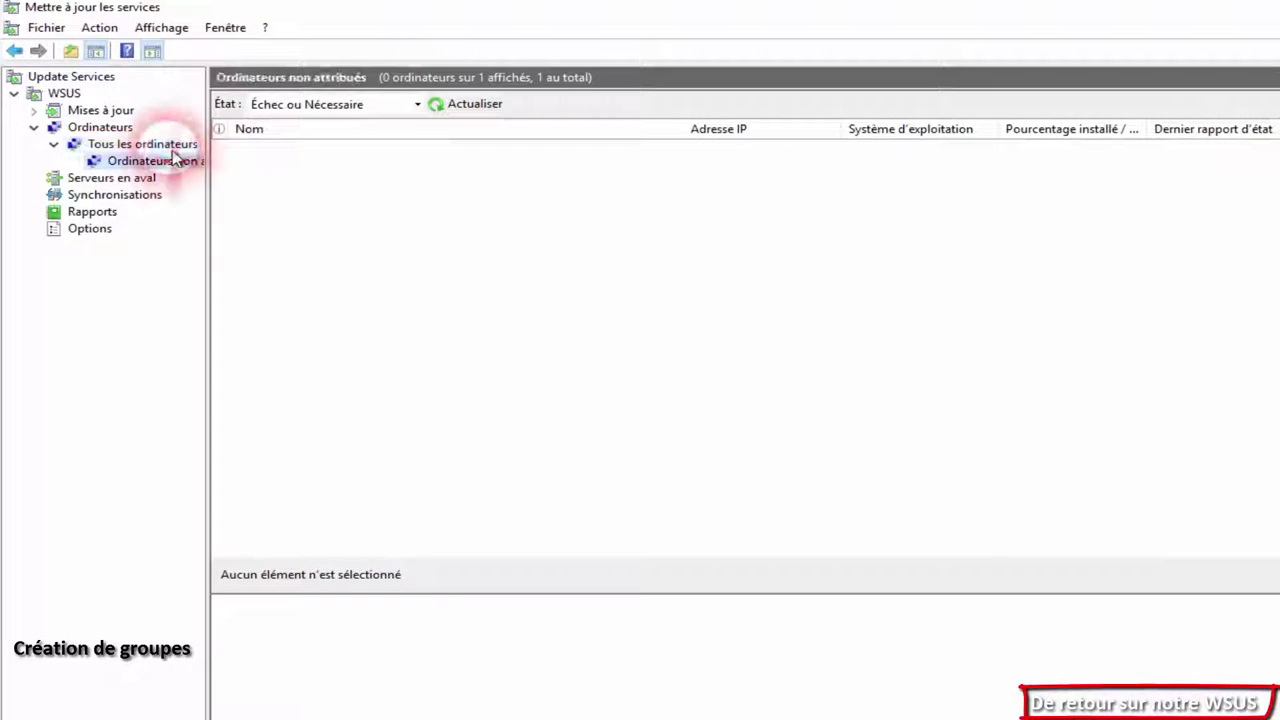
right_click(171, 148)
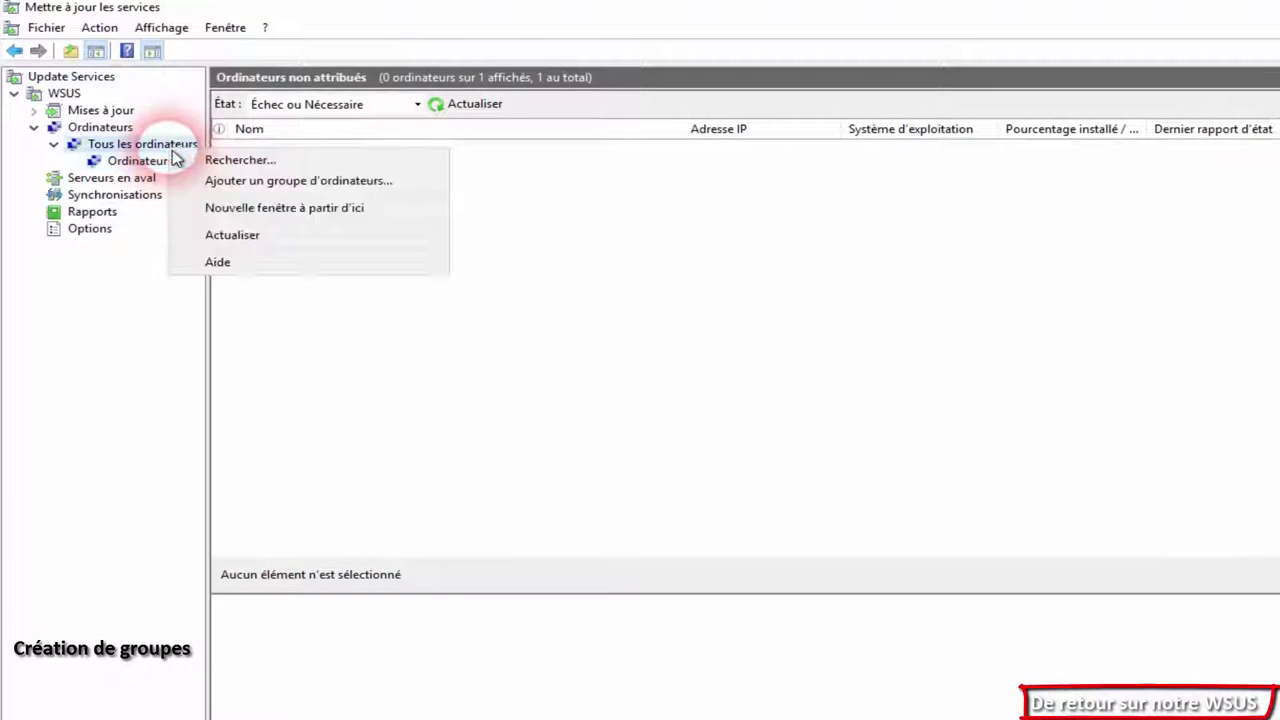
click(288, 185)
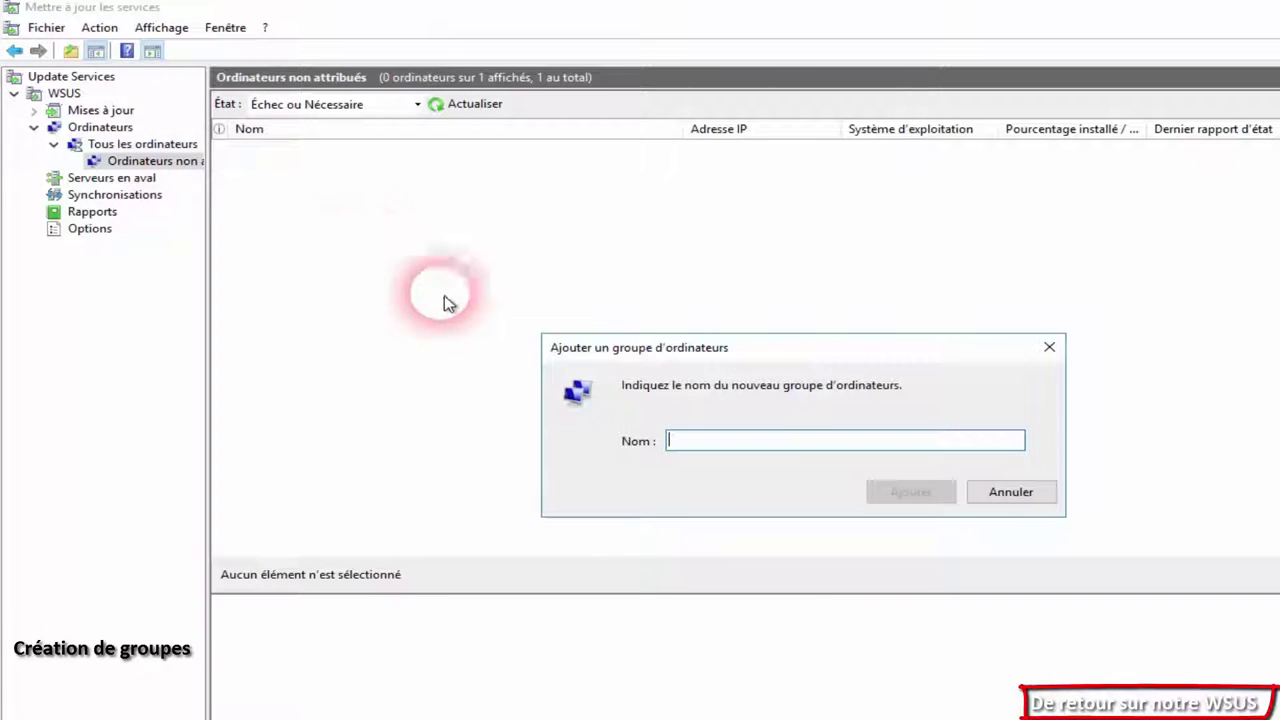
click(733, 447)
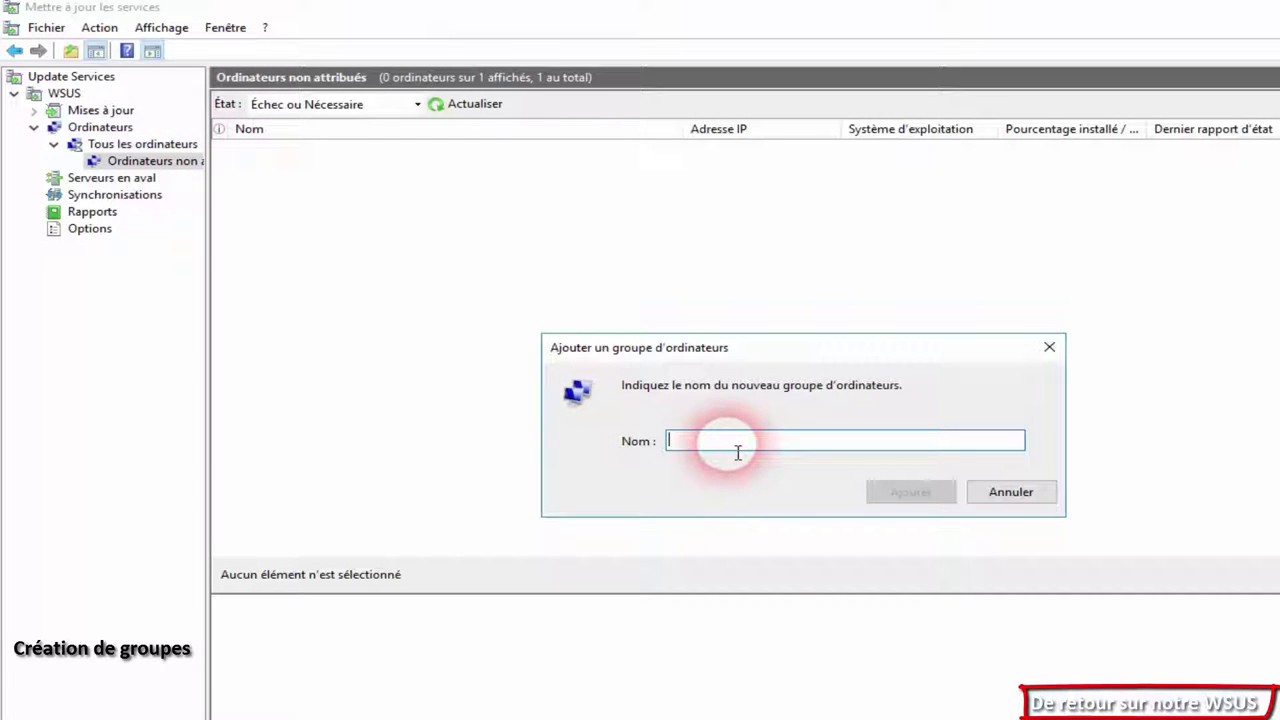
text(Ordina)
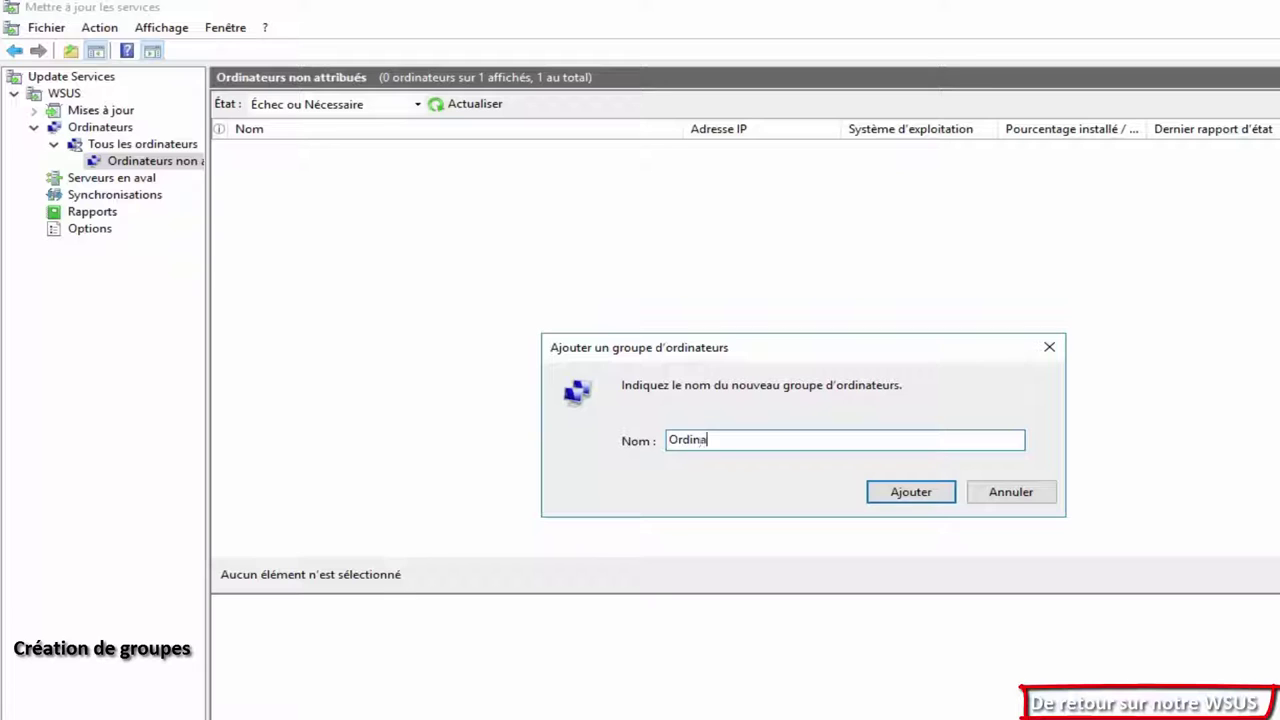
text(teurs)
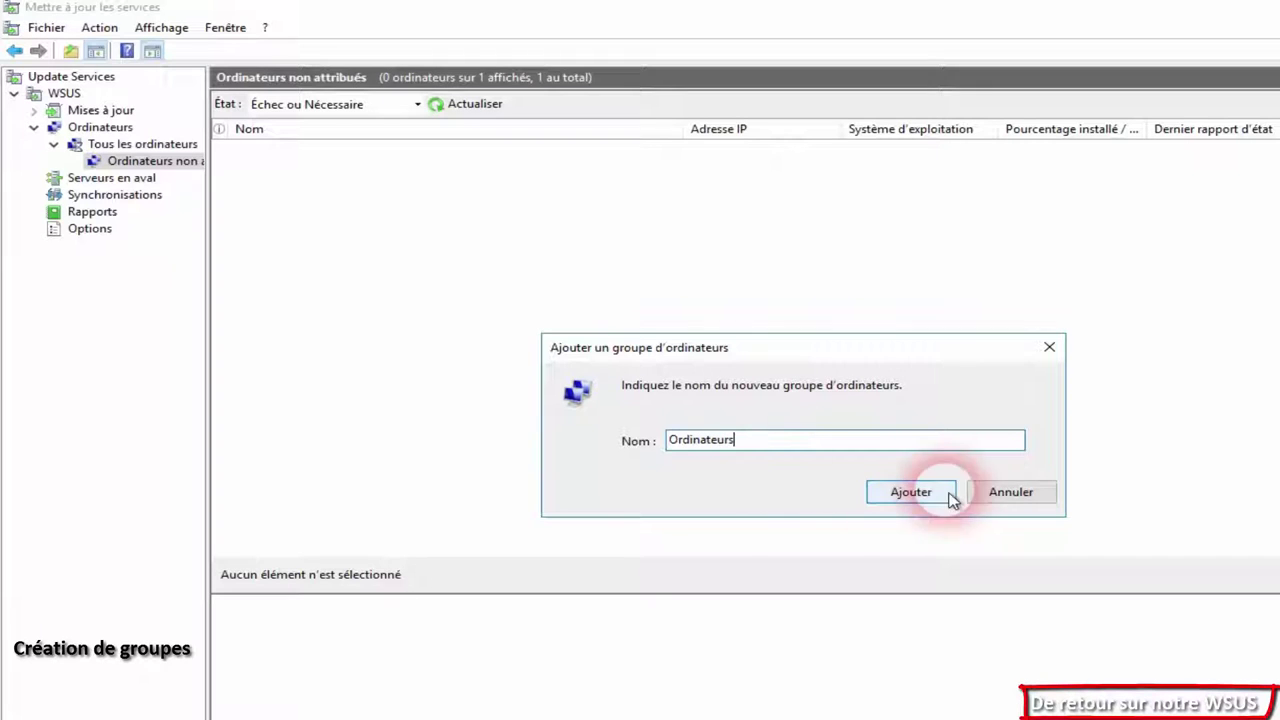
click(912, 490)
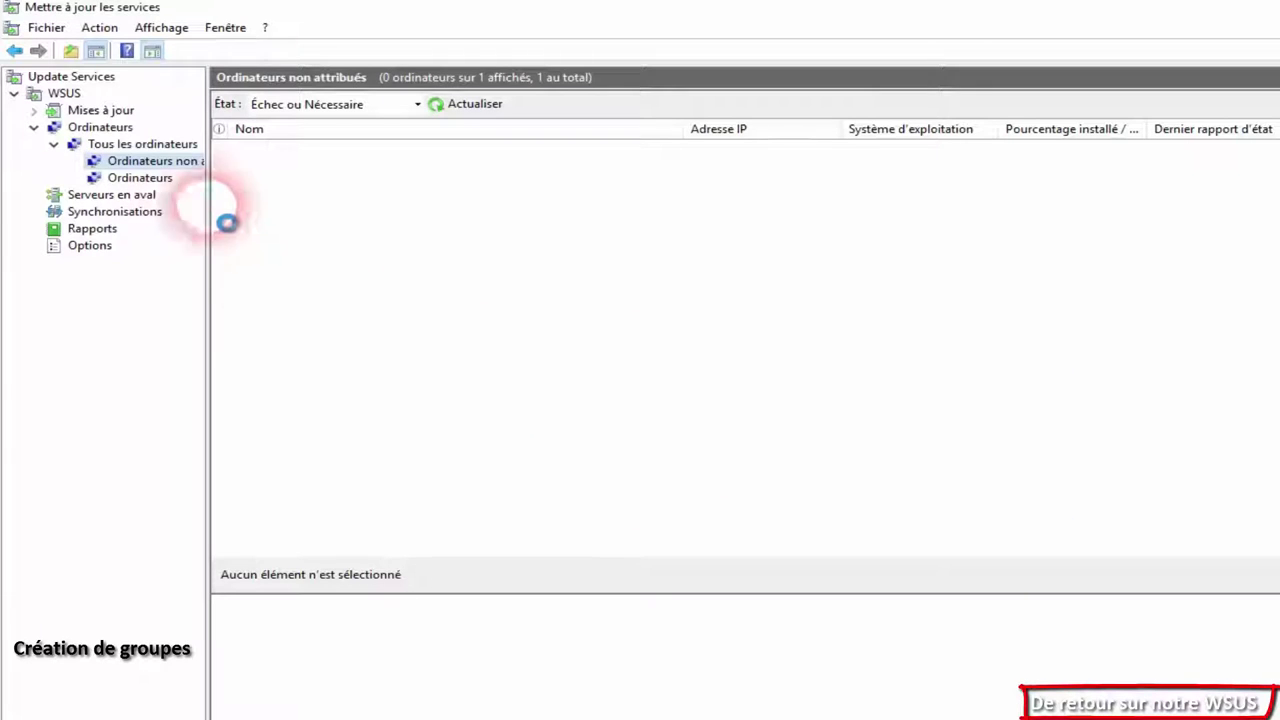
Step: Add a second computer group named Serveurs under Tous les ordinateurs
right_click(170, 148)
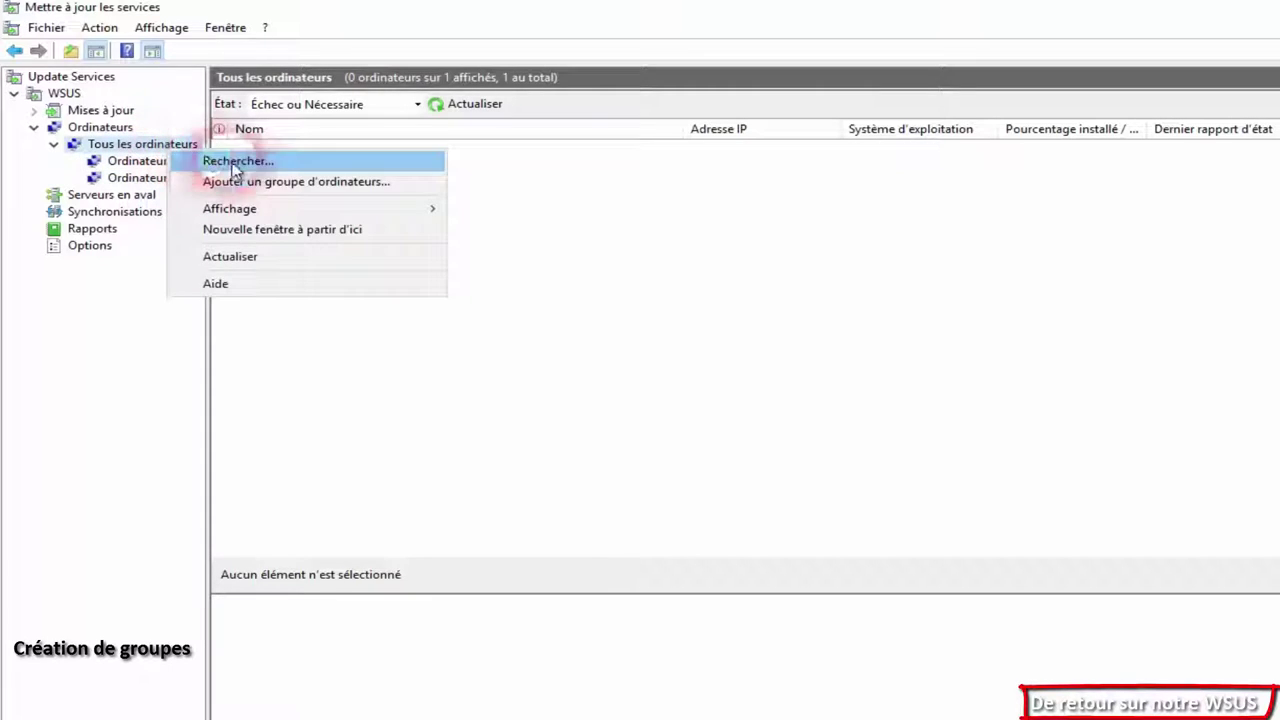
click(266, 184)
text(Serveurs)
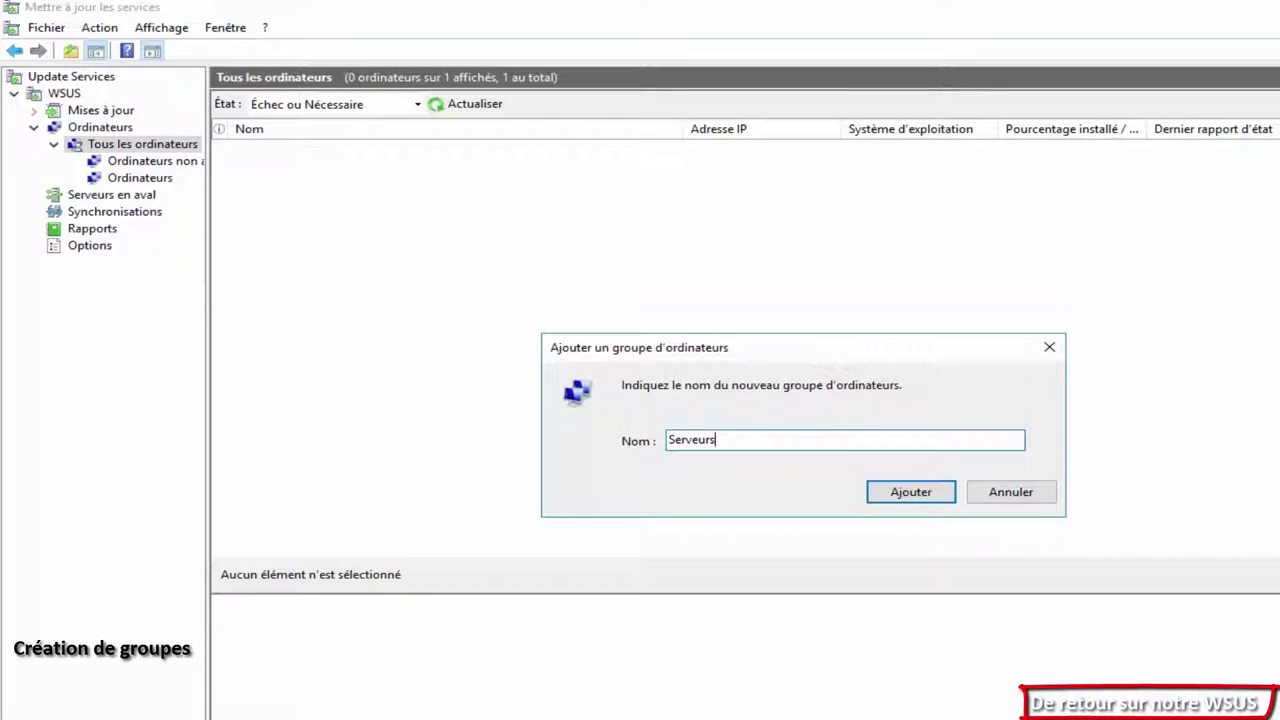
click(893, 491)
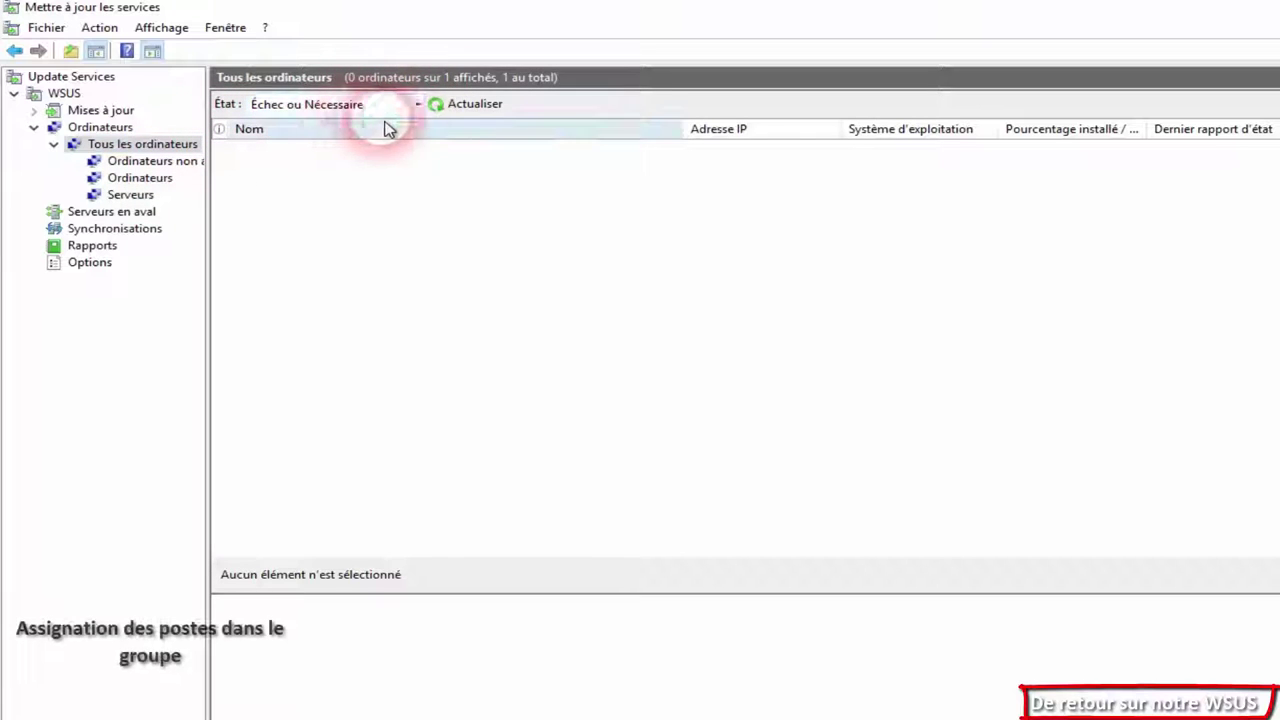
Step: Filter the Tous les ordinateurs list to the state Toutes and refresh it
click(414, 104)
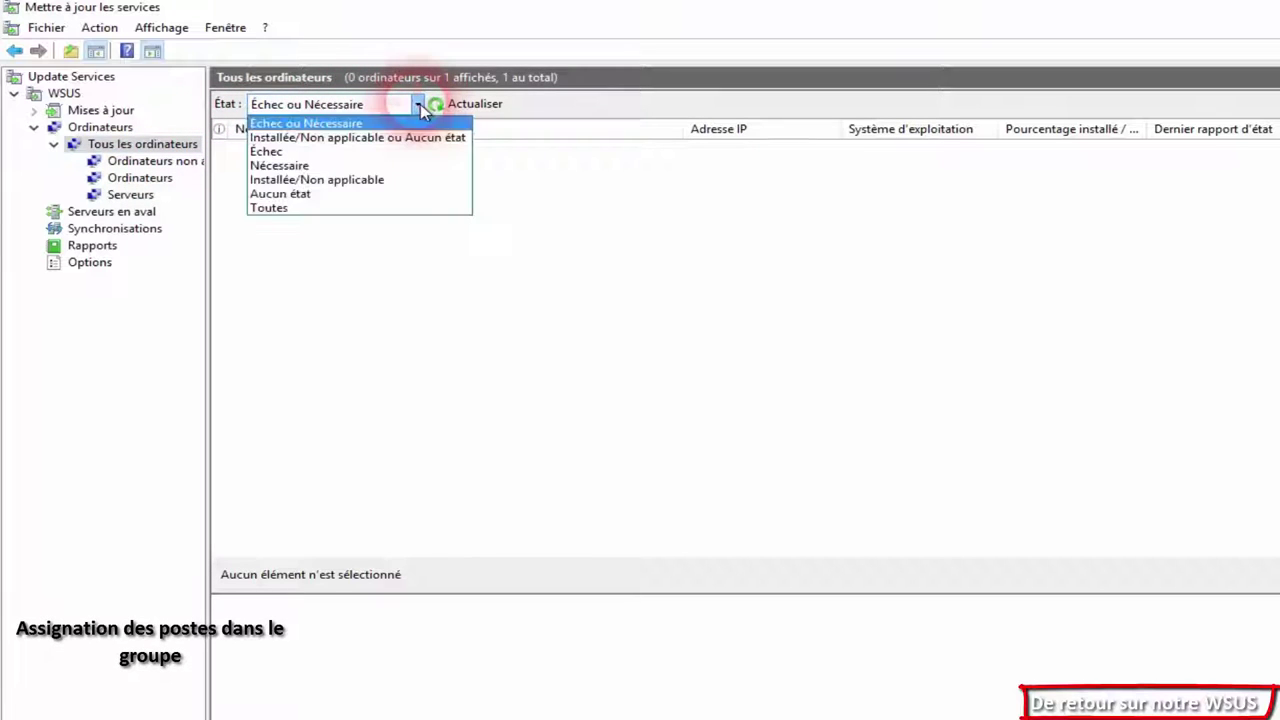
click(306, 207)
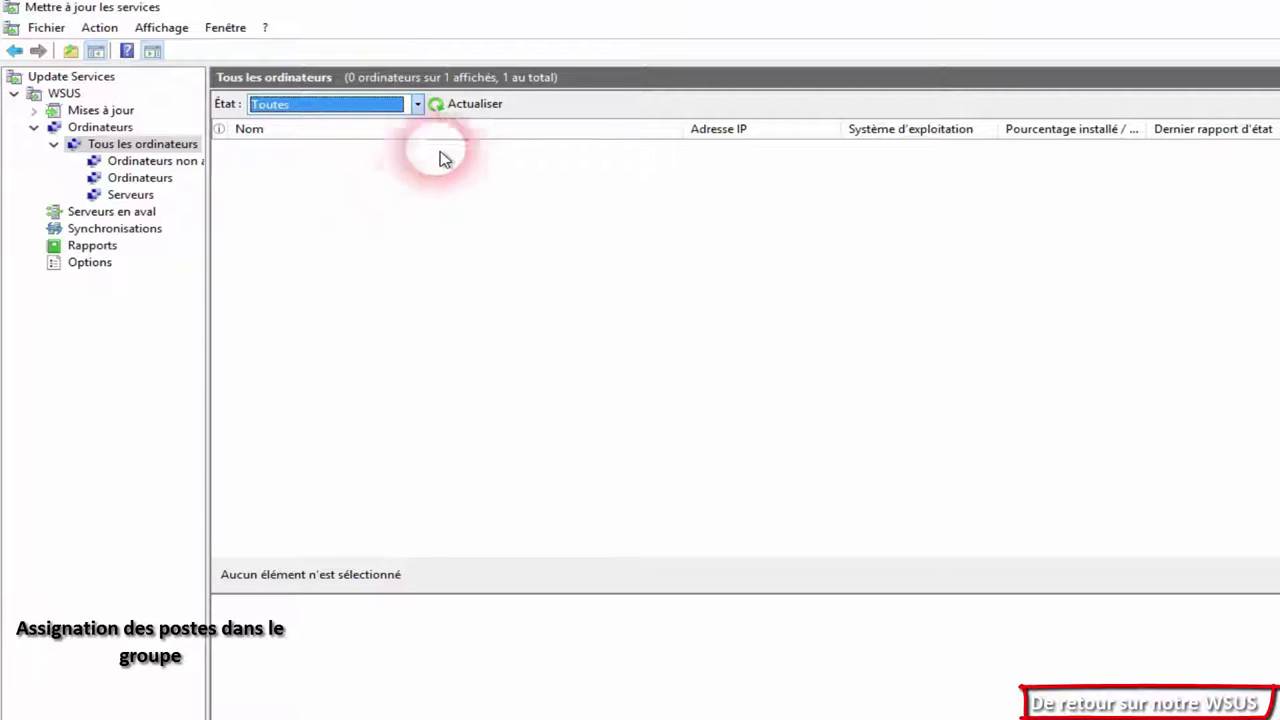
click(472, 106)
Step: Change the group membership of client10.frbmg.lan so that it belongs to the Ordinateurs group
click(304, 158)
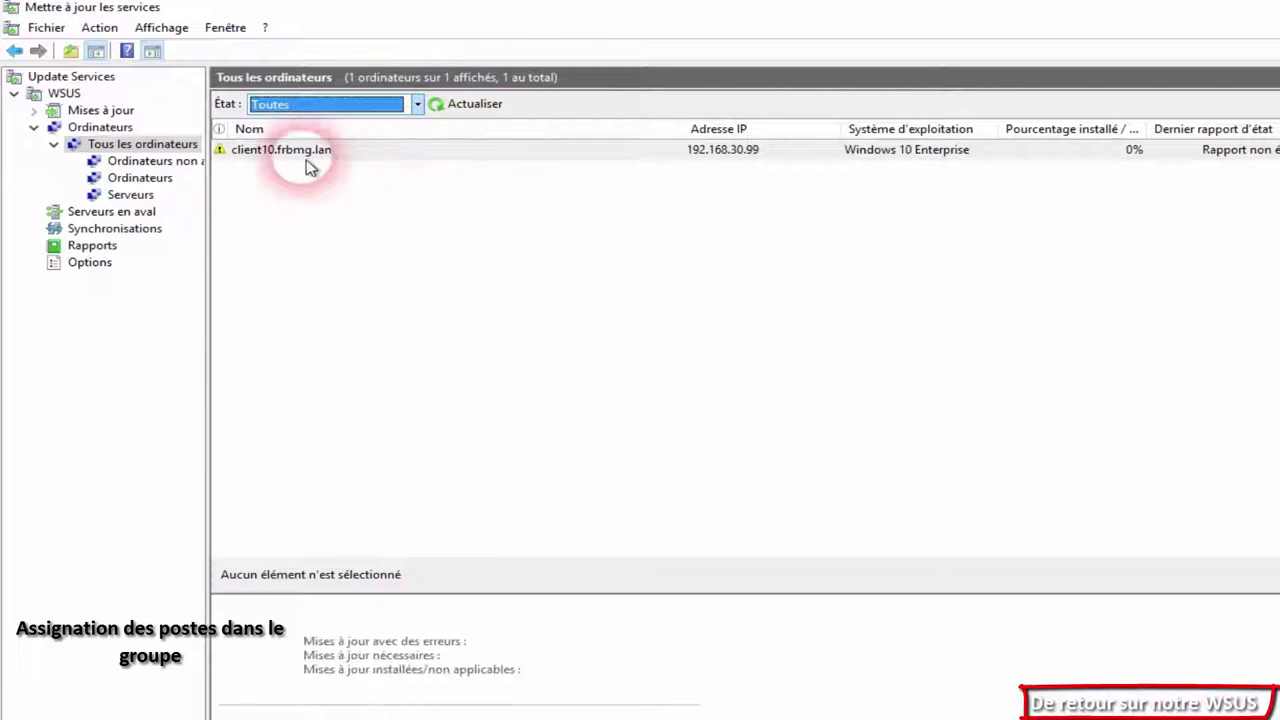
right_click(303, 160)
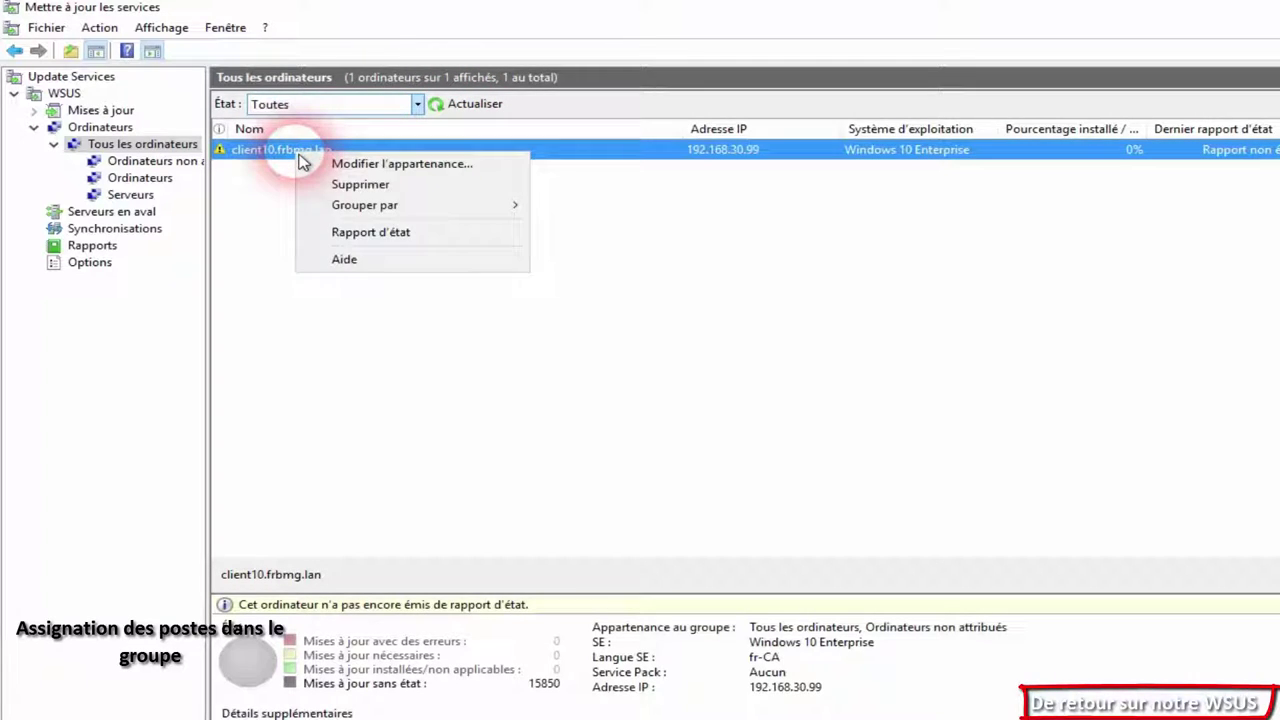
click(364, 165)
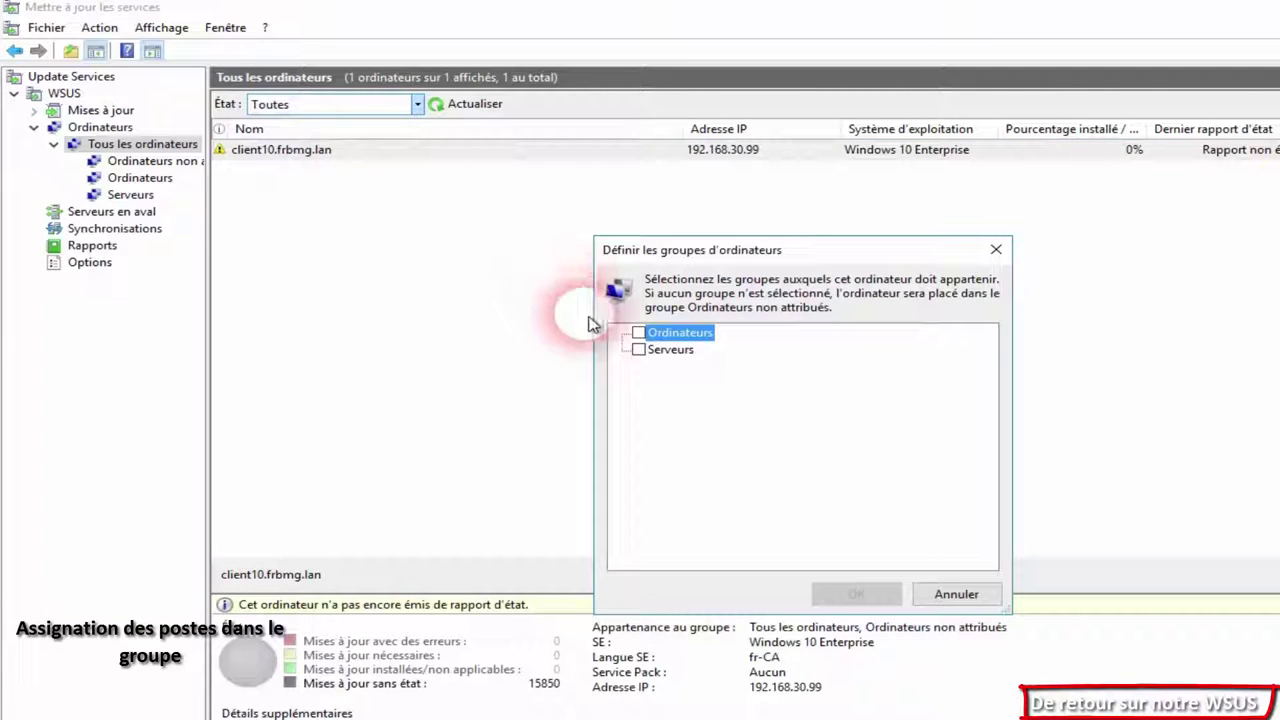
click(638, 333)
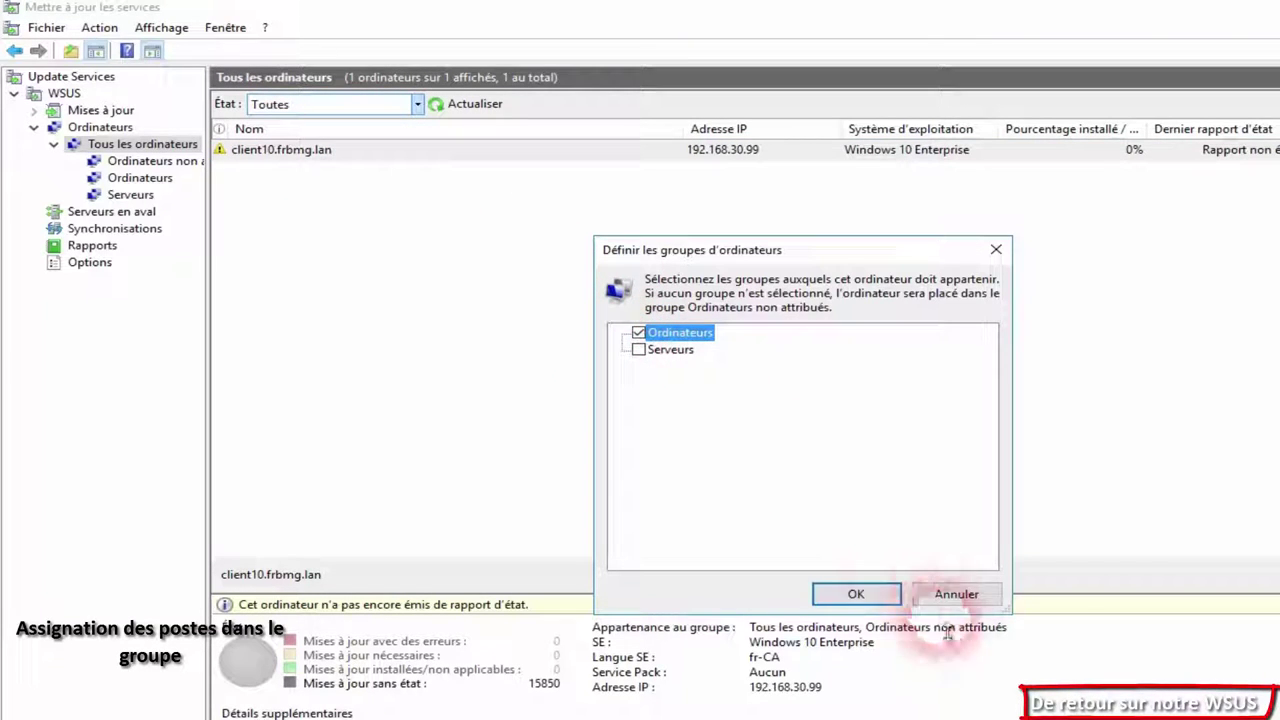
click(866, 596)
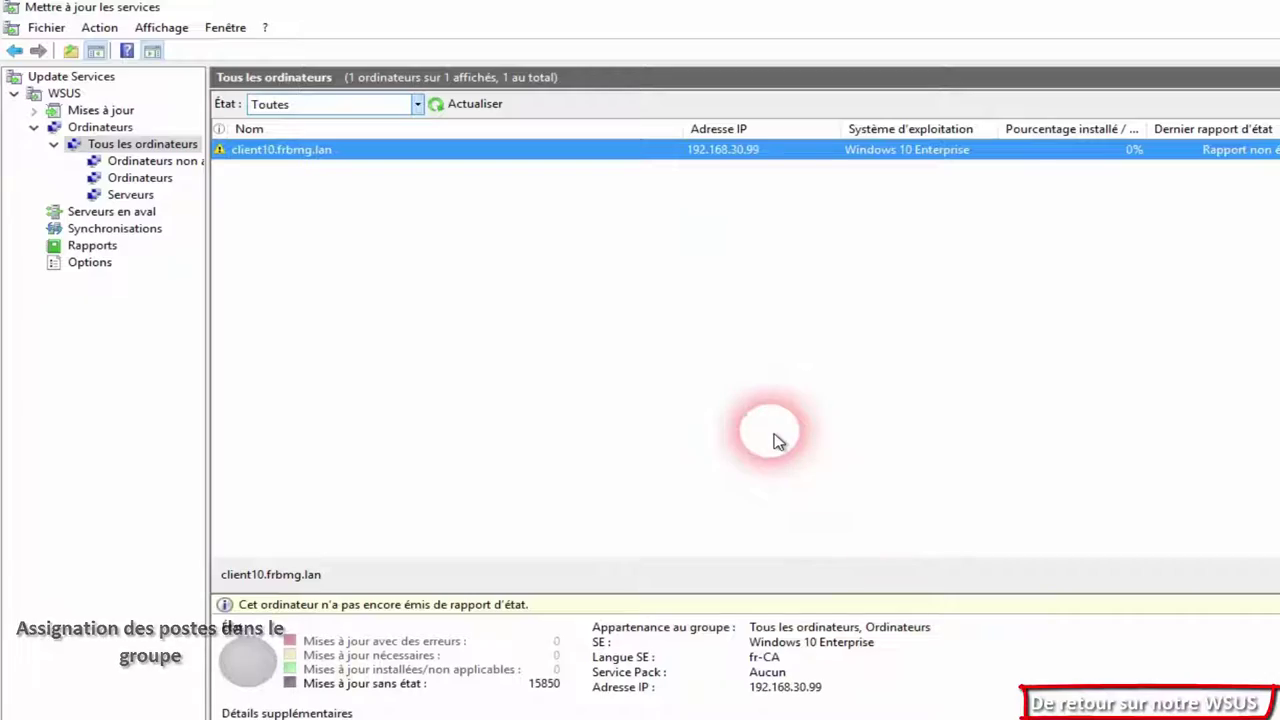